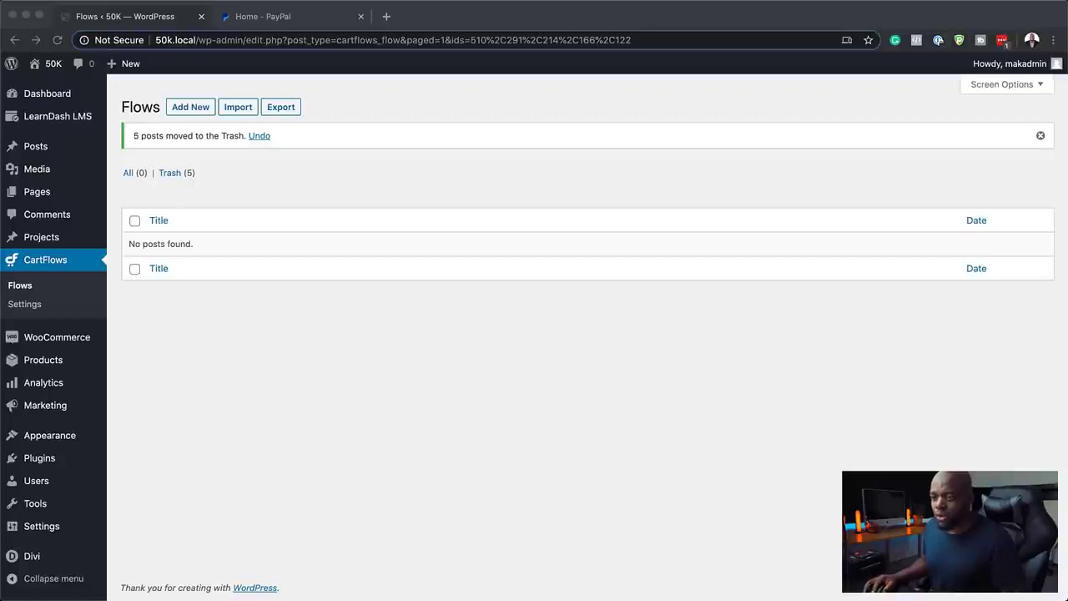
Open the WooCommerce dashboard, then load cartflows.com in a new browser tab.
click(73, 338)
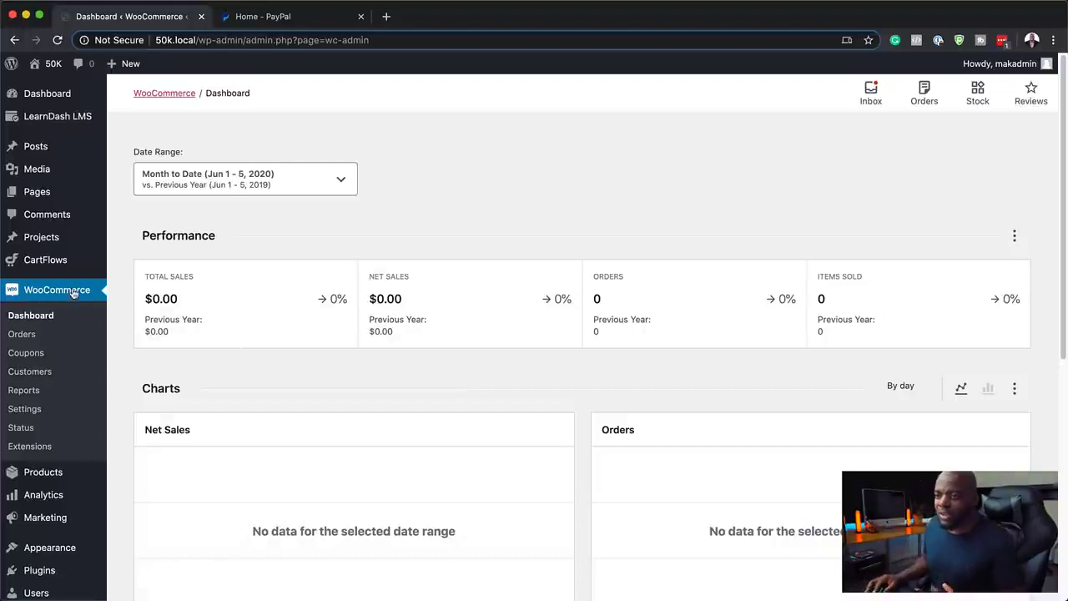
mouse_move(74, 266)
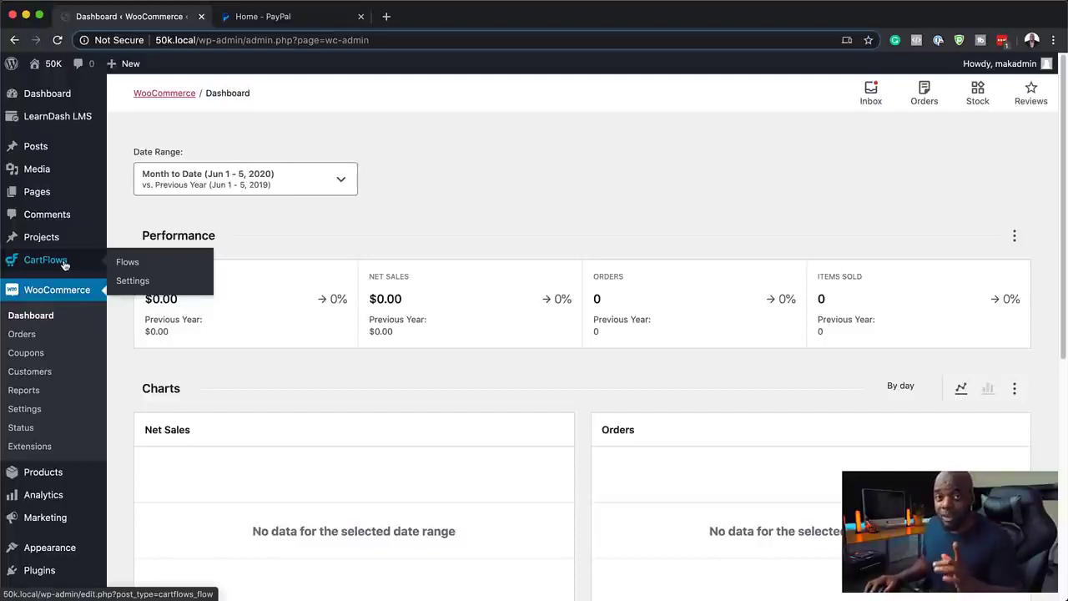
click(387, 17)
click(375, 39)
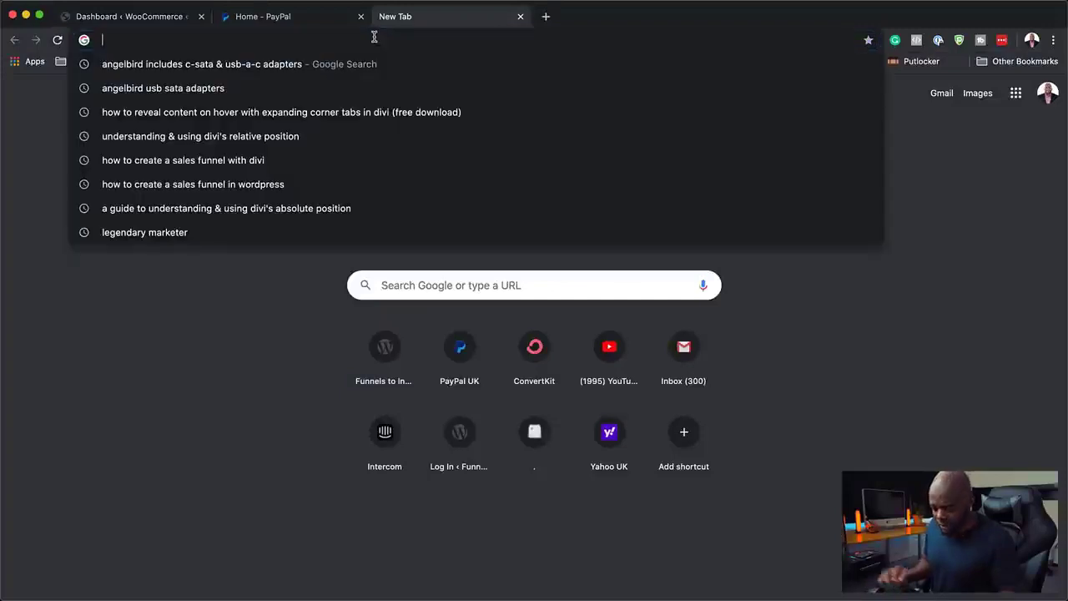
text(cartflows.com)
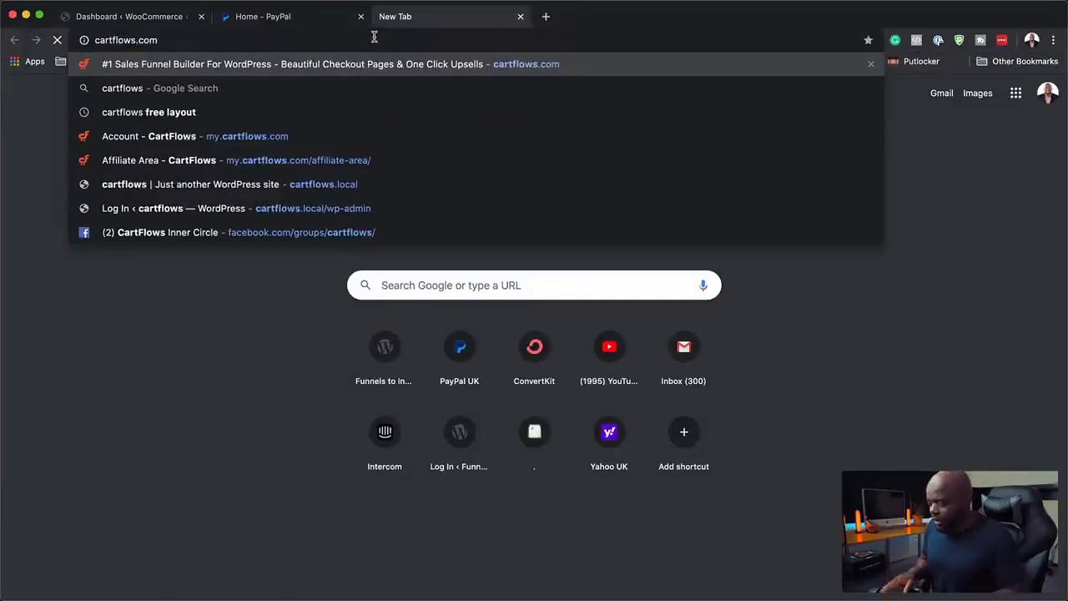
key(Return)
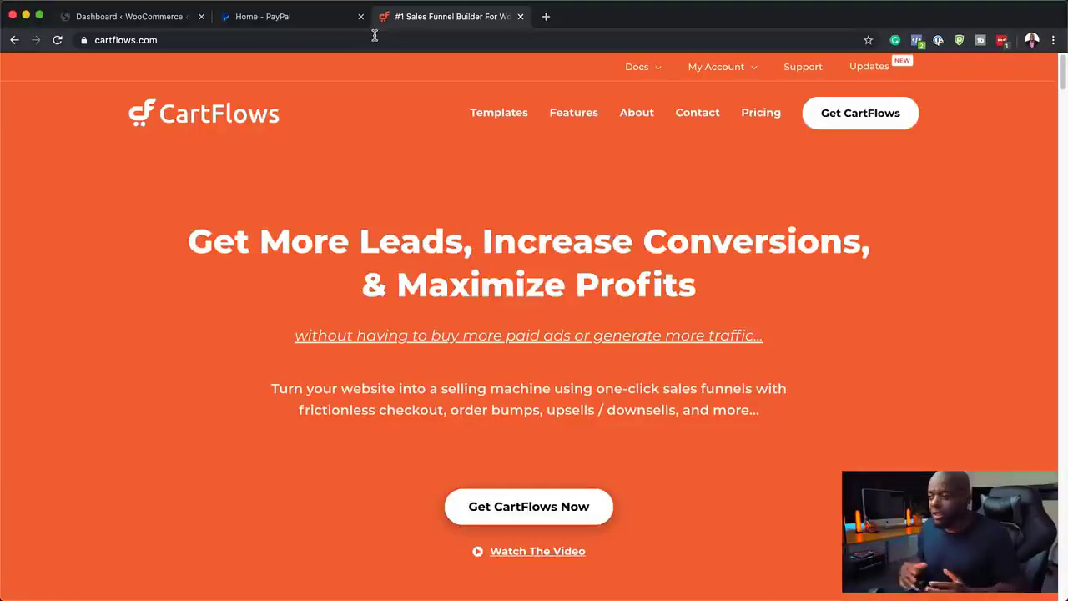
Open the CartFlows pricing page and examine the yearly price of CartFlows Pro.
click(761, 119)
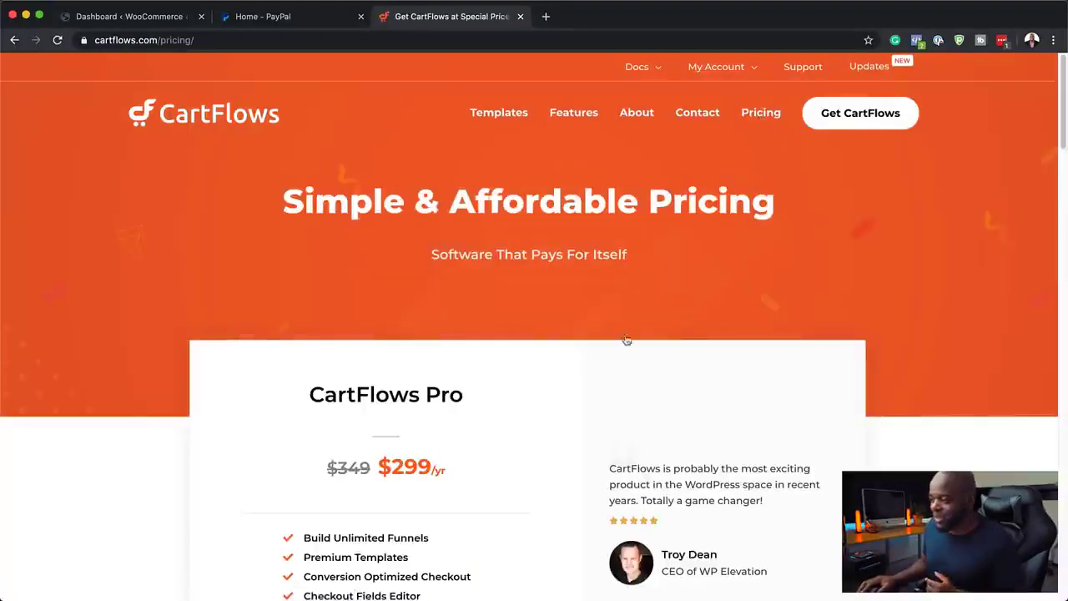
scroll(617, 350, down, 4)
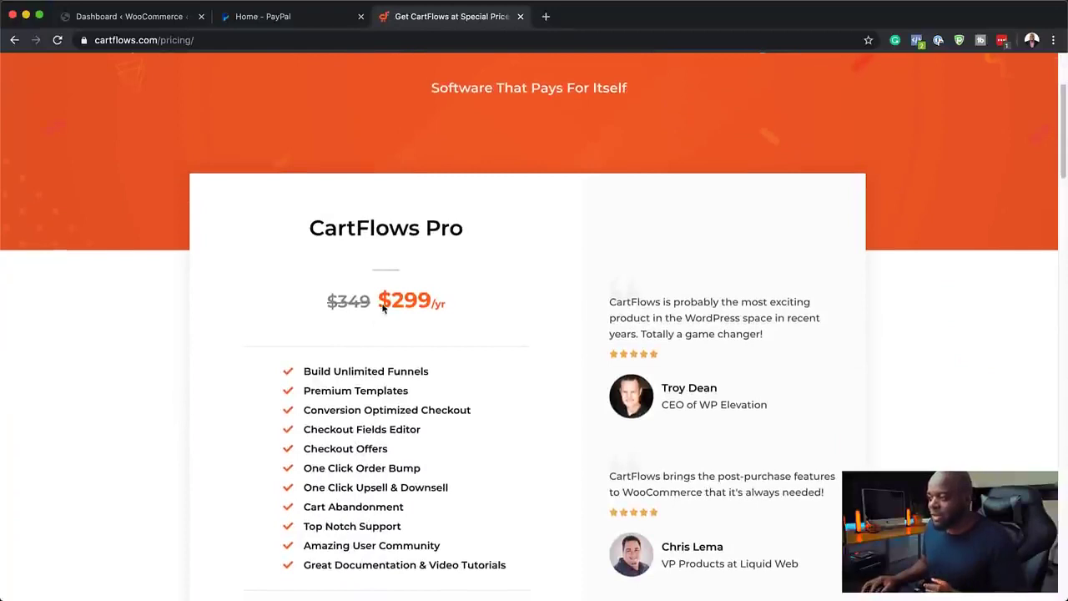
drag(380, 303, 477, 314)
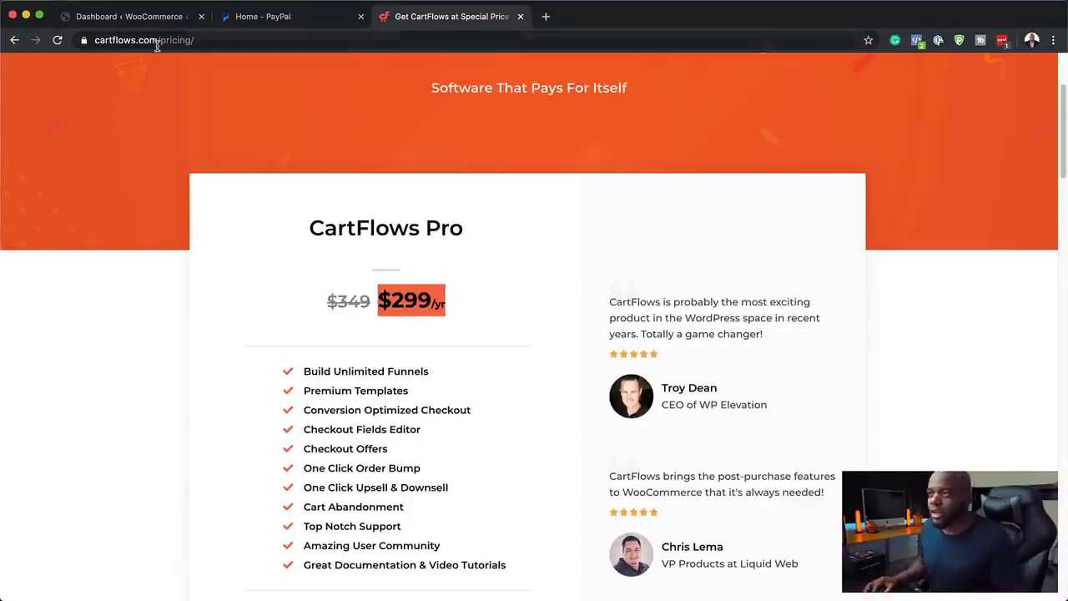
In the WordPress site's WooCommerce Accounts & Privacy settings, disable customer login to an existing account during checkout and save.
click(167, 17)
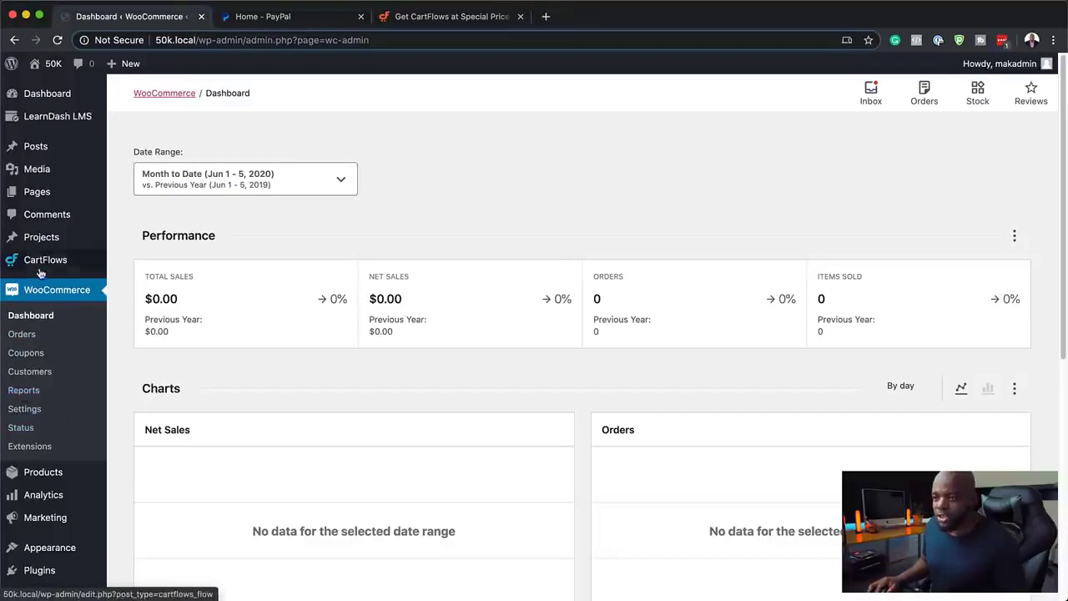
click(38, 410)
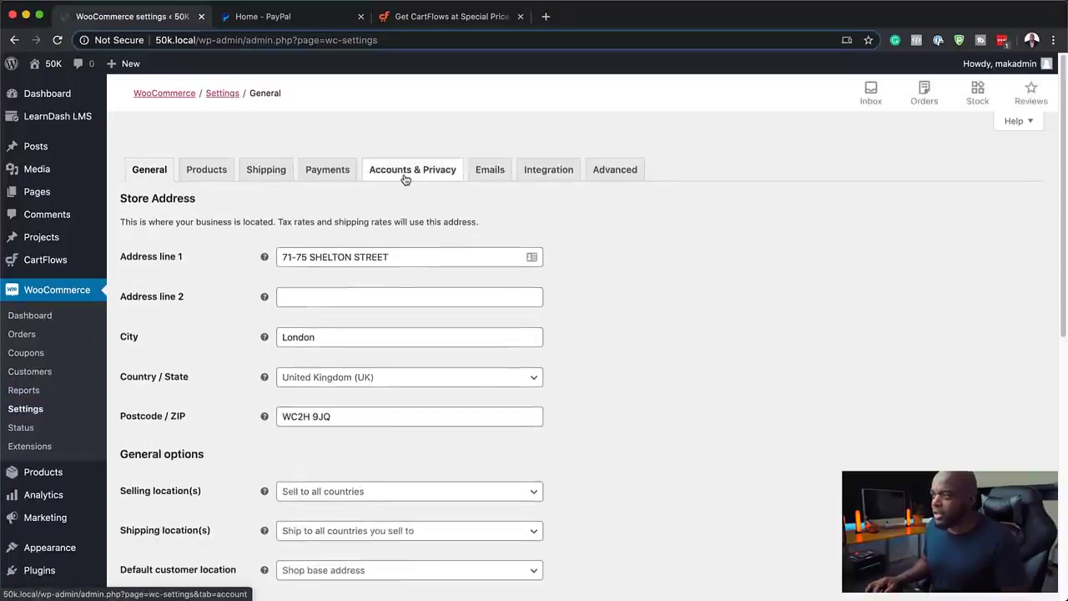
click(406, 172)
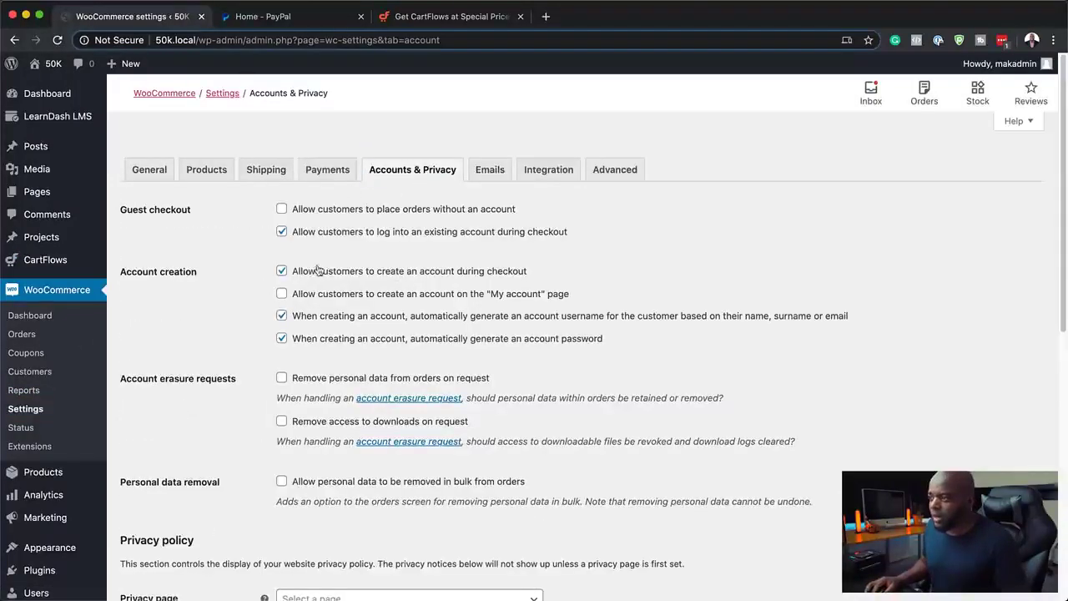
click(282, 234)
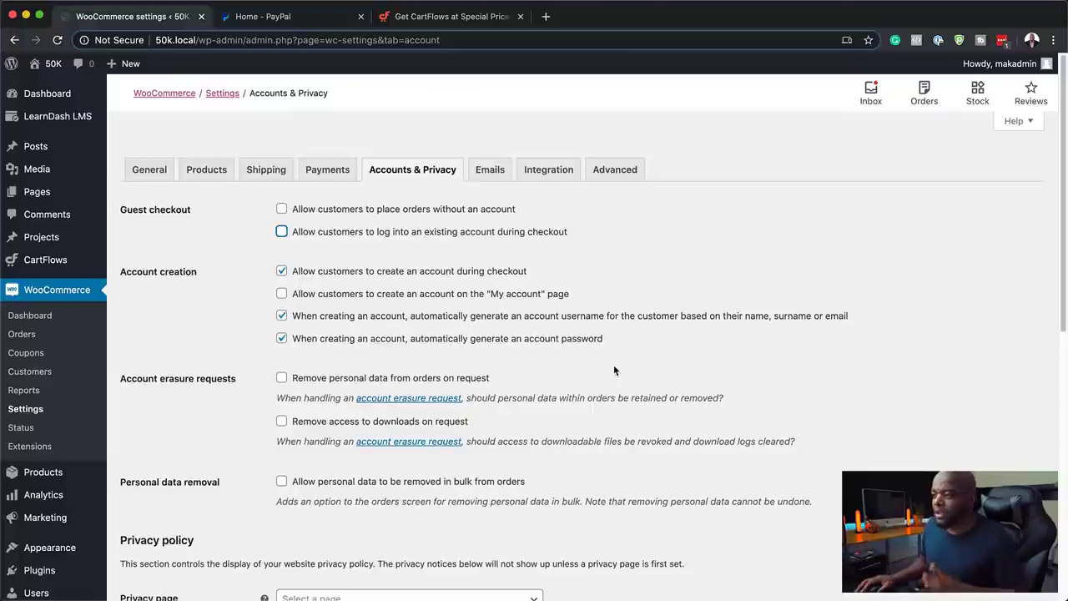
scroll(238, 486, down, 10)
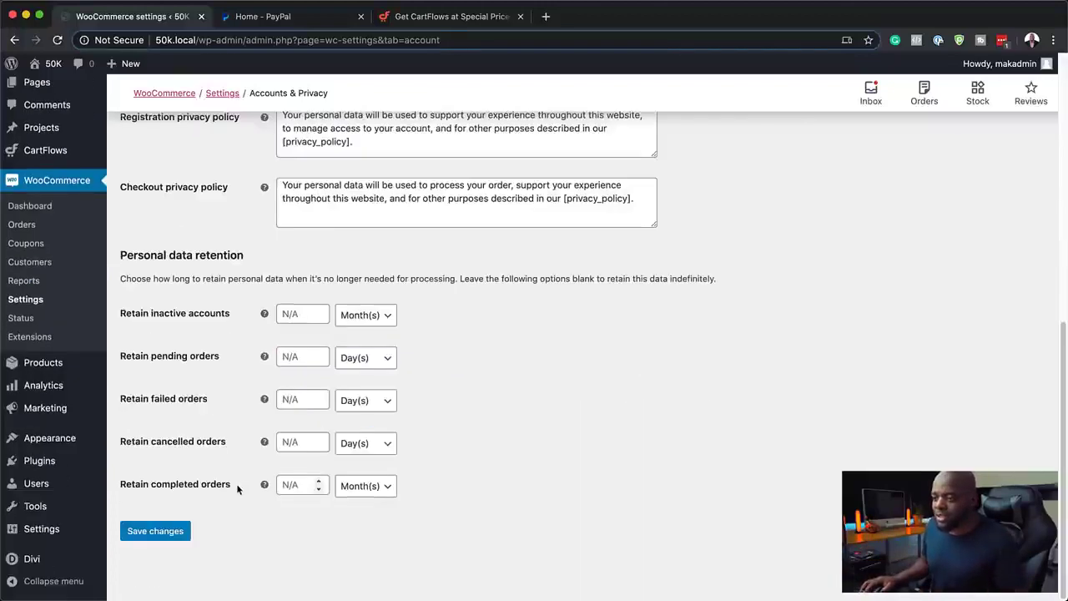
click(157, 532)
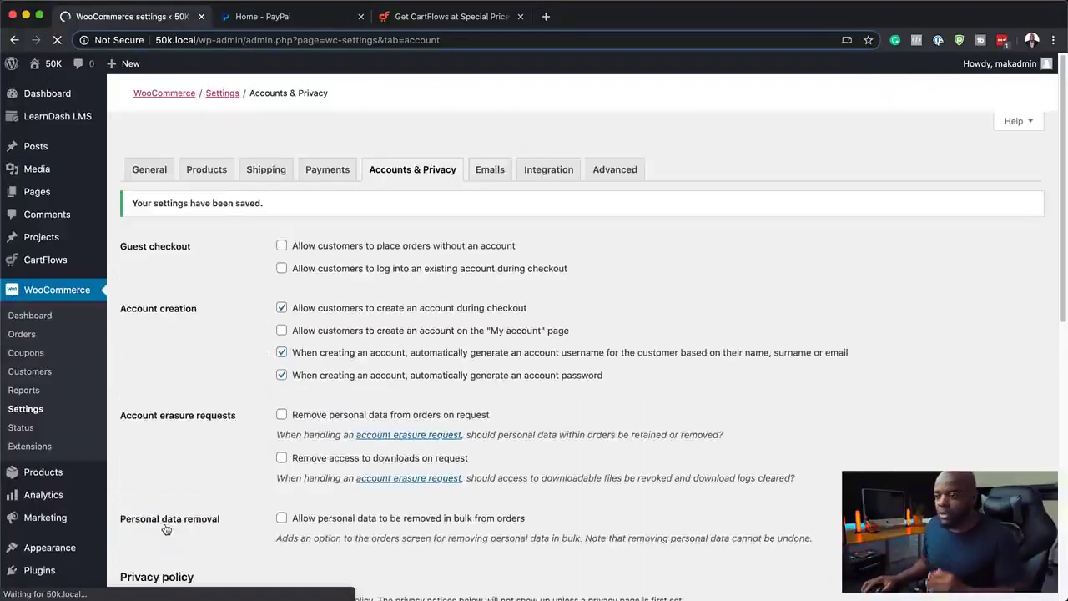
In the CartFlows general settings, choose Divi as the page builder for showing templates and save the changes.
mouse_move(58, 270)
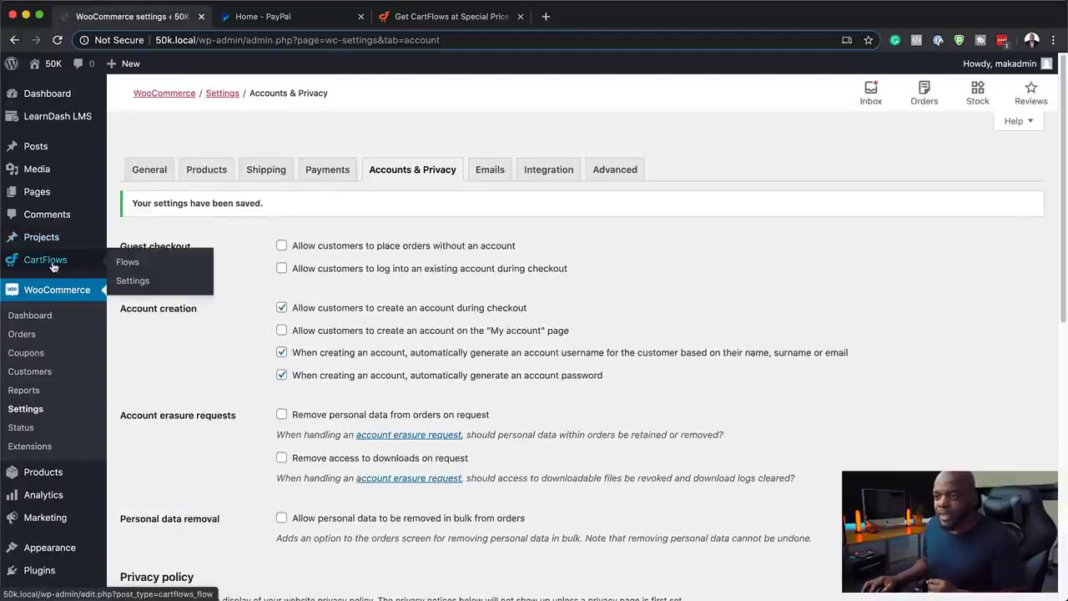
click(145, 282)
scroll(231, 399, down, 5)
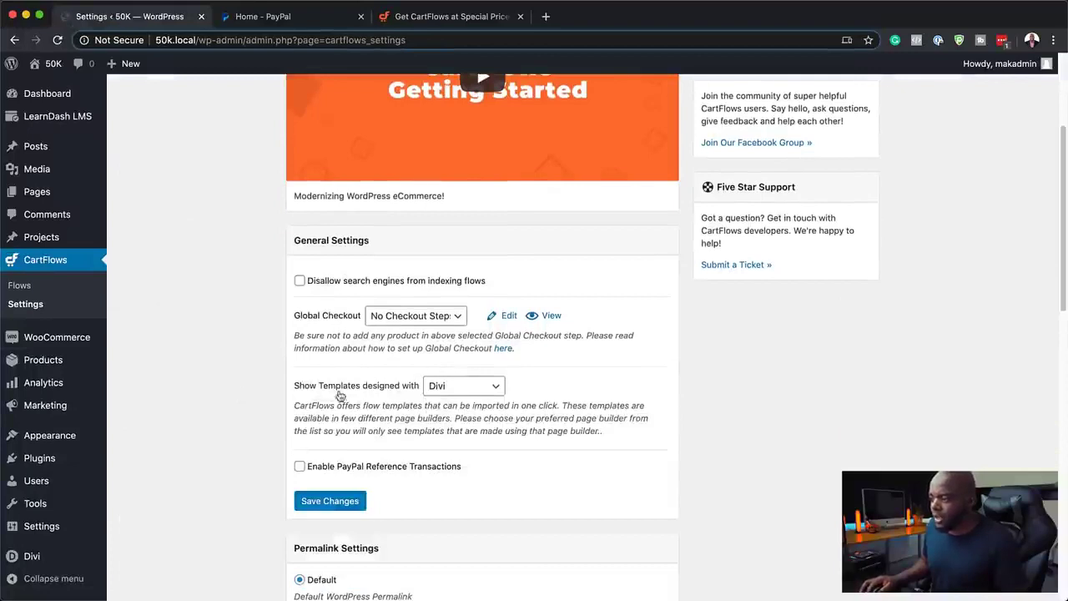
click(449, 390)
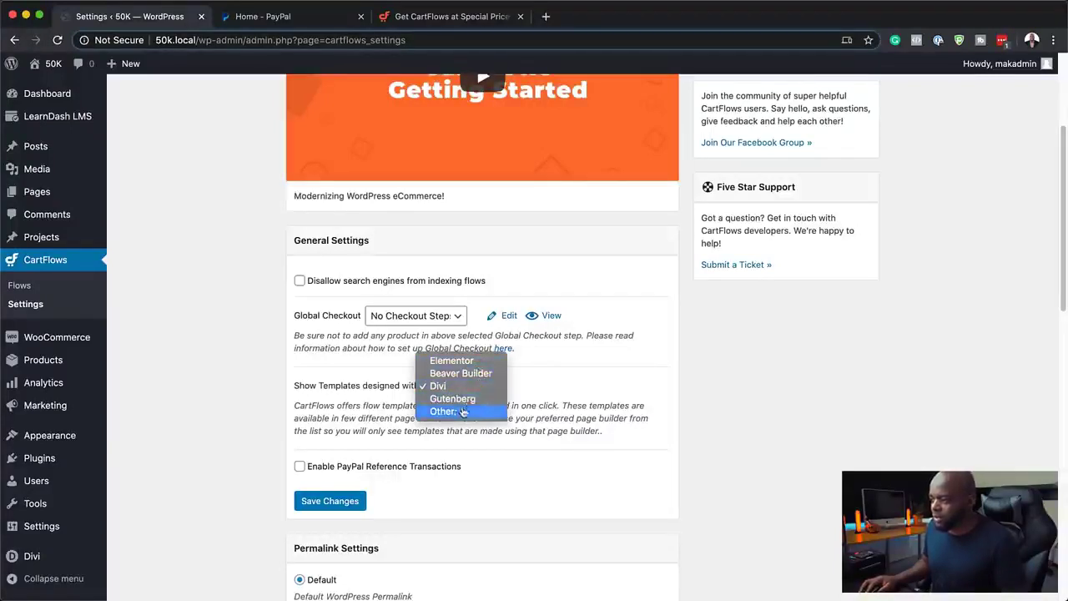
click(472, 392)
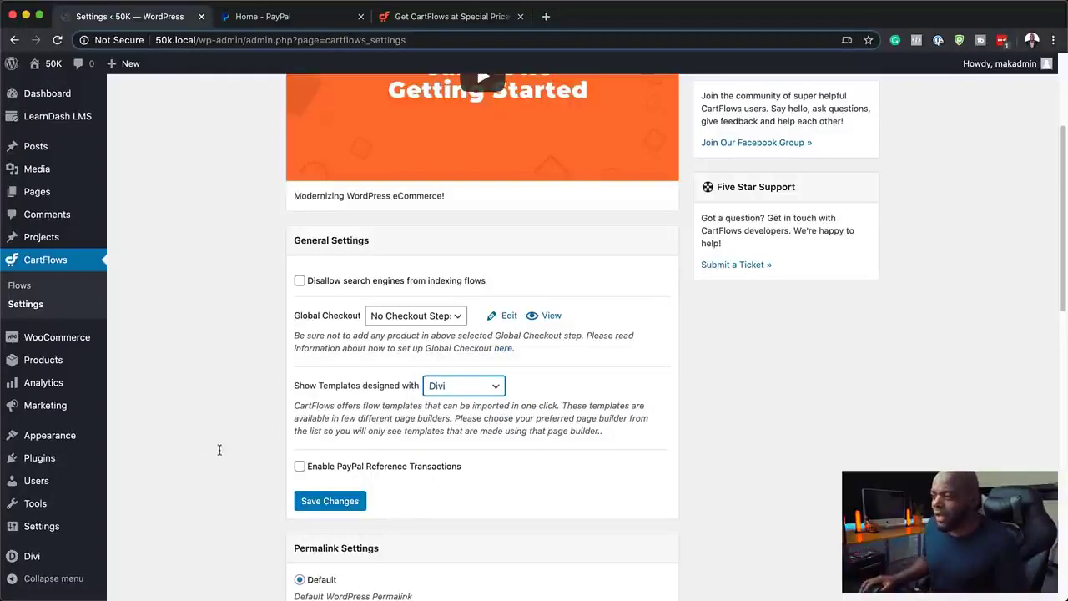
scroll(221, 448, up, 5)
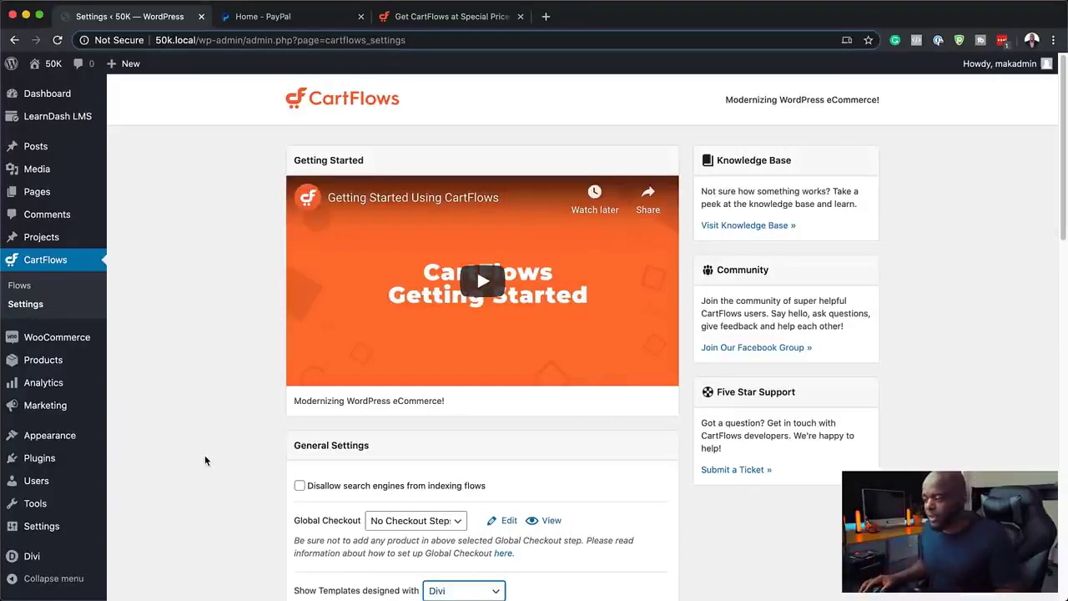
scroll(286, 429, down, 10)
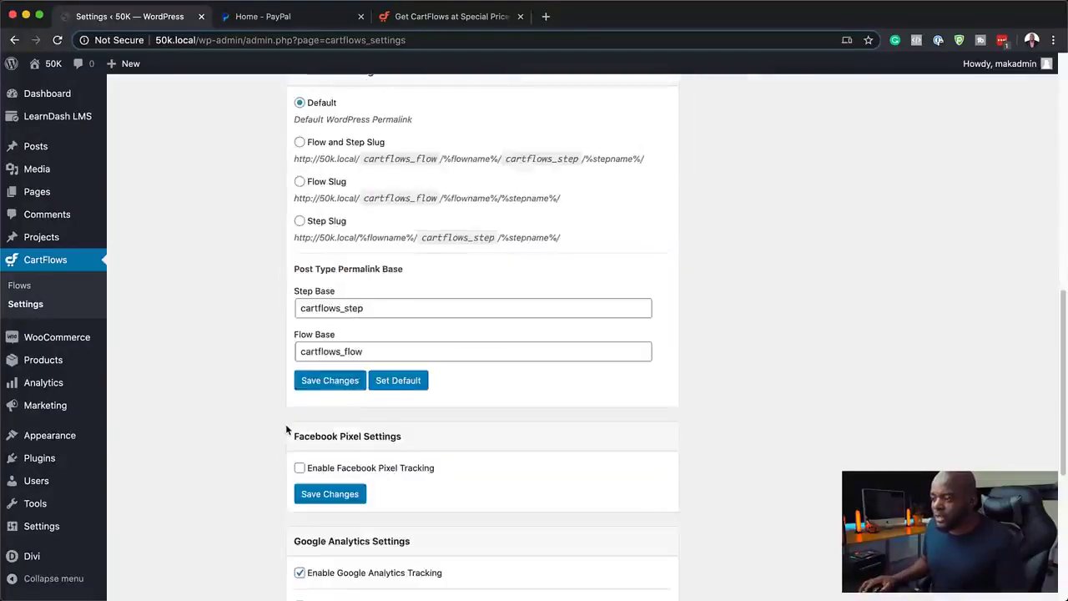
scroll(358, 401, up, 3)
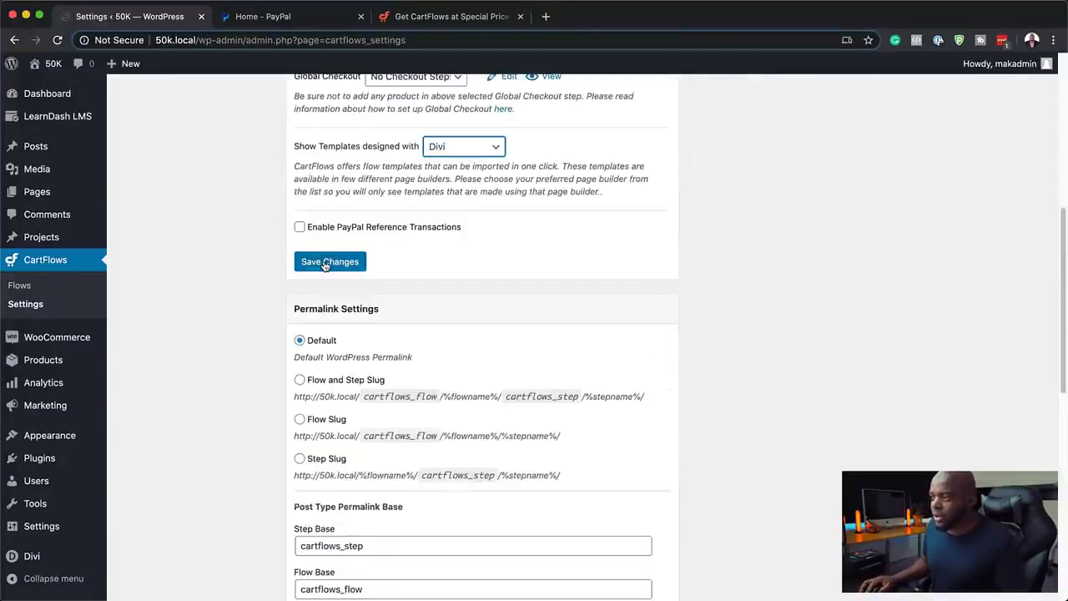
click(325, 265)
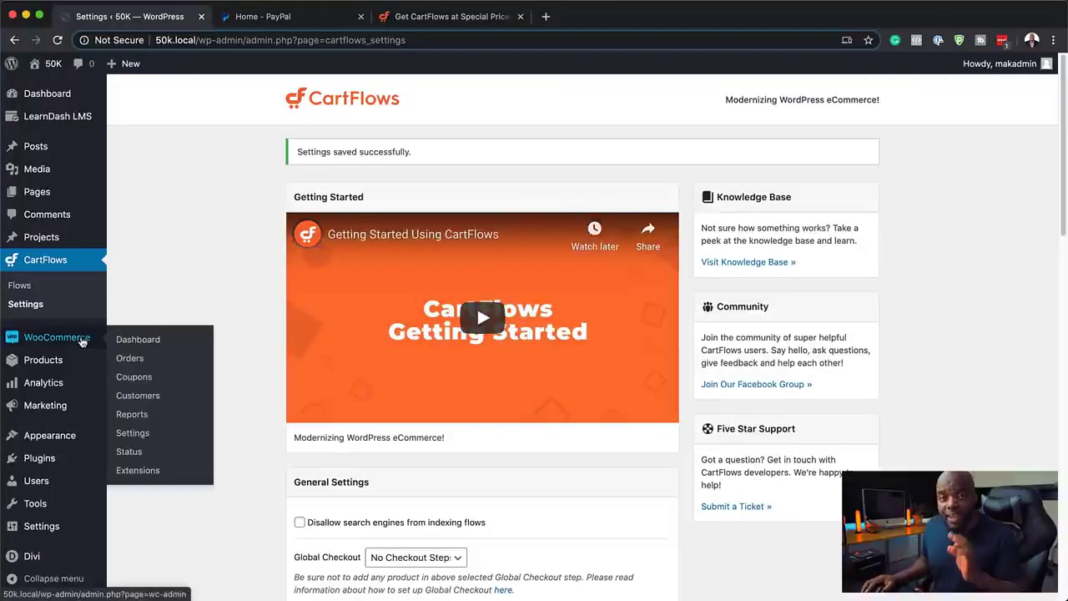
Add a new WooCommerce product and name it "Product One".
mouse_move(66, 383)
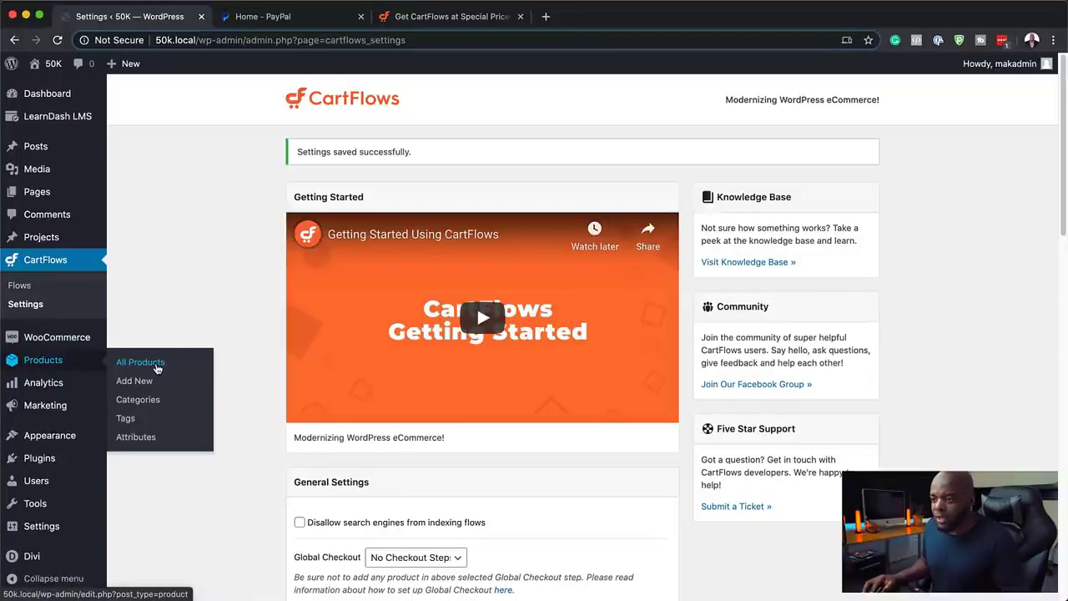
click(139, 383)
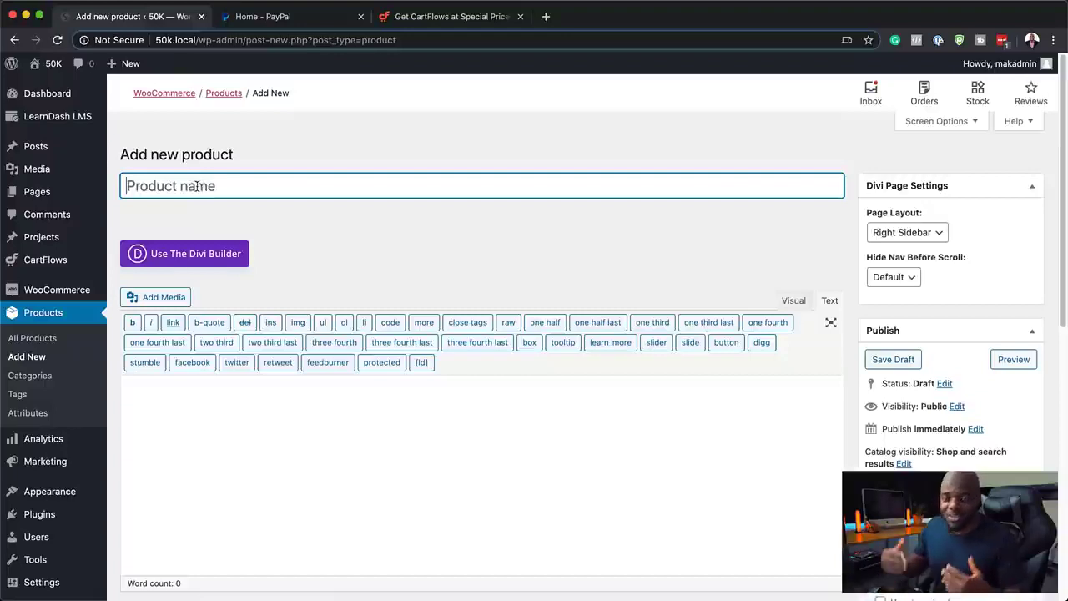
text(P)
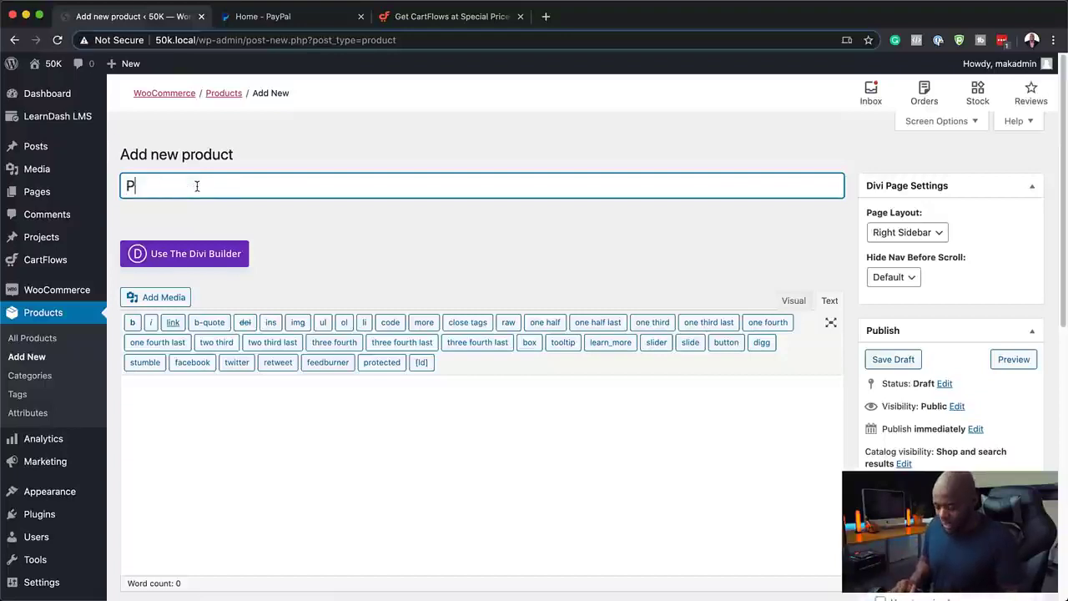
text(roduct One)
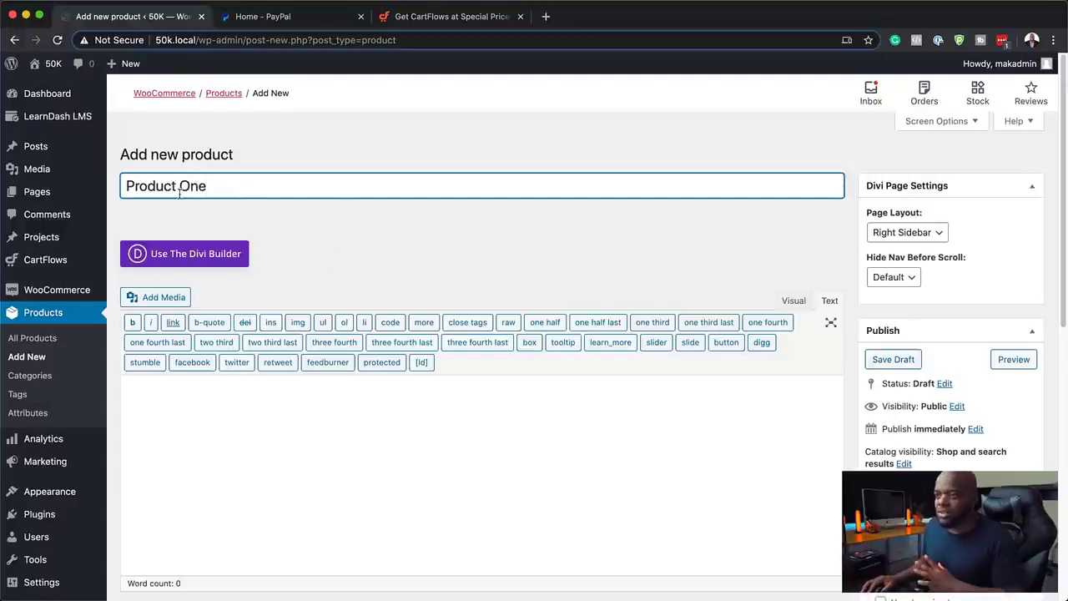
Give the product a regular price of $17, mark it as virtual, keep the Simple product type and publish it.
scroll(686, 405, down, 2)
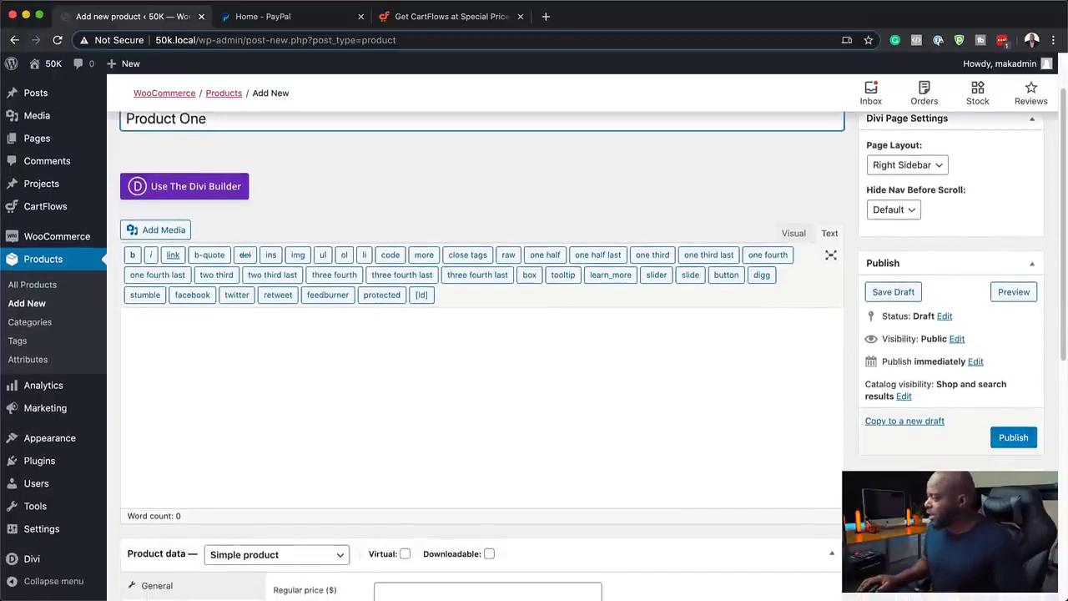
scroll(686, 405, down, 5)
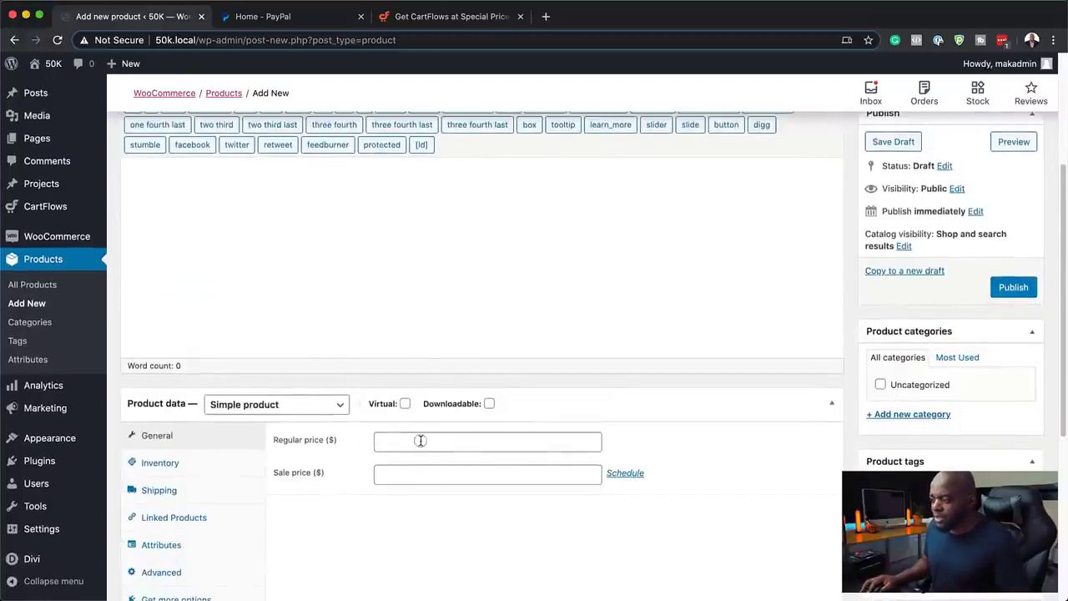
click(421, 441)
text(17)
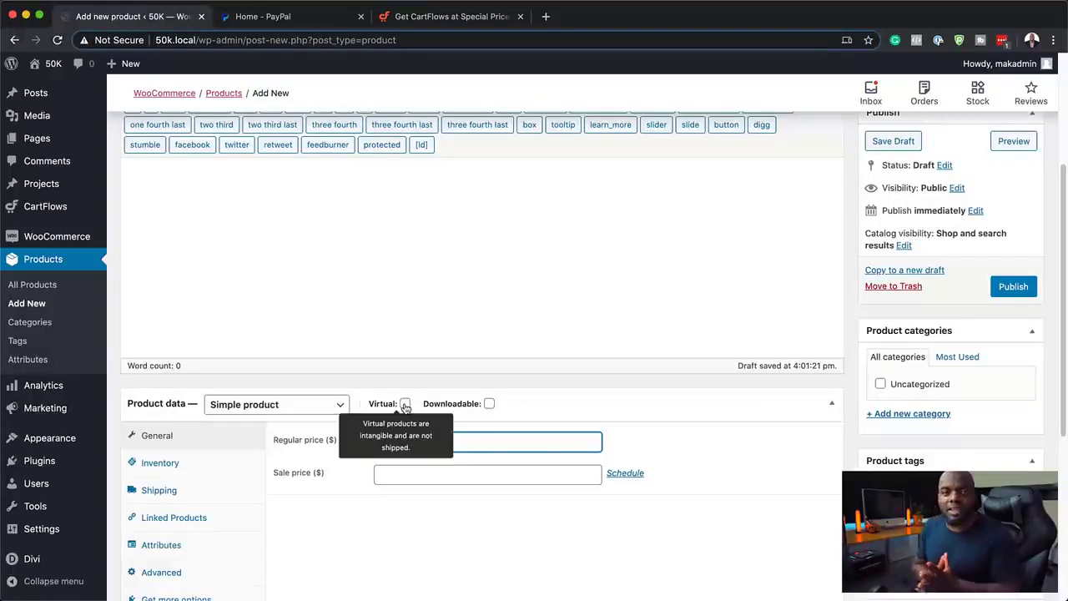
click(405, 404)
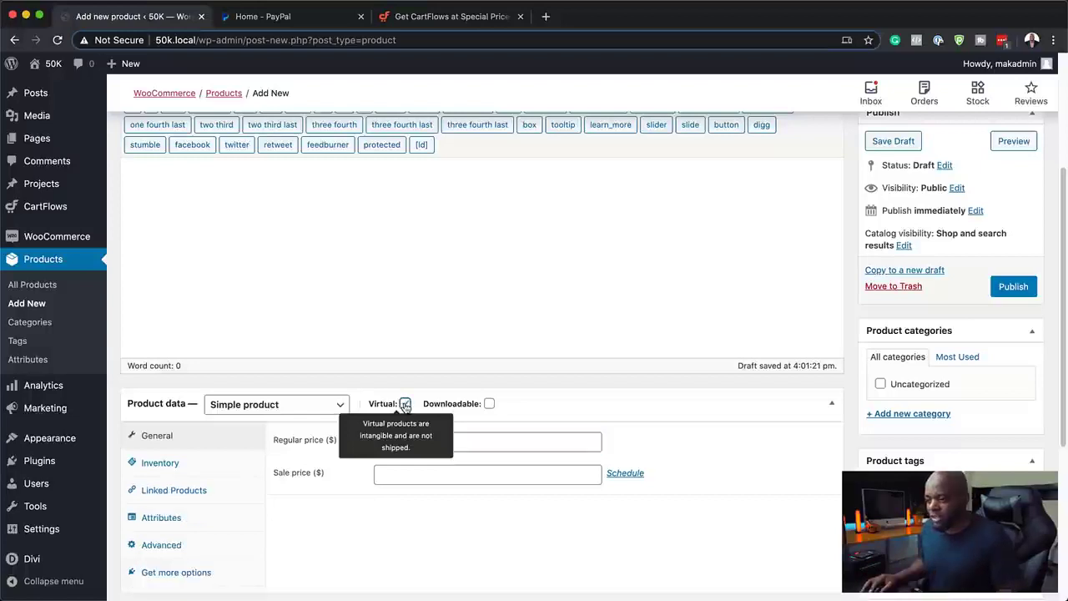
click(283, 408)
click(378, 419)
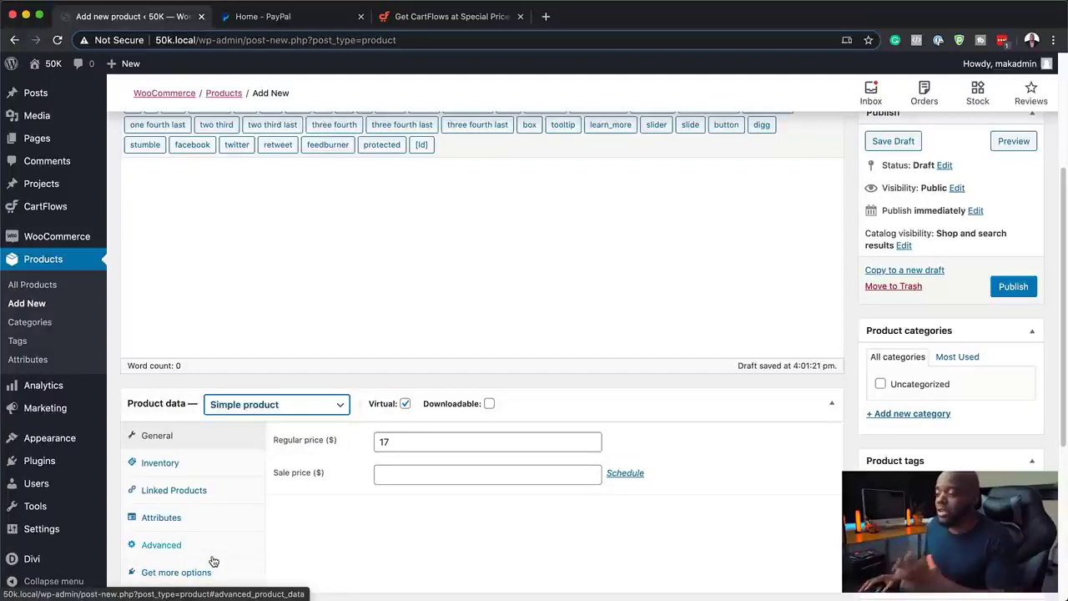
scroll(417, 509, down, 2)
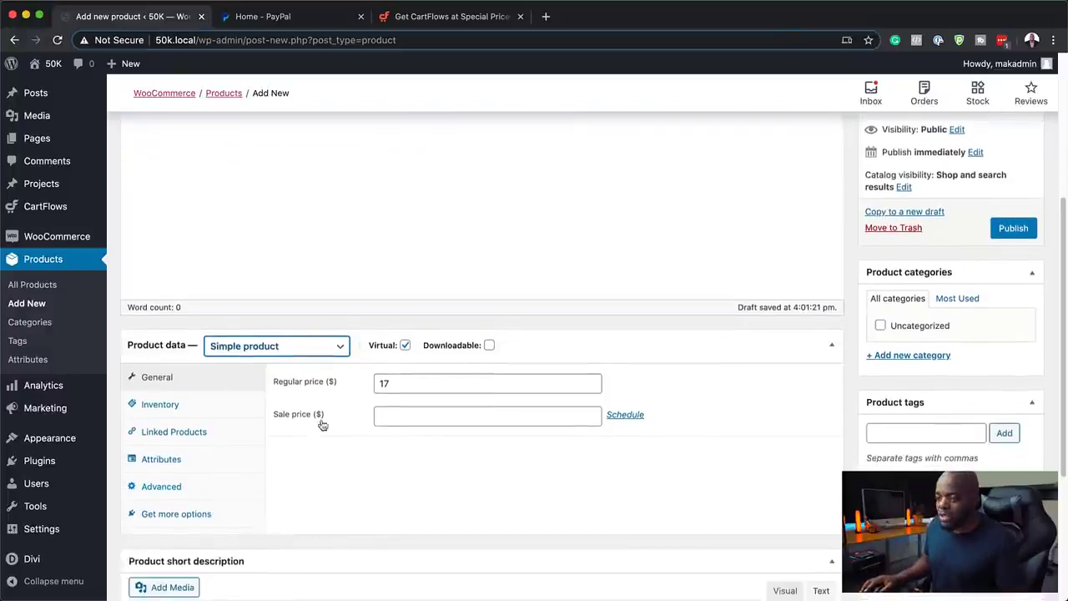
scroll(584, 412, up, 4)
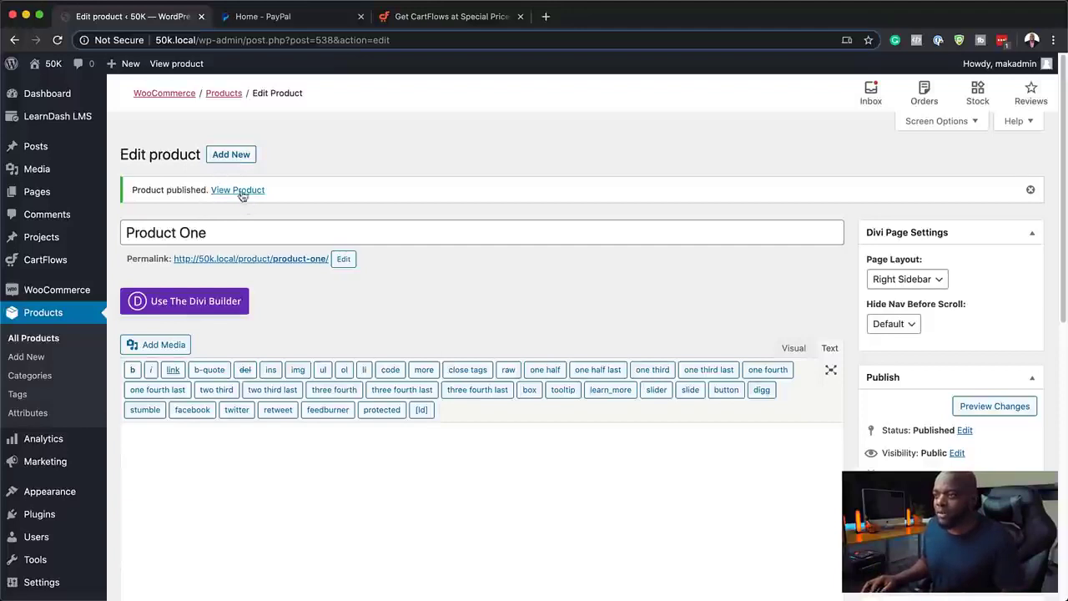
Add another WooCommerce product and name it "Another Product".
click(236, 156)
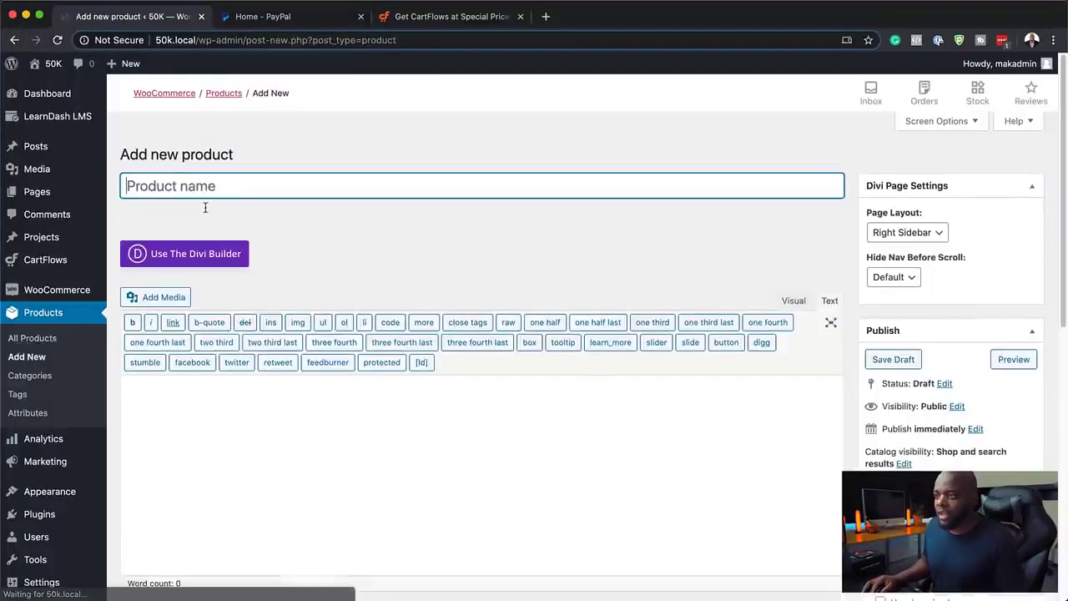
text(Ano)
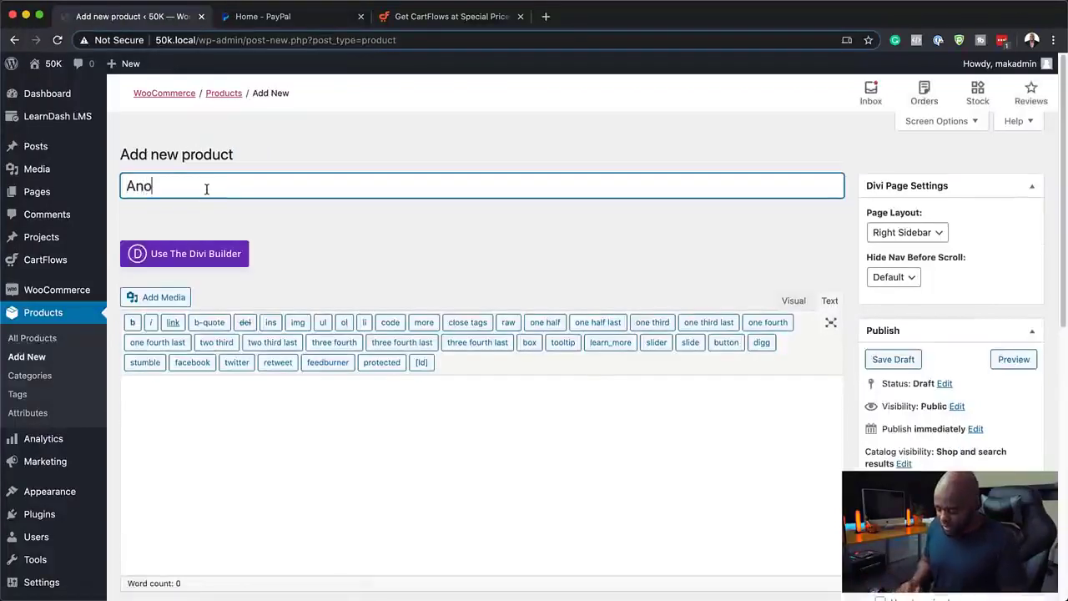
text(ther Product)
Give the product a regular price of $97 and publish it as a simple product.
scroll(458, 565, down, 5)
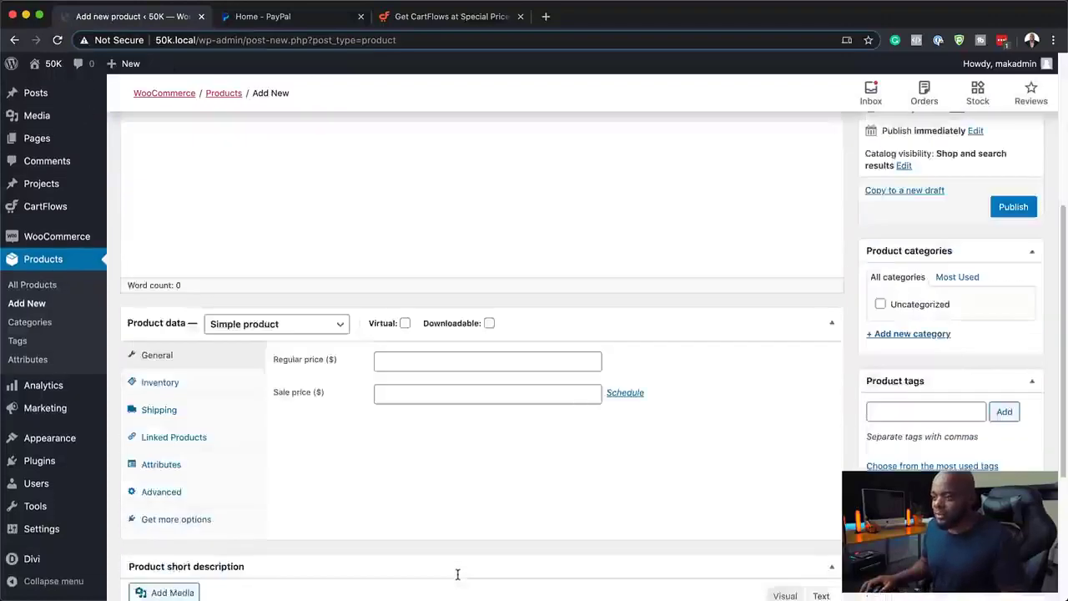
click(387, 234)
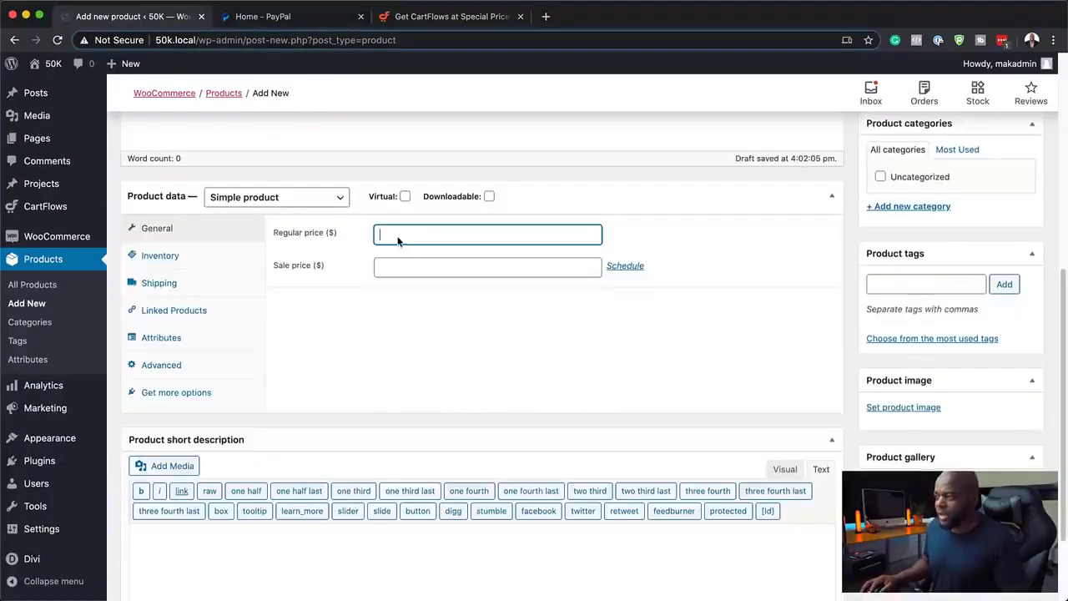
click(397, 237)
click(404, 257)
scroll(772, 406, up, 5)
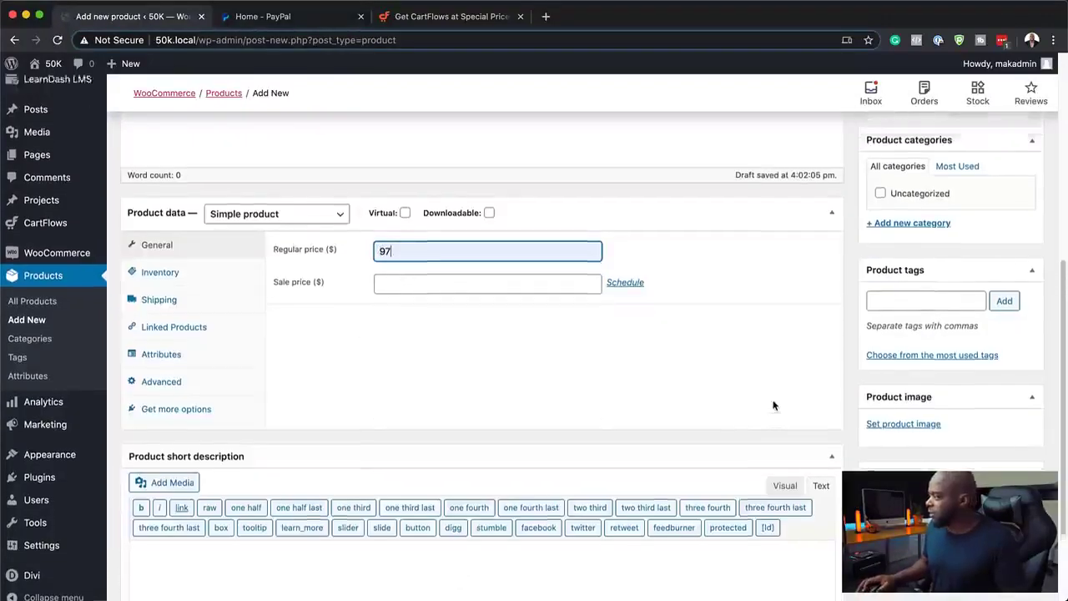
click(1012, 364)
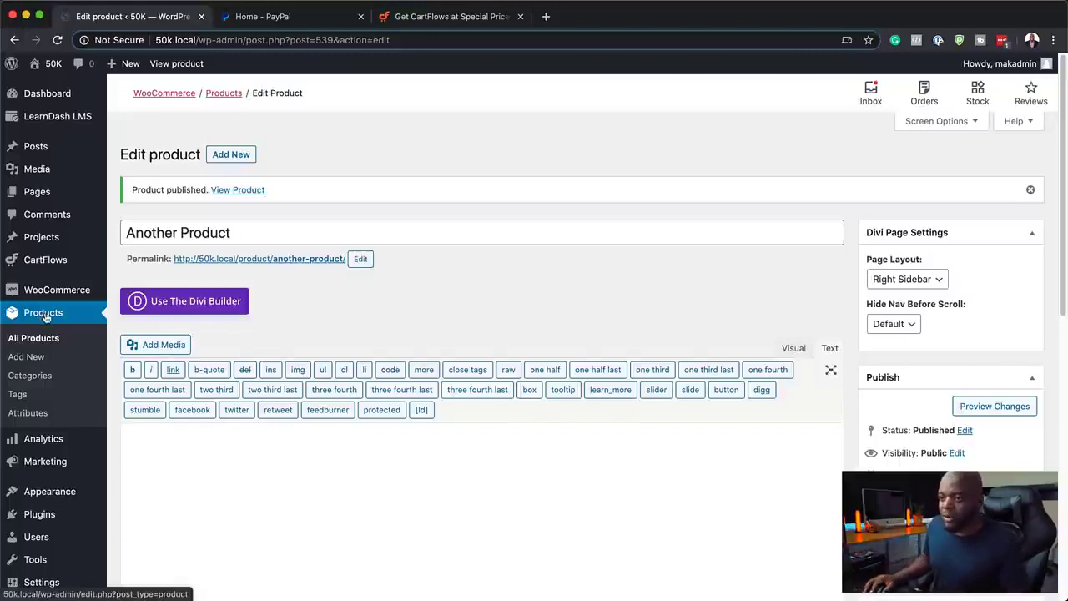
Create a new CartFlows flow by importing the ready-made Evergreen Product 03 template from the Flows Library.
mouse_move(59, 262)
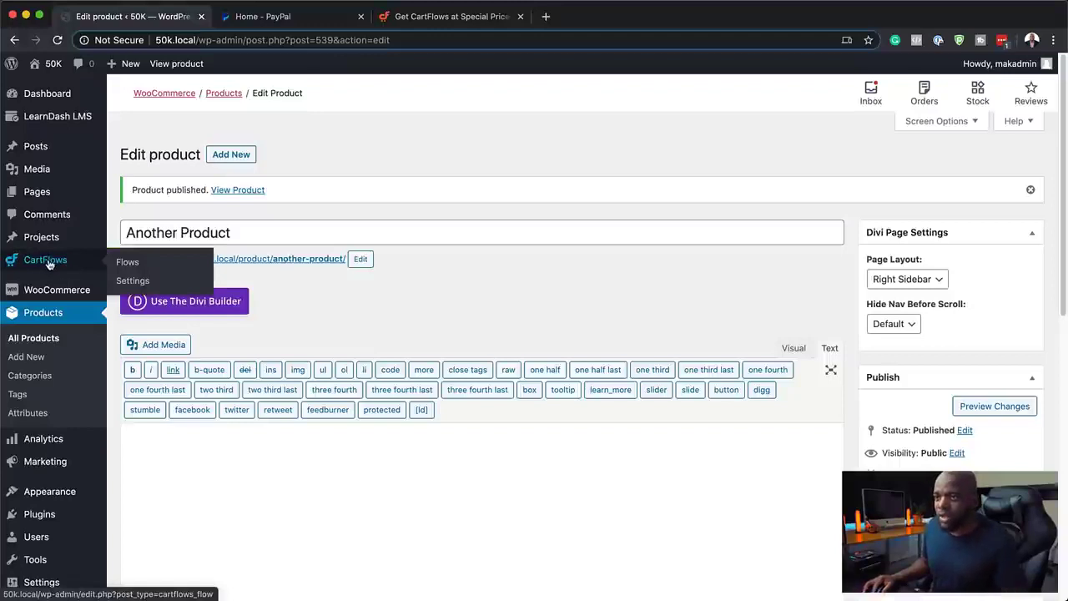
click(49, 261)
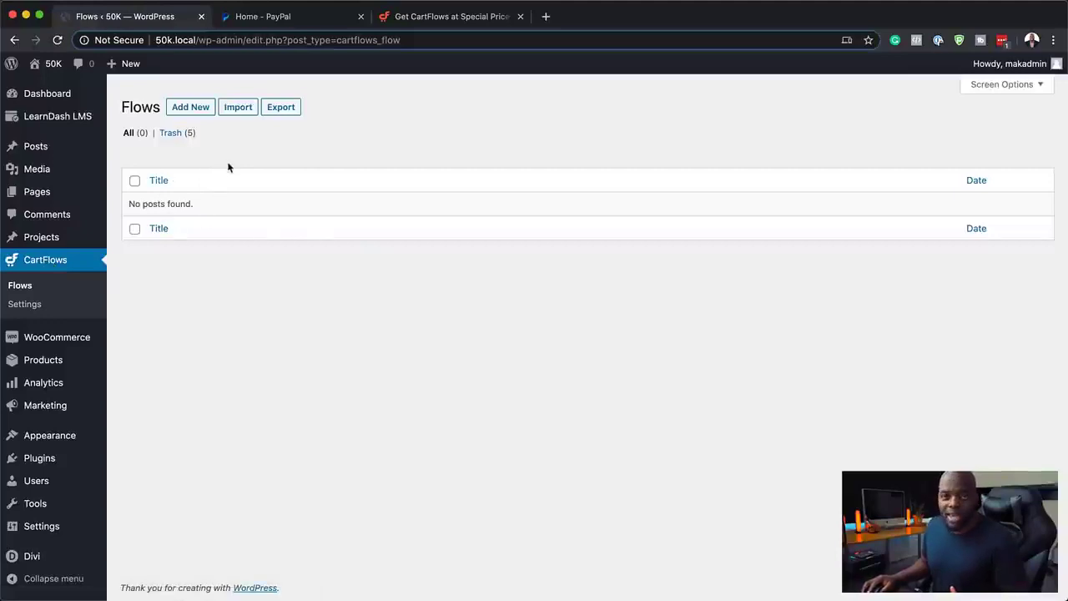
click(190, 109)
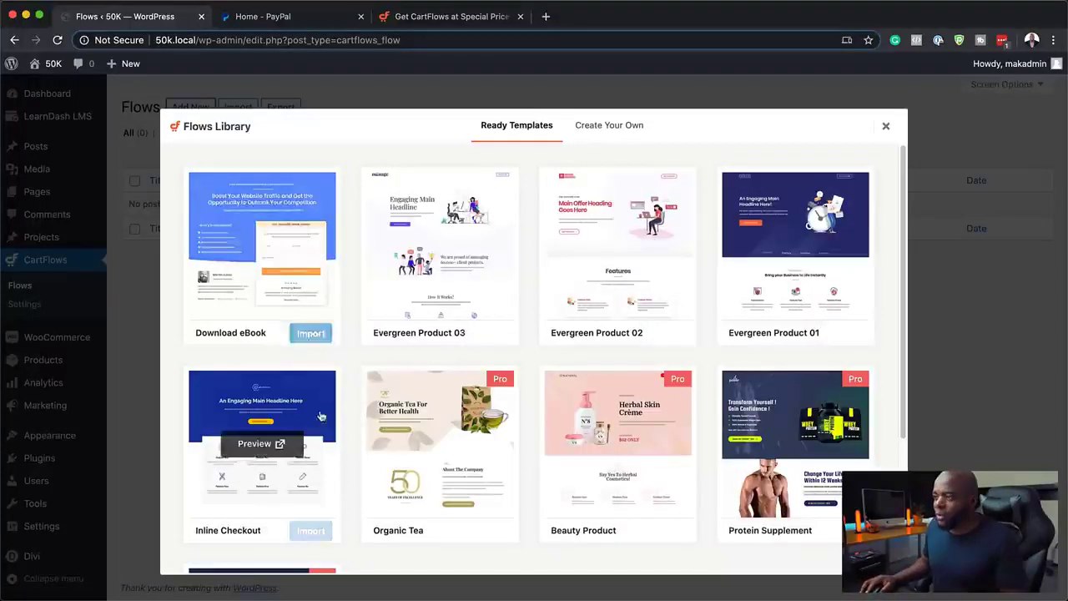
scroll(634, 443, down, 3)
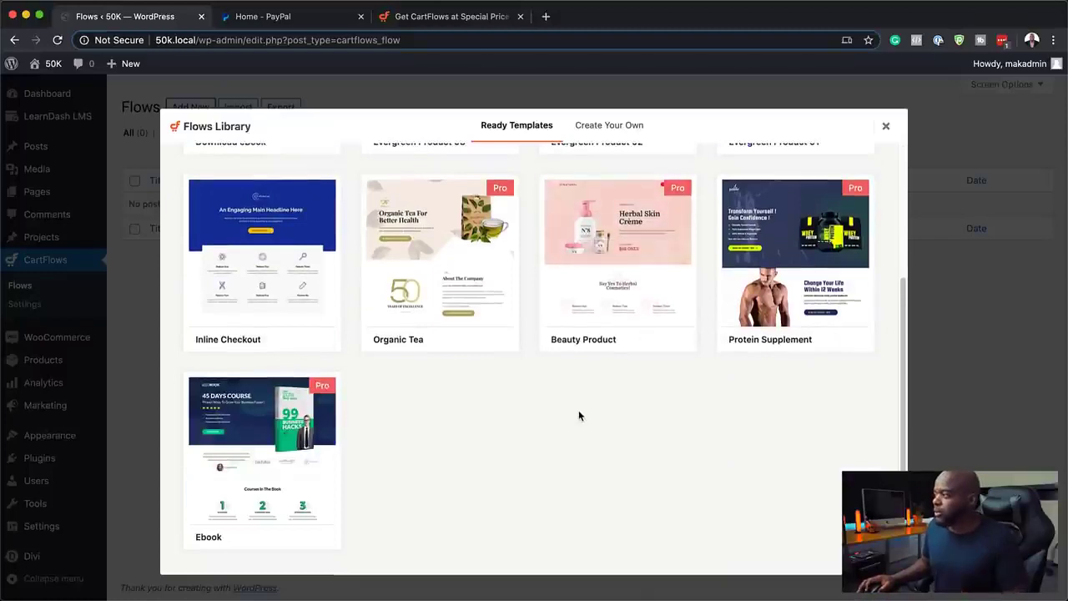
scroll(579, 414, up, 3)
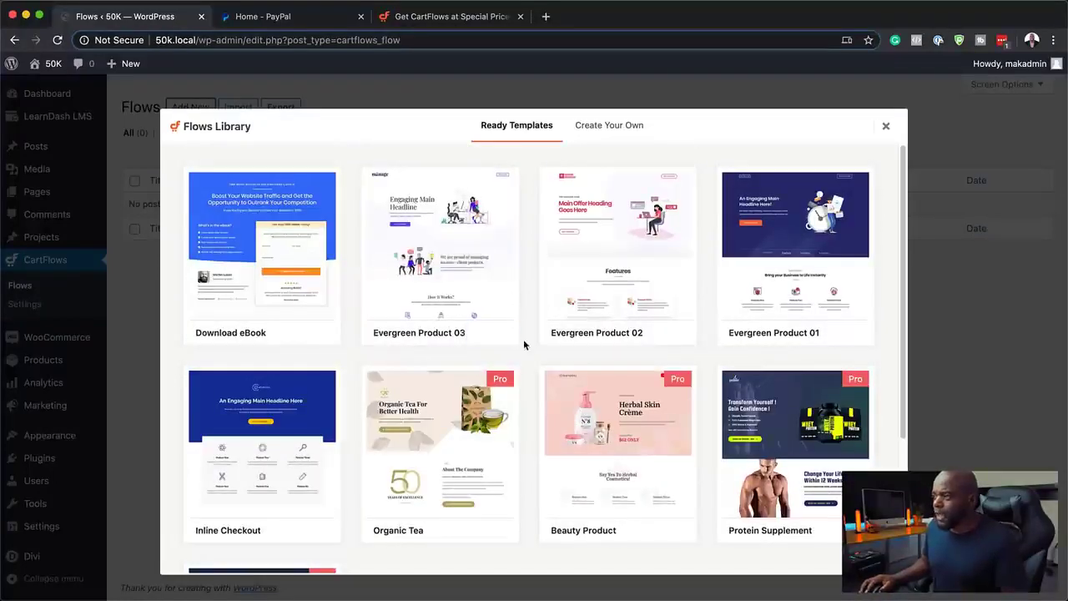
mouse_move(629, 239)
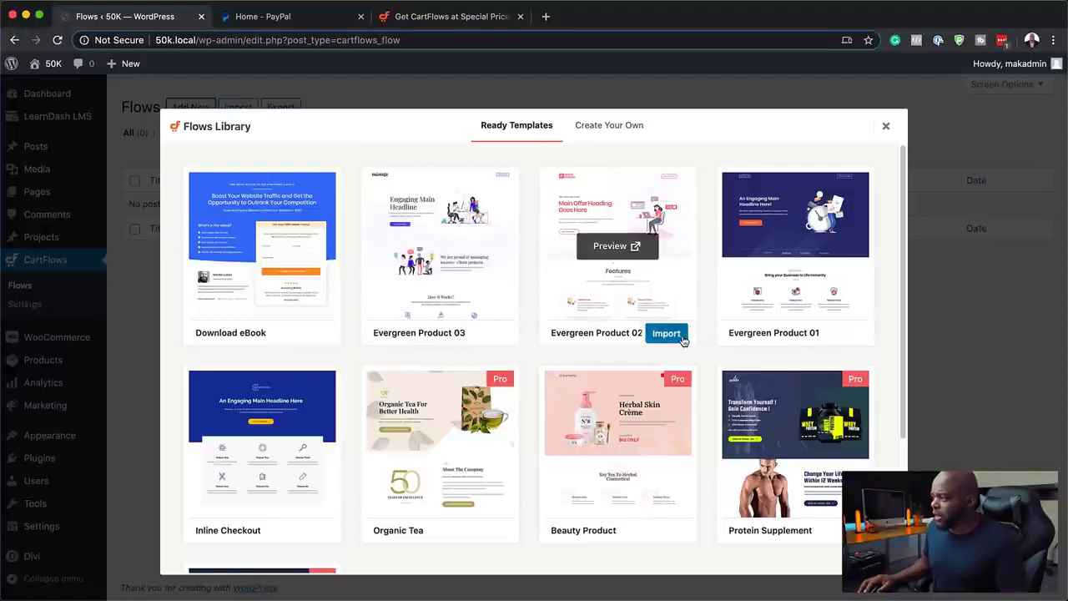
click(615, 125)
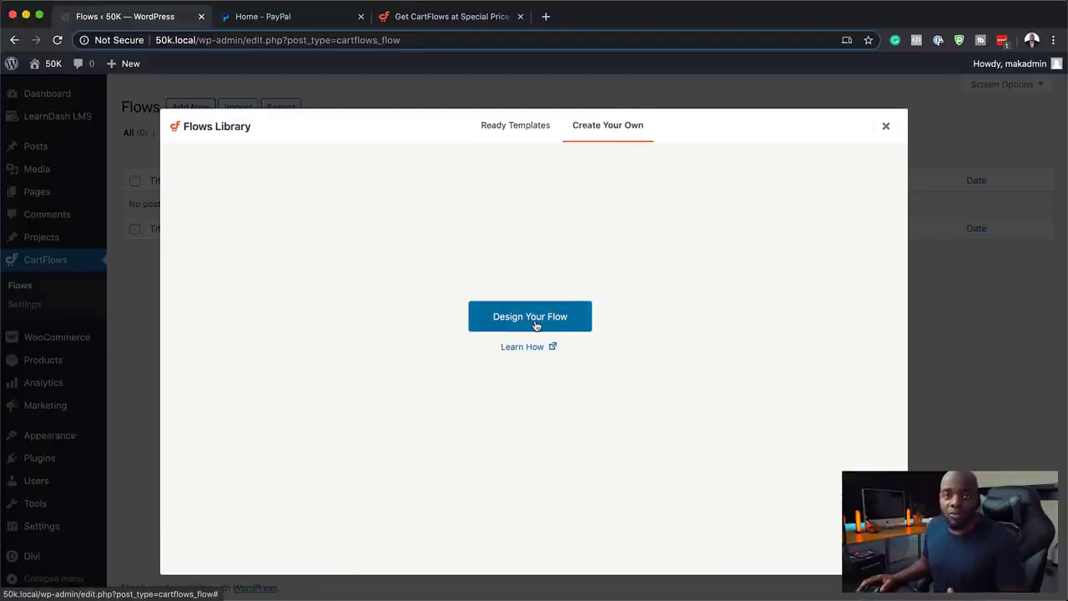
click(499, 129)
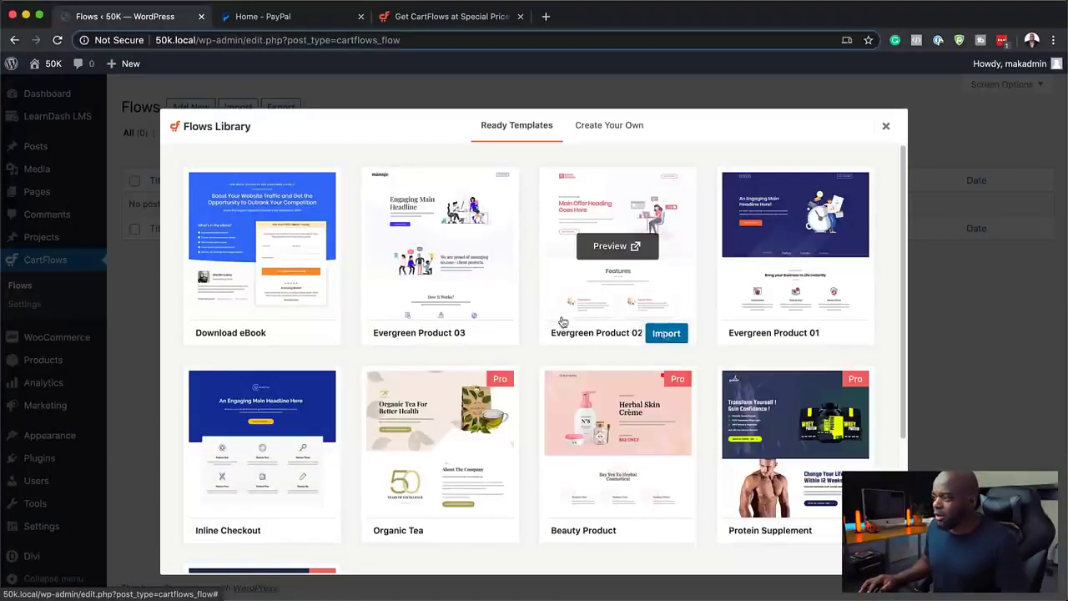
click(489, 334)
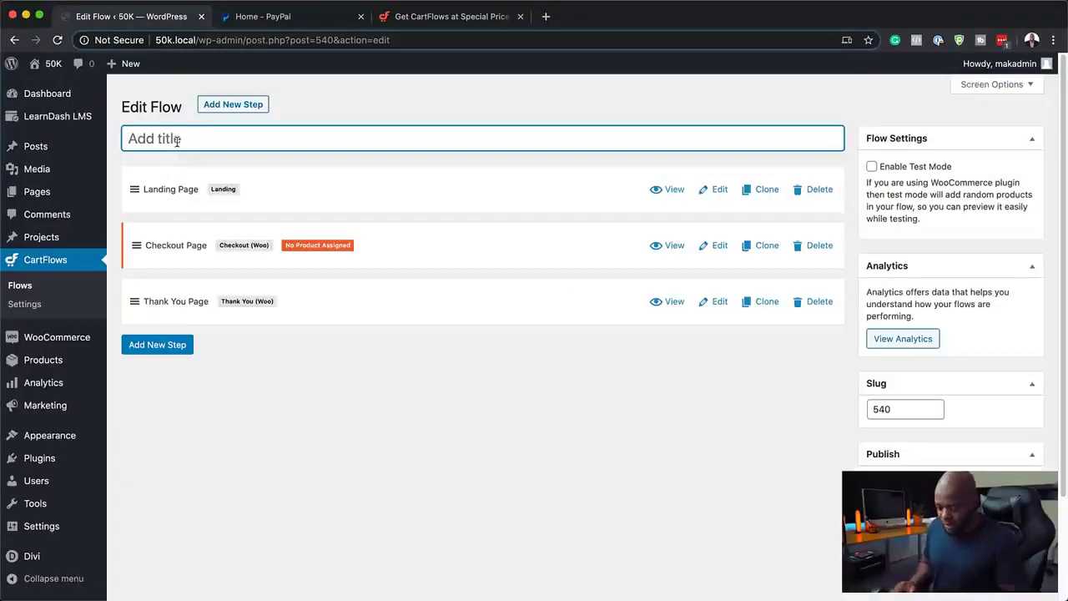
Title the imported flow "Consulting" and save it.
text(My)
key(BackSpace)
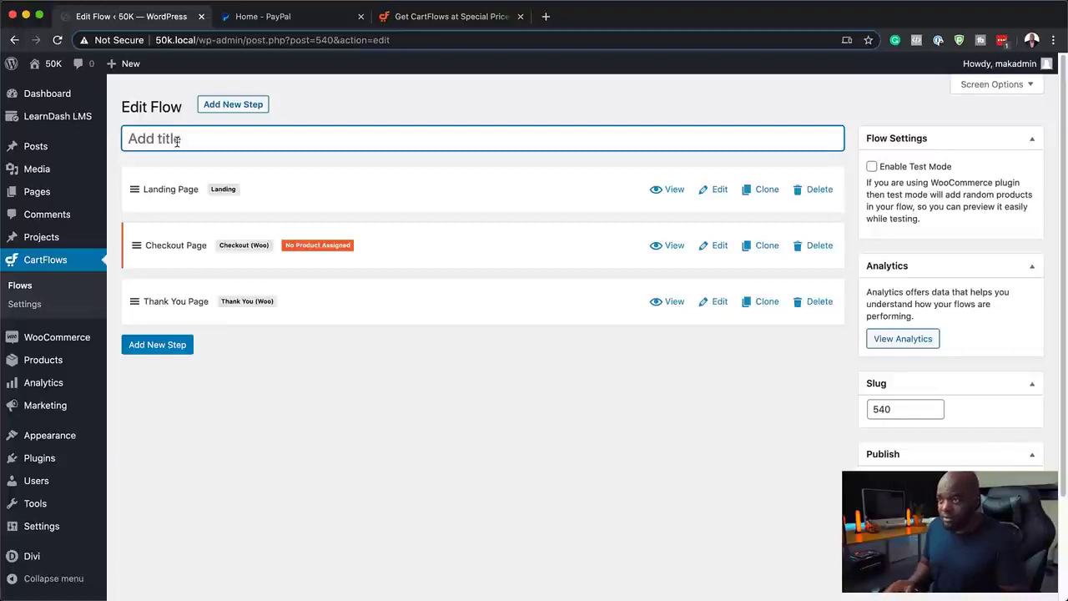
text(Co)
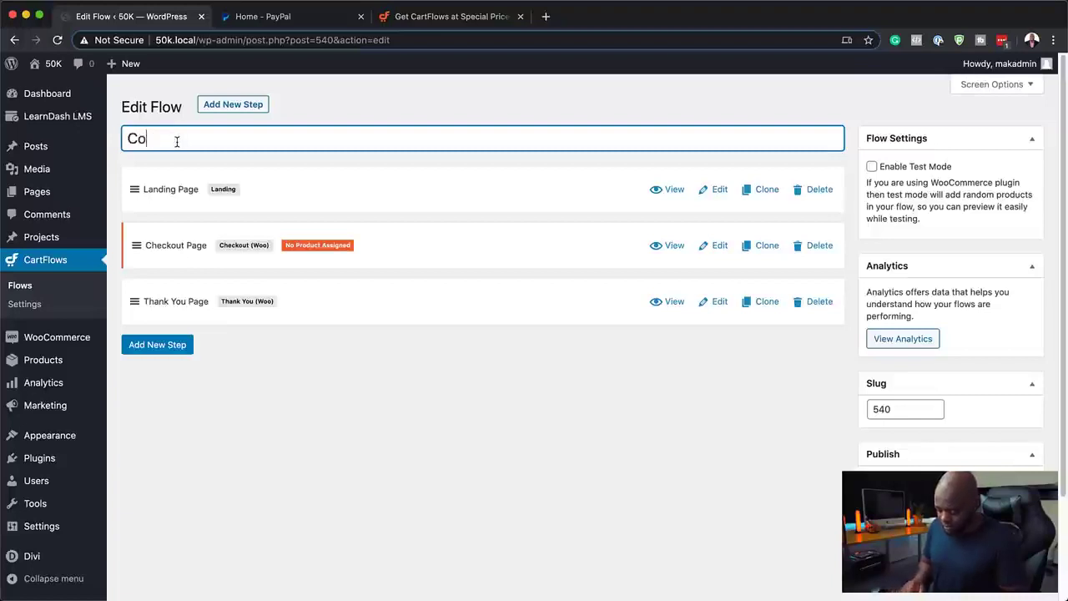
text(nsulting)
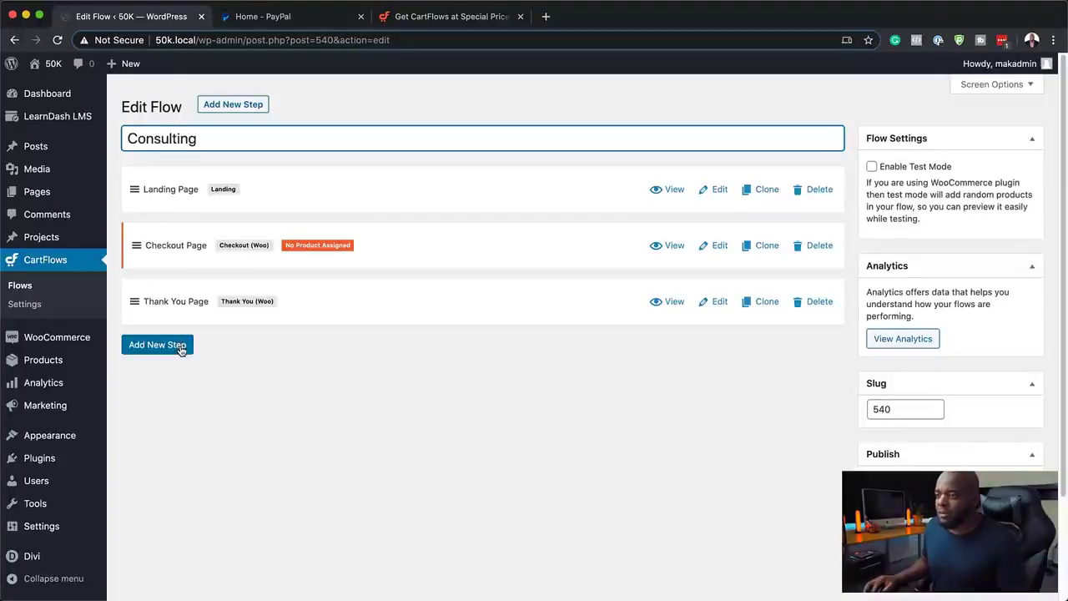
key(Return)
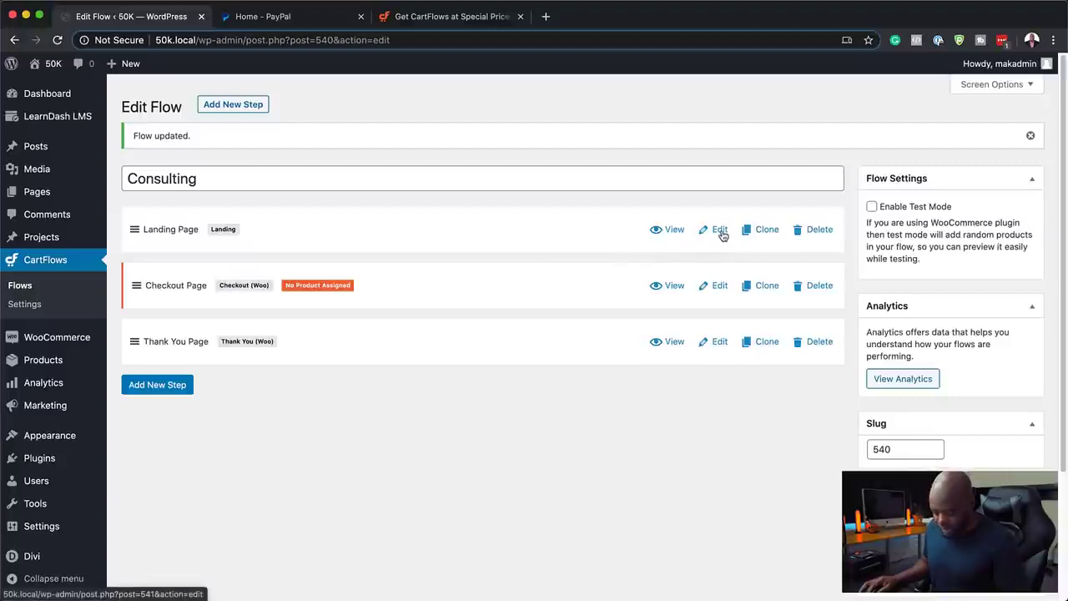
Open the flow's Landing Page step for editing in a separate browser tab and launch the Divi Builder on it.
super+click(723, 235)
click(338, 18)
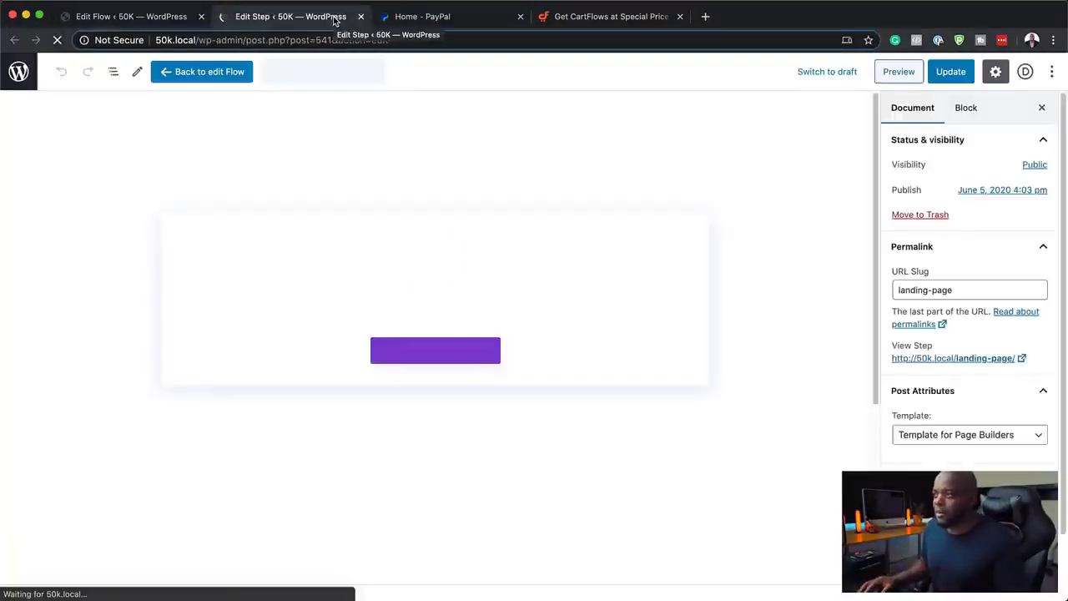
click(442, 351)
click(442, 352)
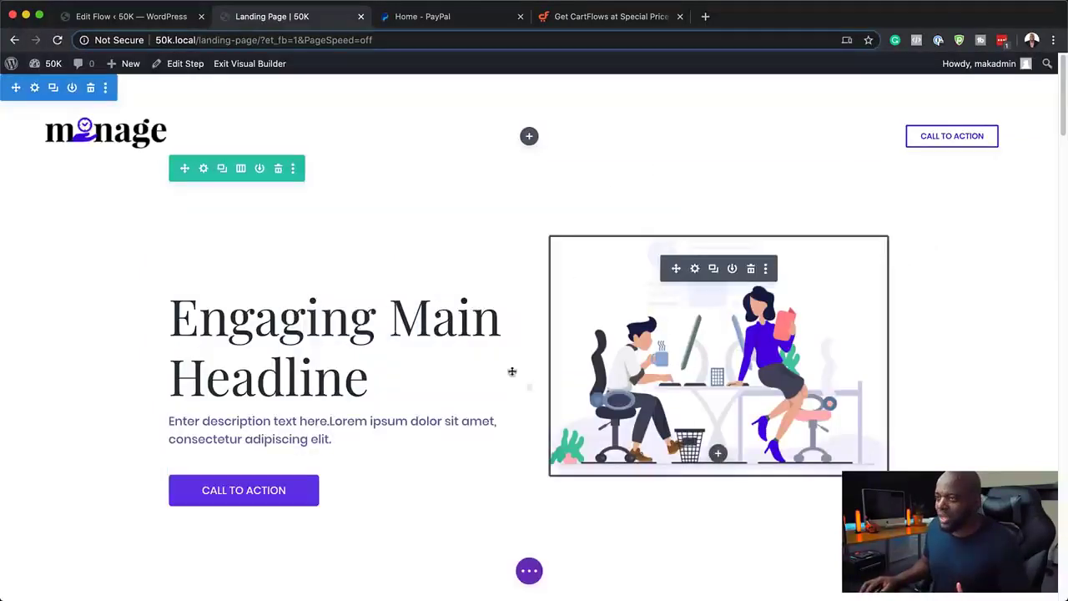
Delete the logo and the call-to-action button from the landing page's header row.
drag(184, 168, 125, 127)
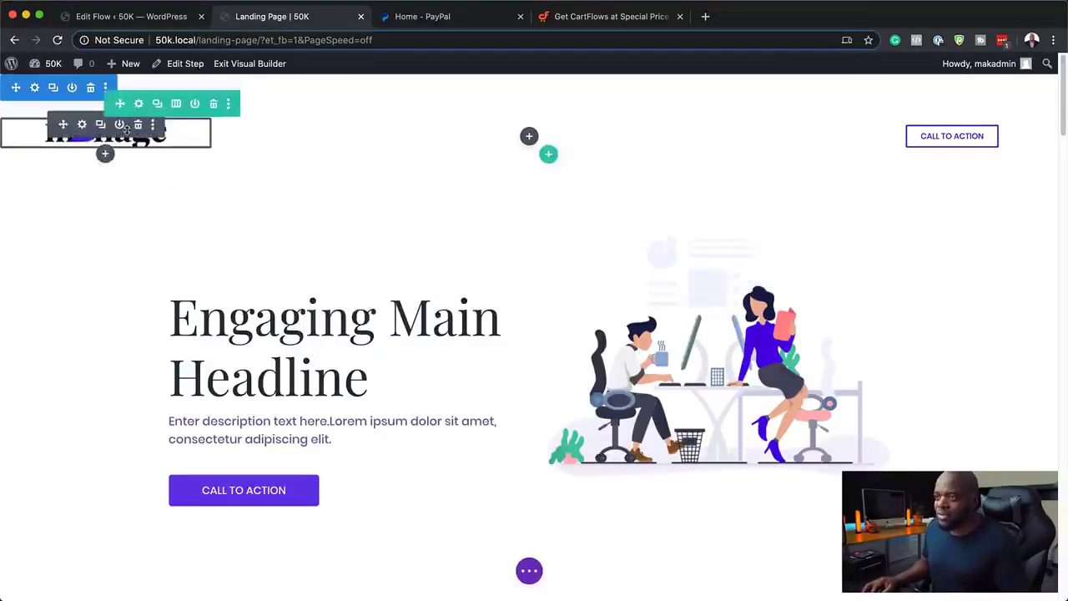
click(139, 125)
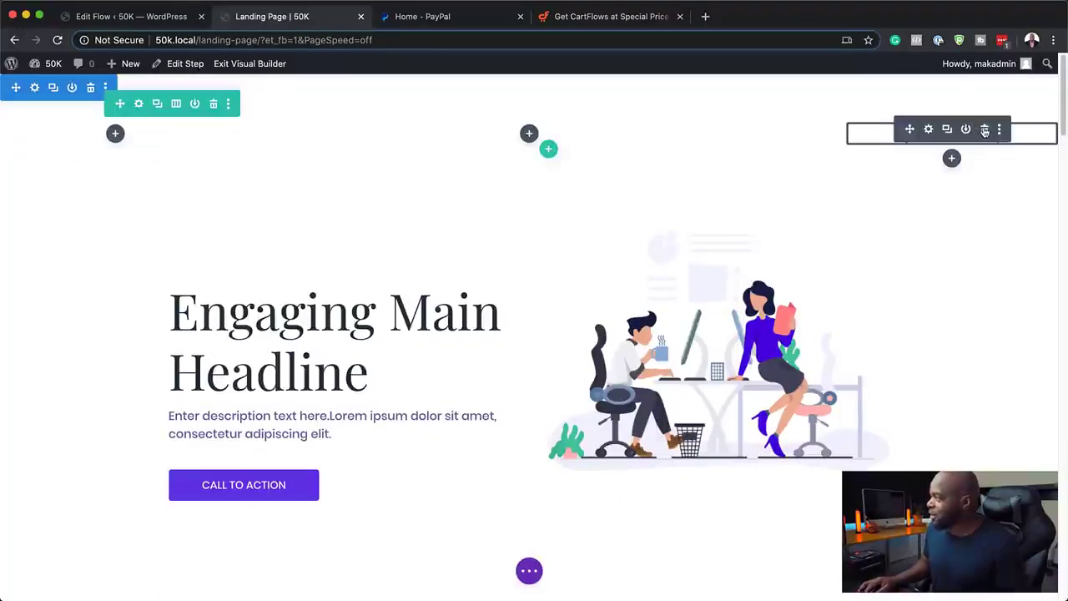
click(985, 131)
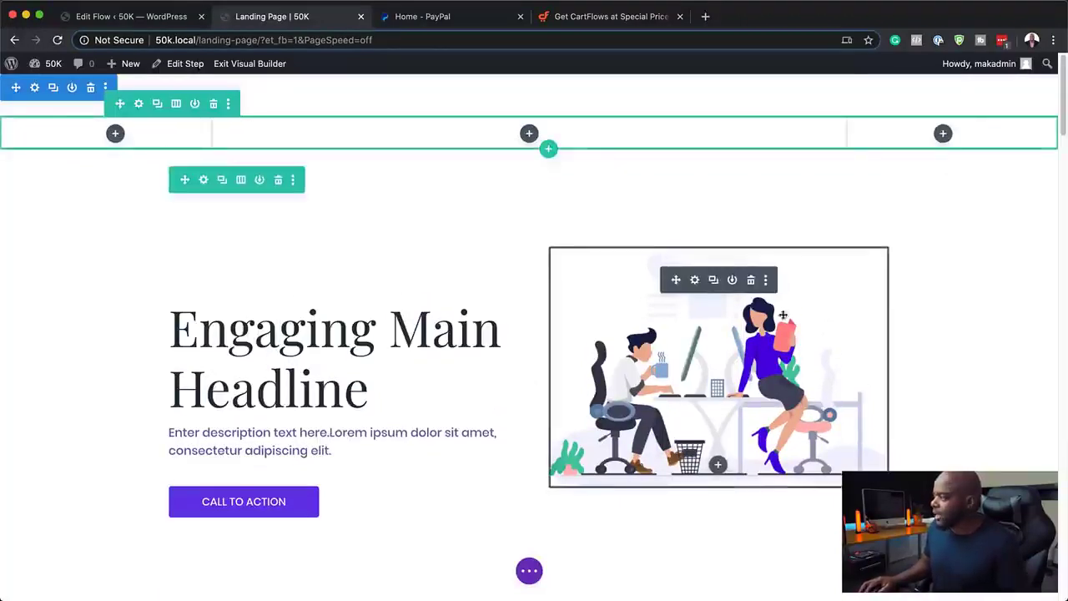
Replace the illustration beside the main headline with a new Image module.
click(751, 281)
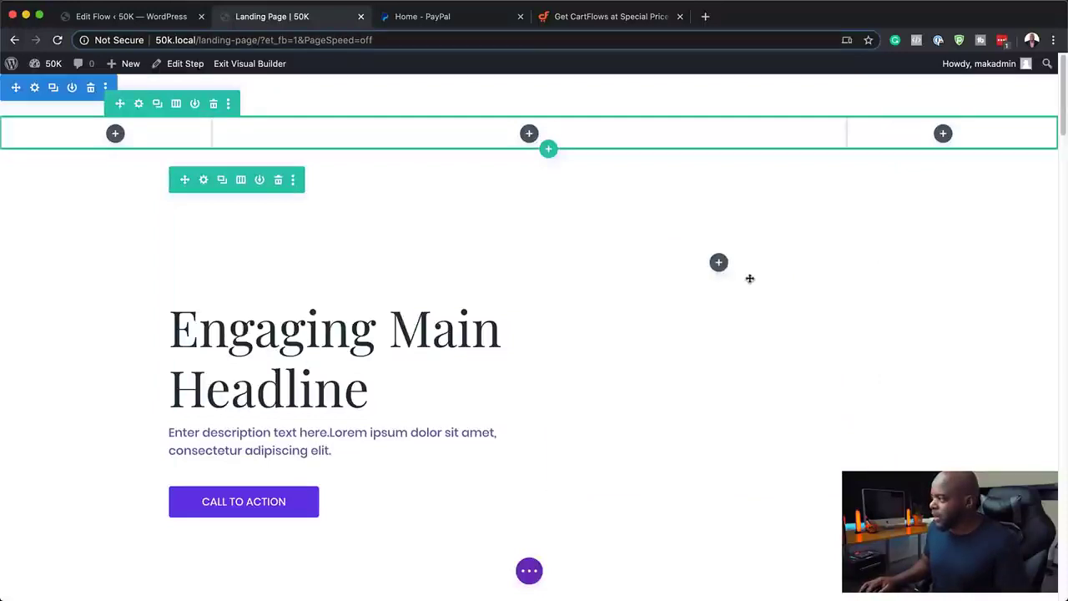
click(718, 264)
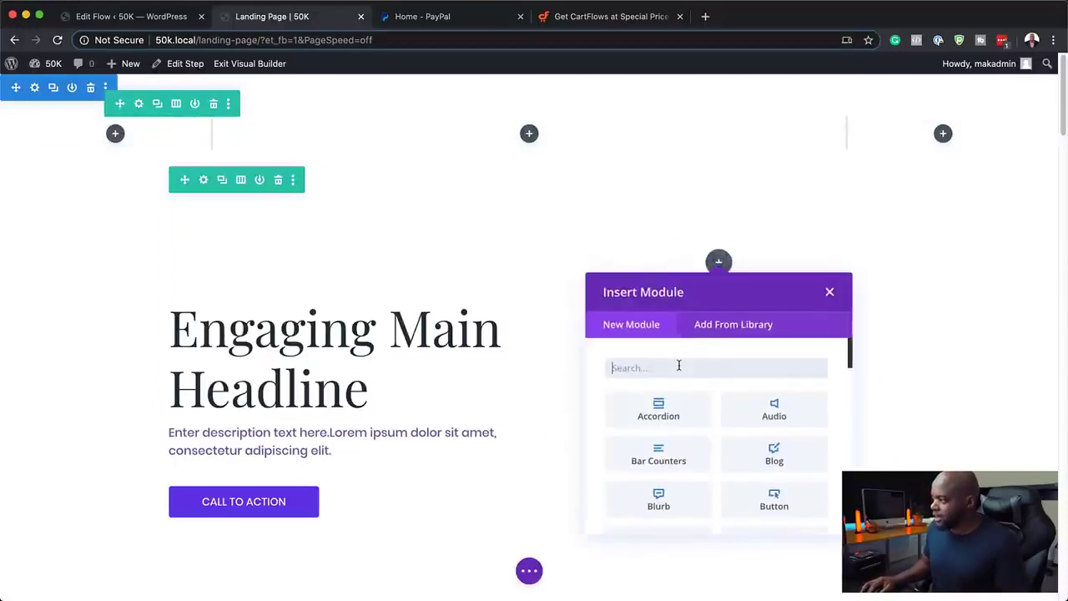
text(imege)
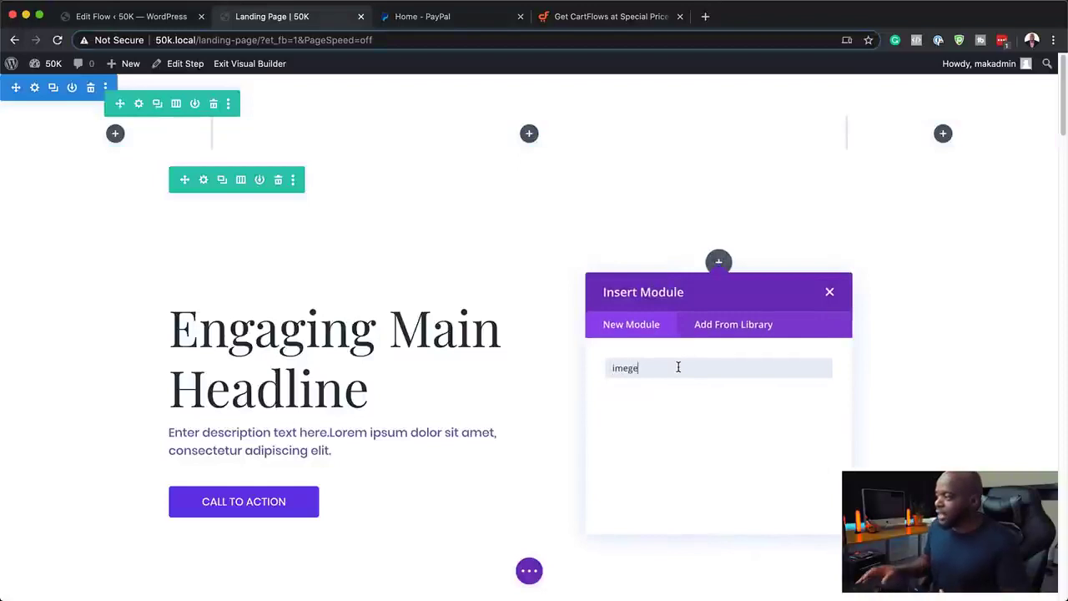
double_click(636, 369)
text(imag)
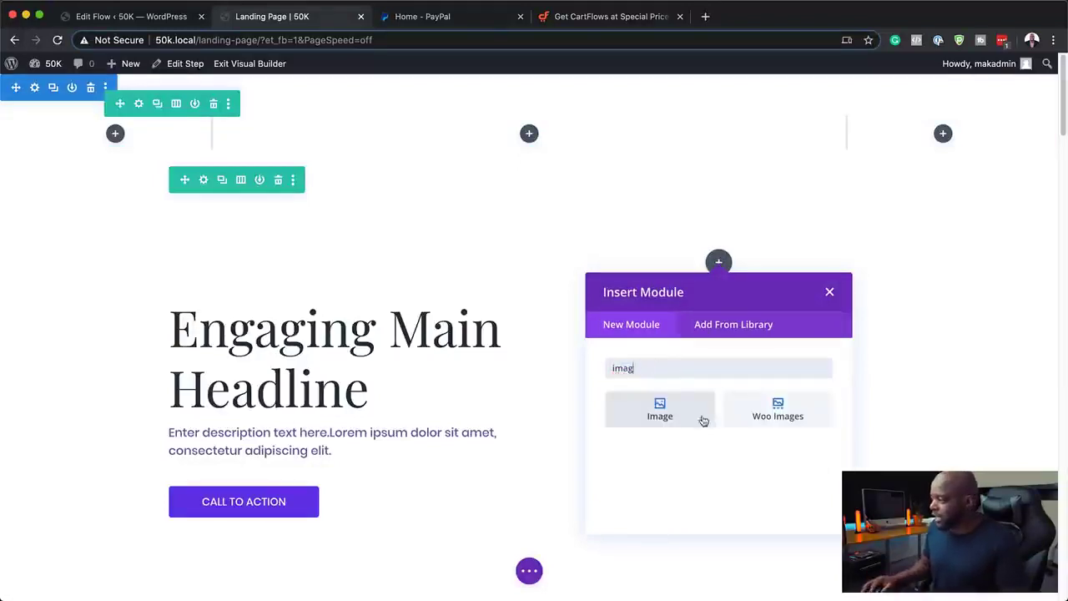
click(677, 411)
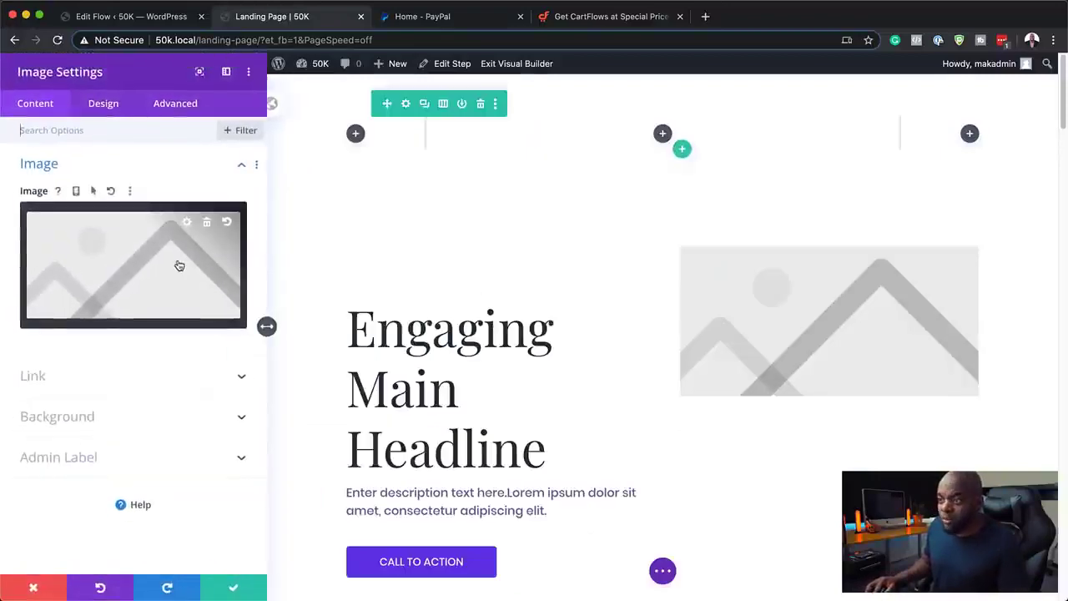
Set the Image module's picture to the media library's affection-baby-baby-girl-beautiful-377058-scaled-1.jpg and save the module.
click(179, 265)
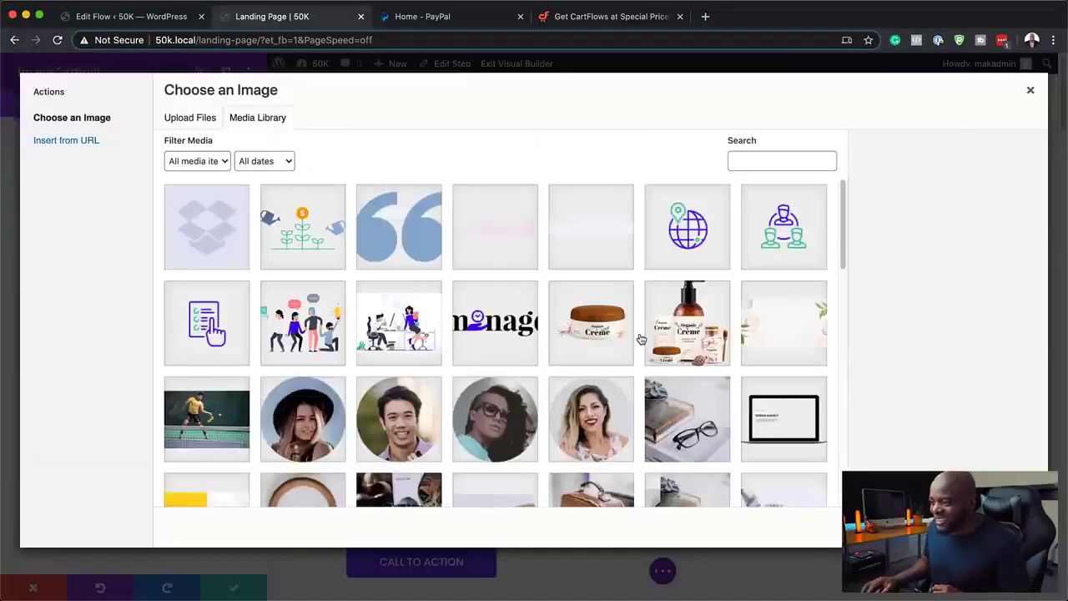
scroll(640, 338, down, 5)
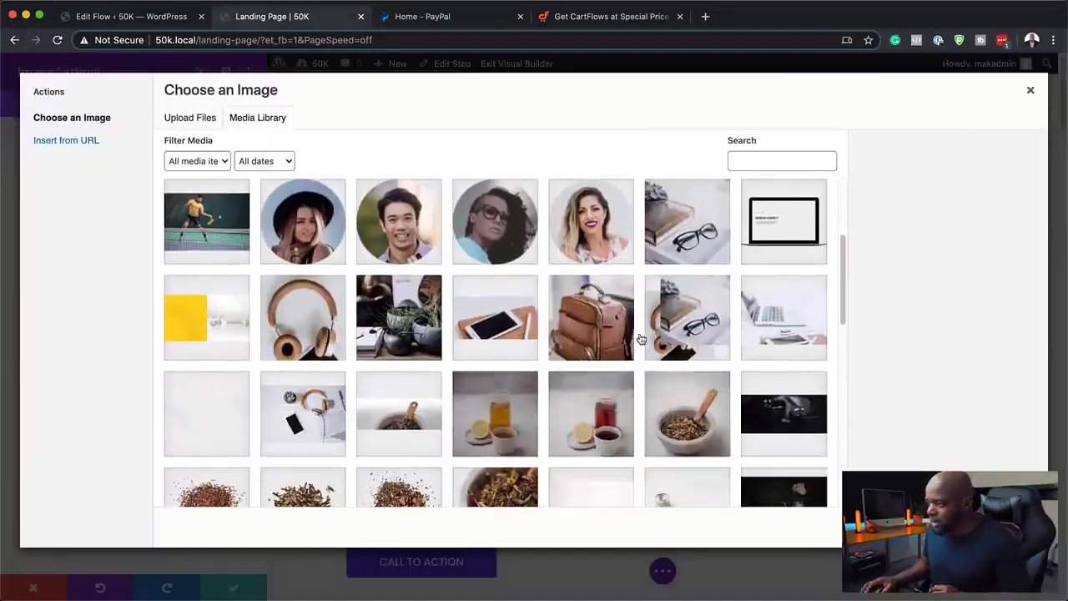
scroll(640, 338, down, 8)
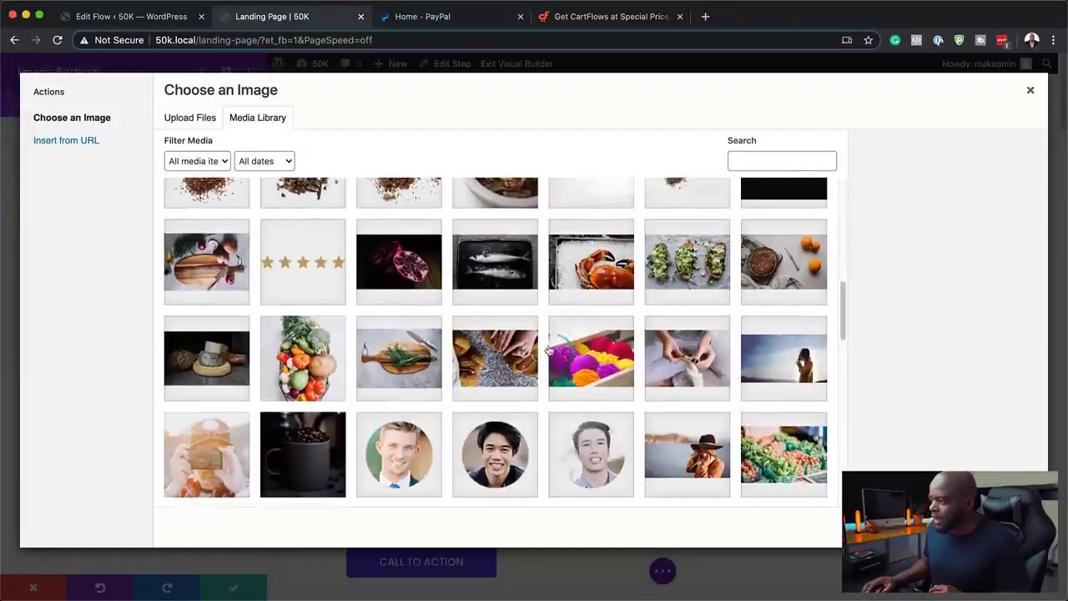
scroll(498, 357, down, 10)
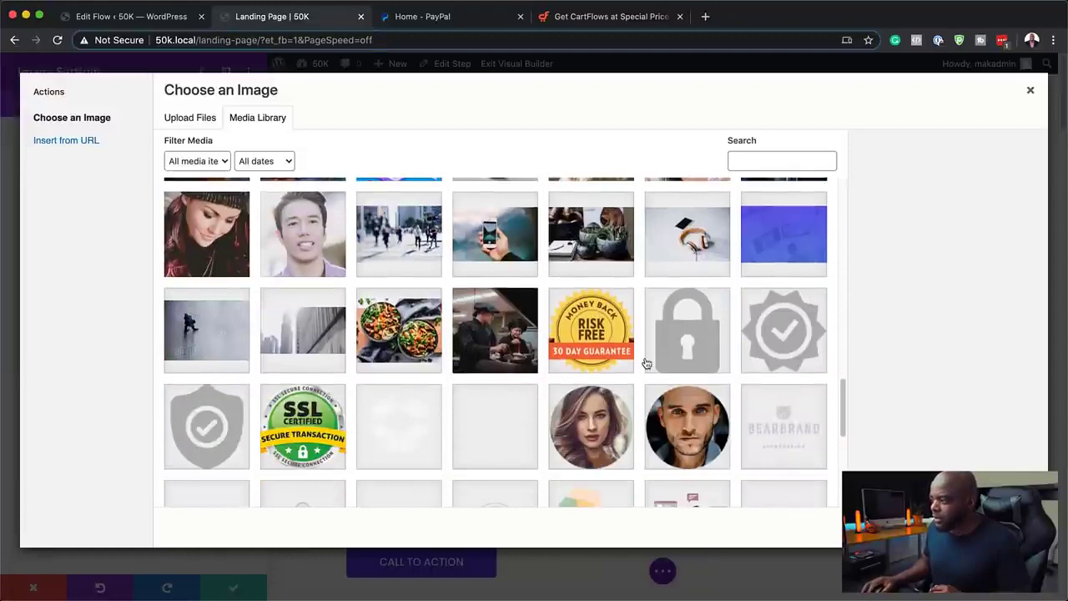
scroll(647, 363, down, 10)
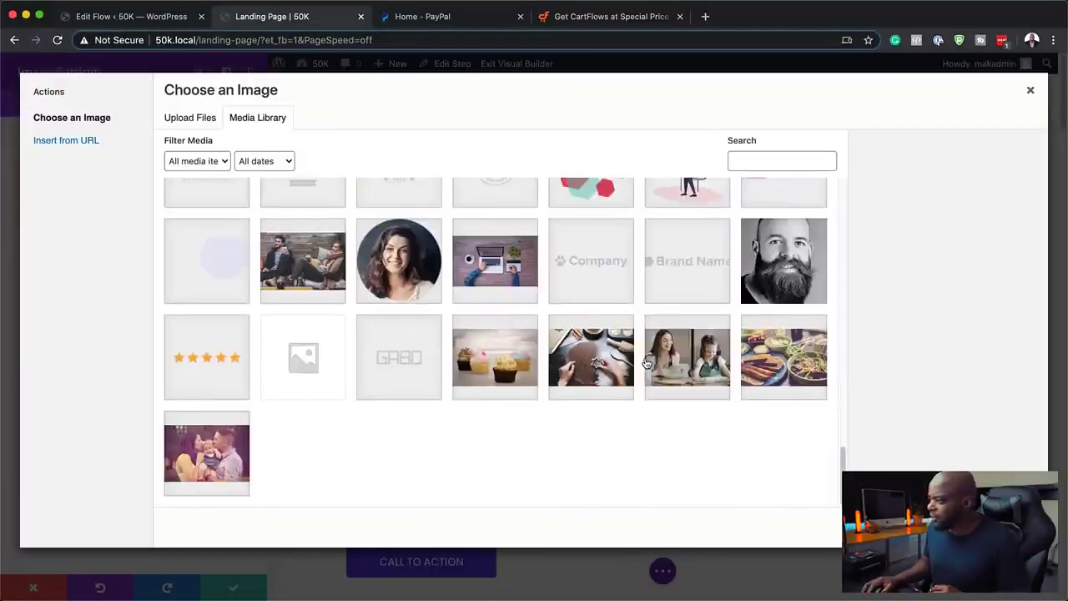
click(197, 459)
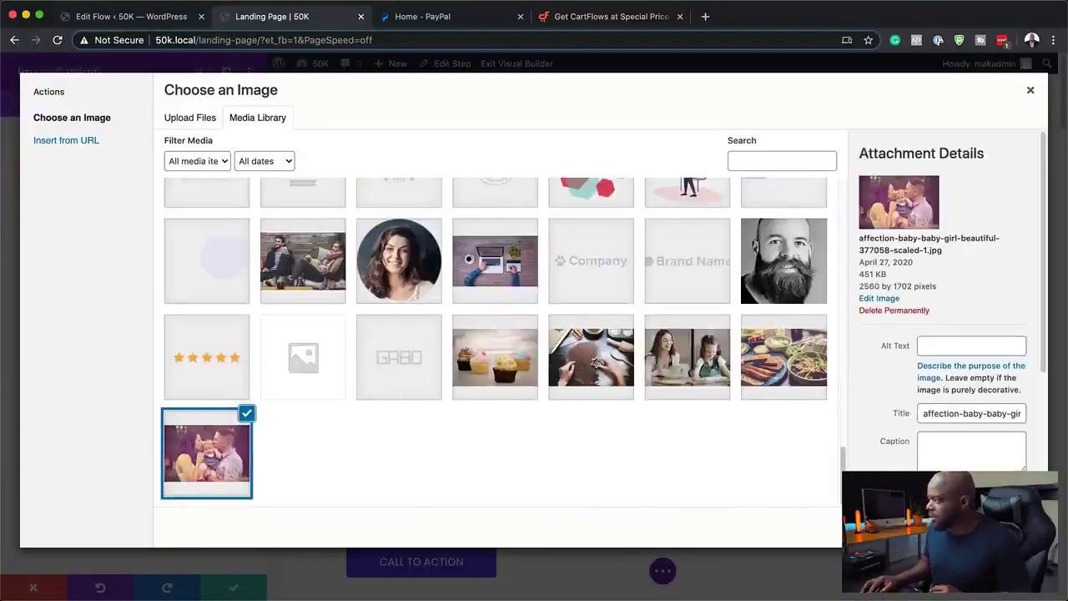
click(998, 576)
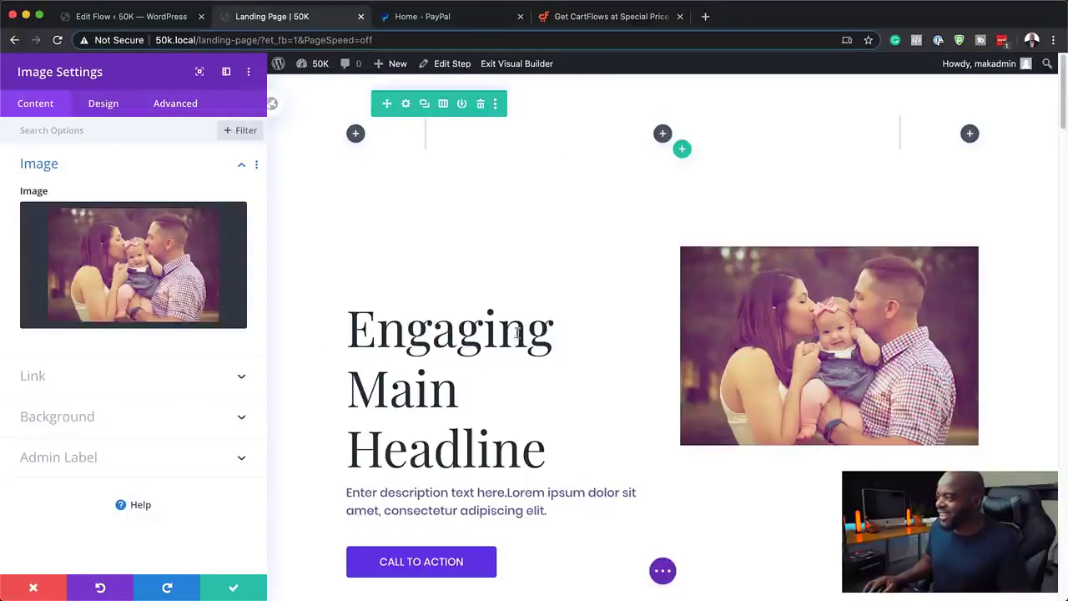
click(235, 590)
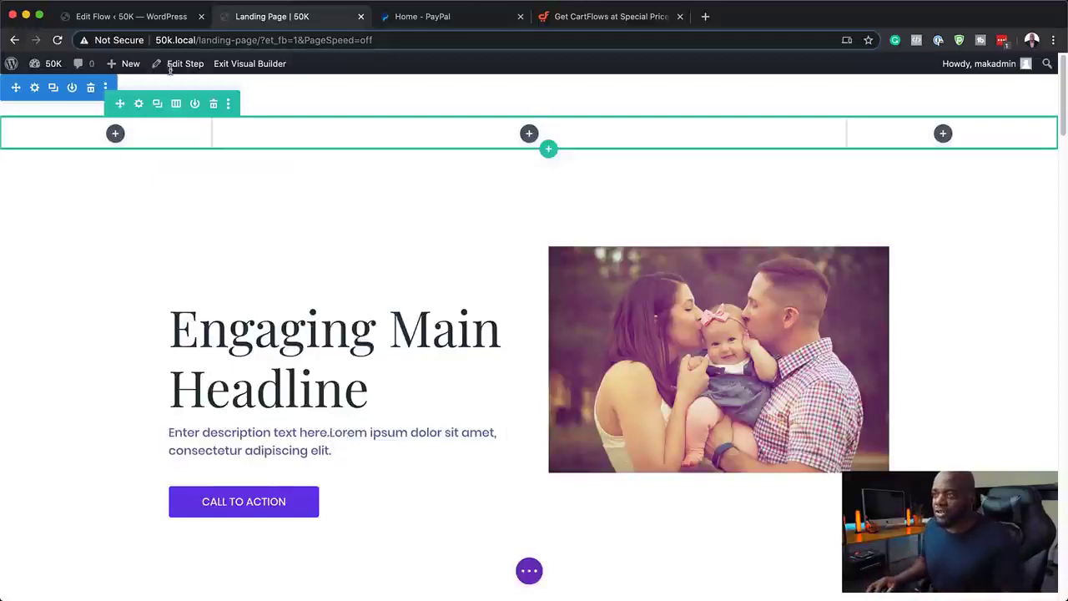
Delete the empty header row and the row holding the pricing plan and the Frequently Asked Questions.
click(214, 105)
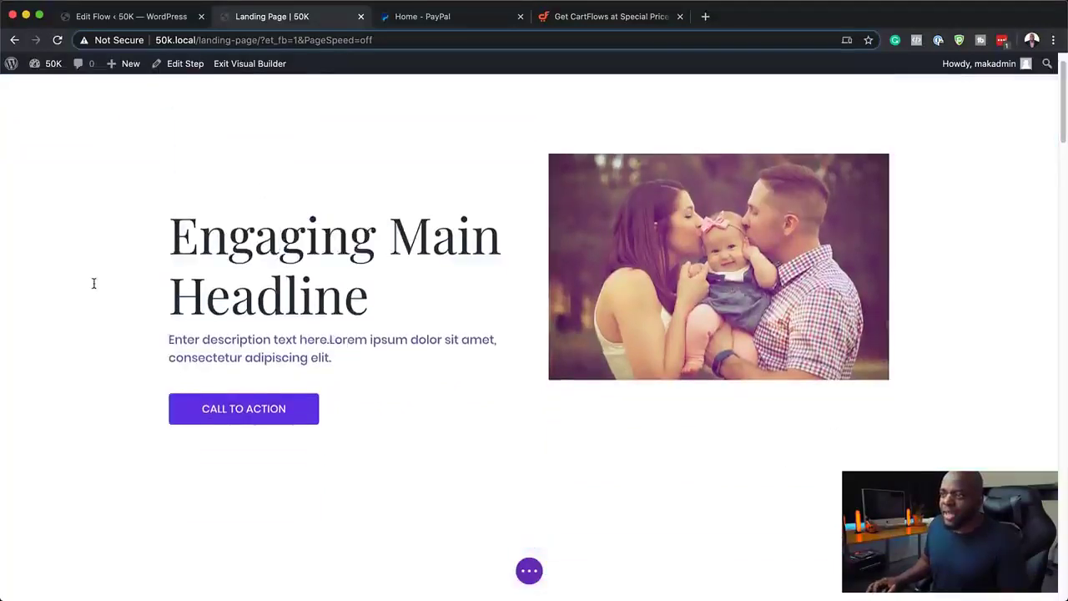
scroll(65, 334, down, 5)
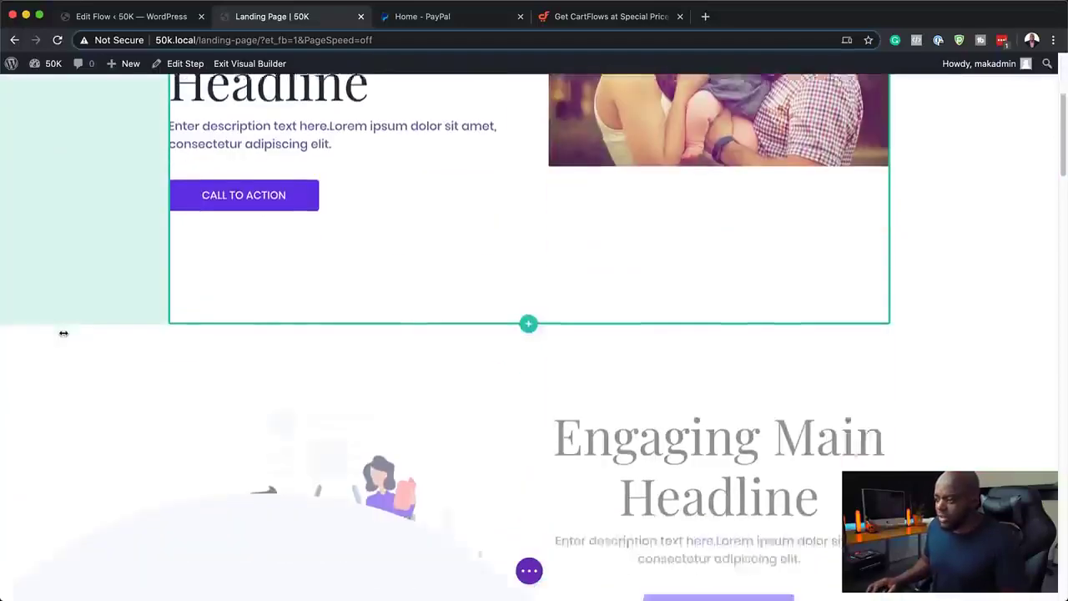
scroll(370, 404, down, 9)
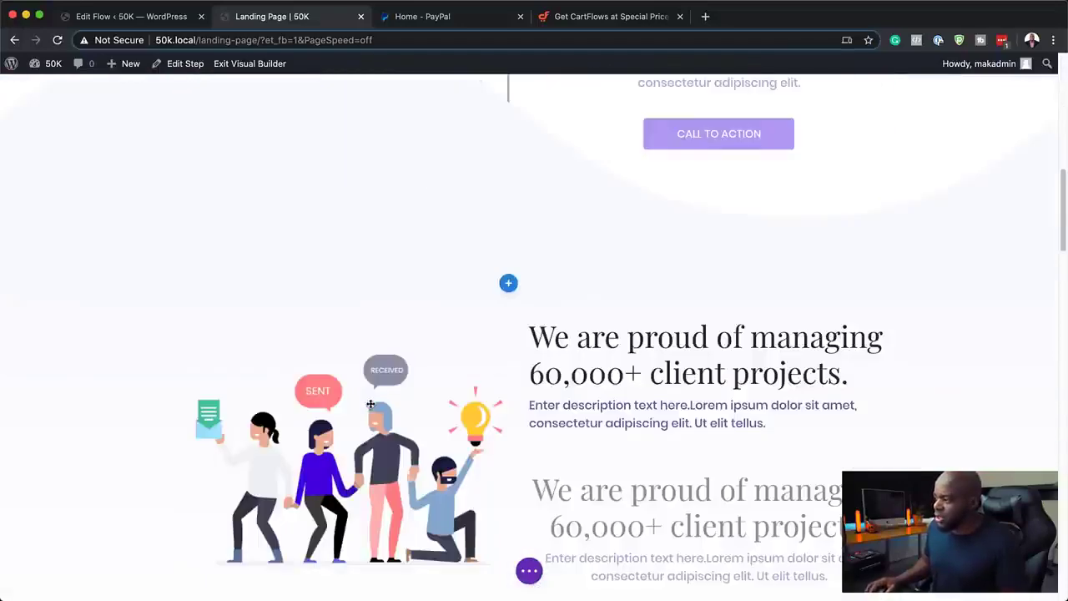
scroll(437, 412, down, 10)
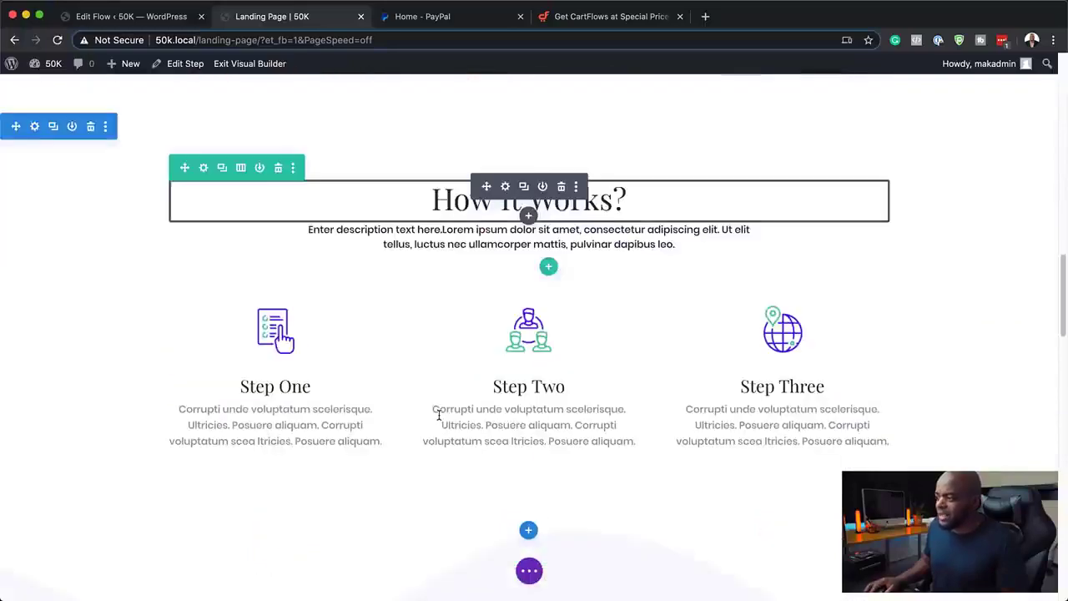
scroll(439, 413, down, 15)
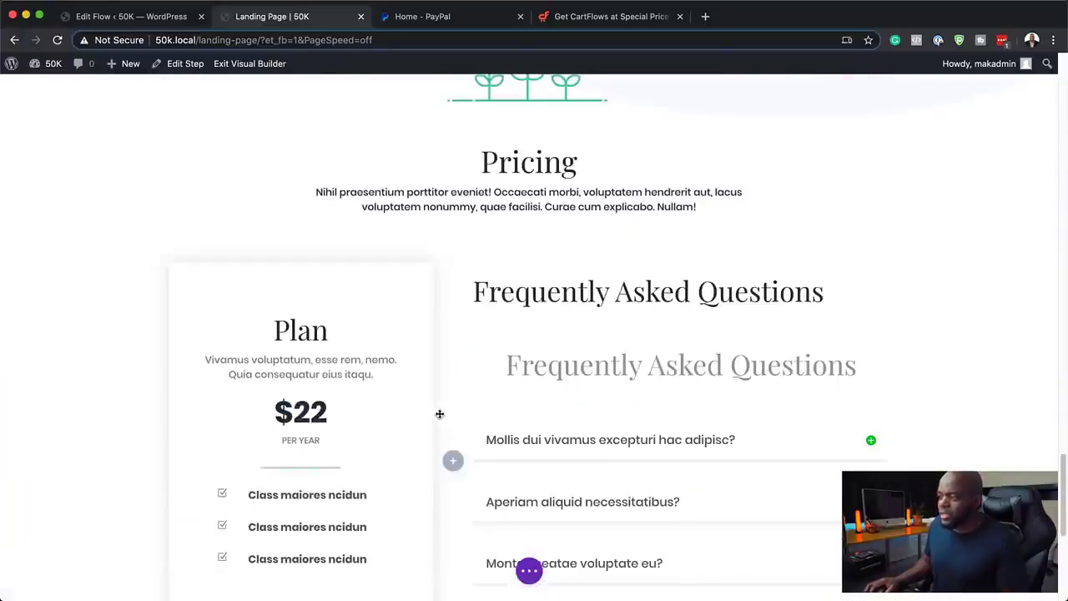
scroll(440, 414, up, 5)
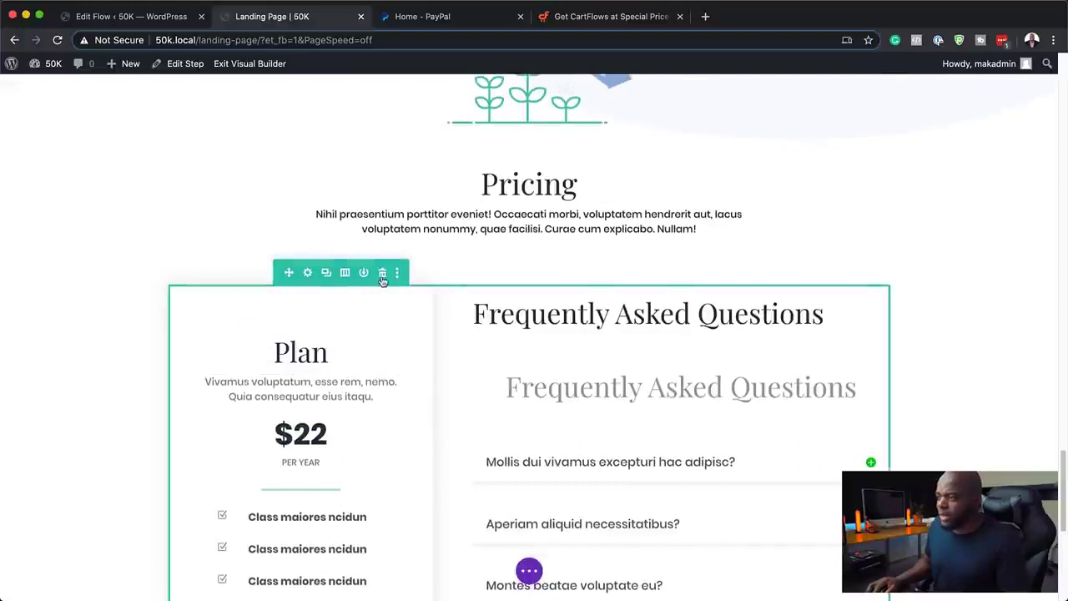
click(382, 274)
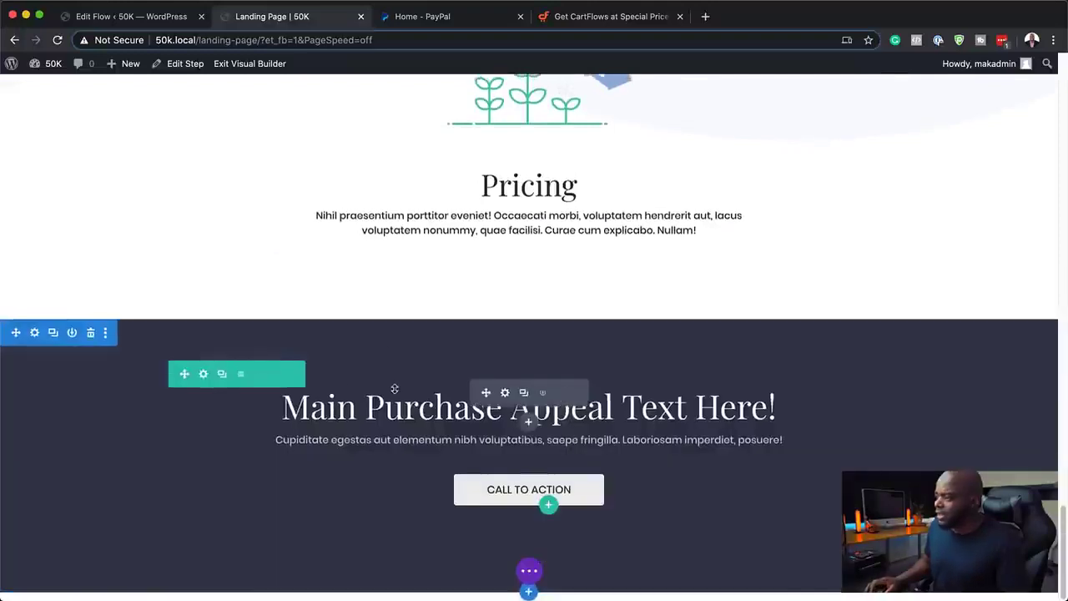
Delete the "Main Purchase Appeal Text Here!" section and the Pricing section at the end of the landing page.
scroll(93, 334, up, 3)
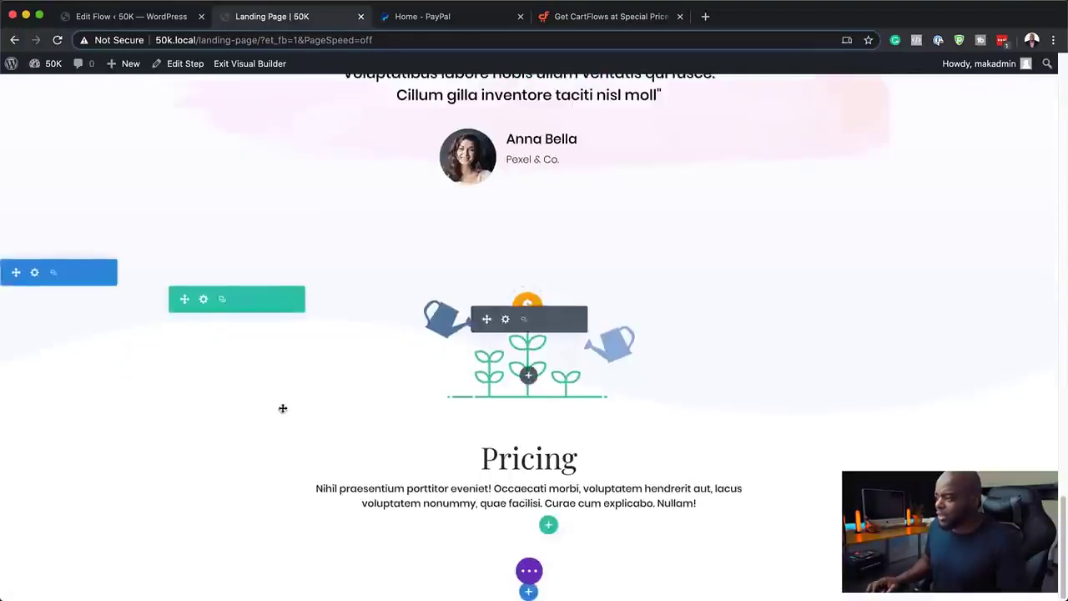
scroll(282, 408, up, 2)
scroll(313, 436, down, 2)
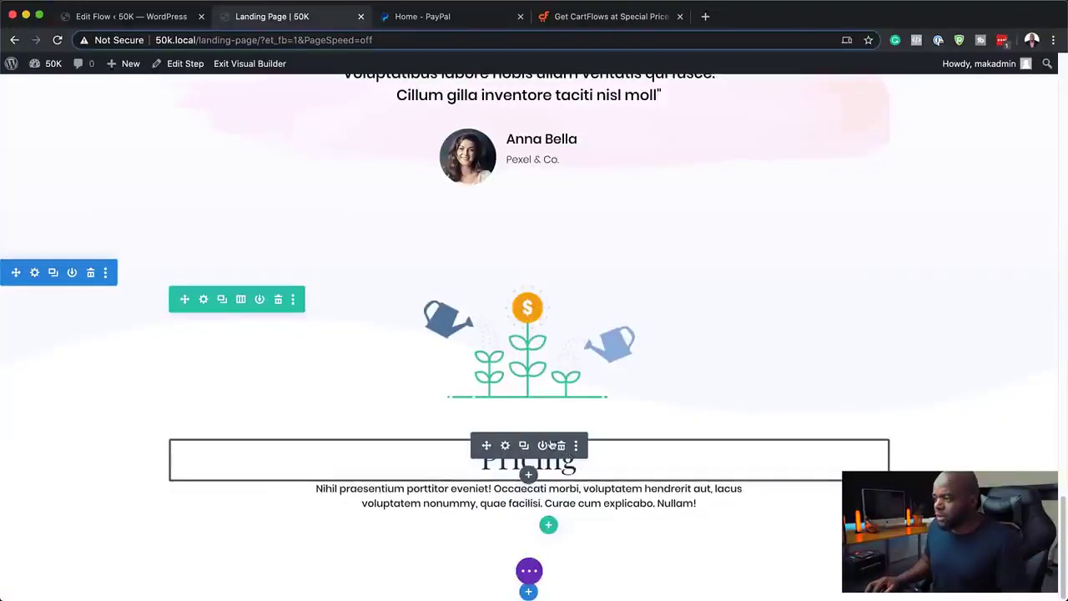
scroll(92, 279, up, 3)
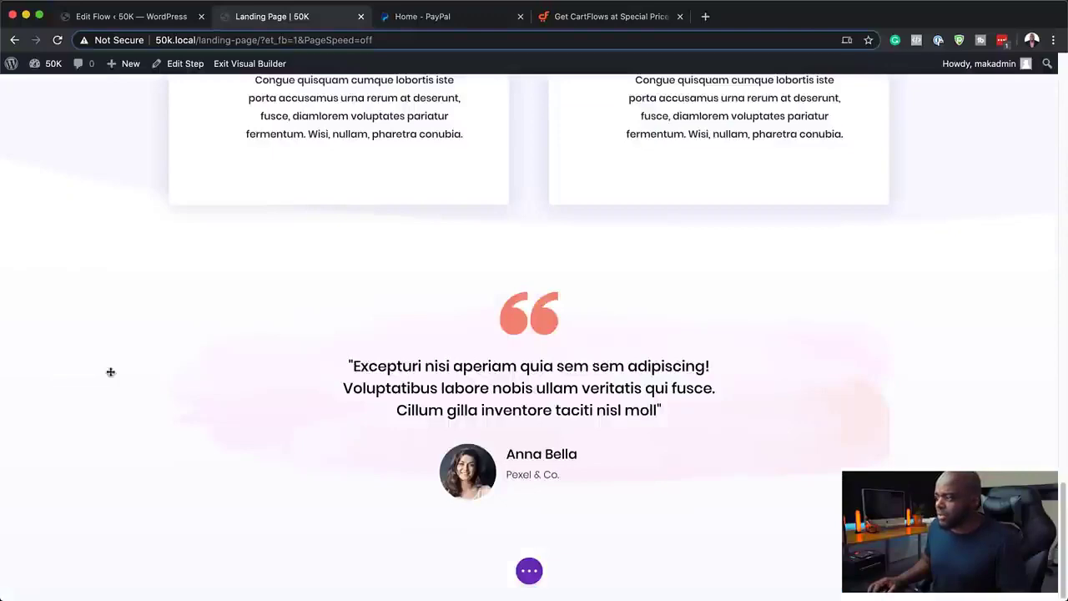
Append "$17" to the "Engaging Main Headline" heading beside the family photo.
scroll(110, 371, up, 10)
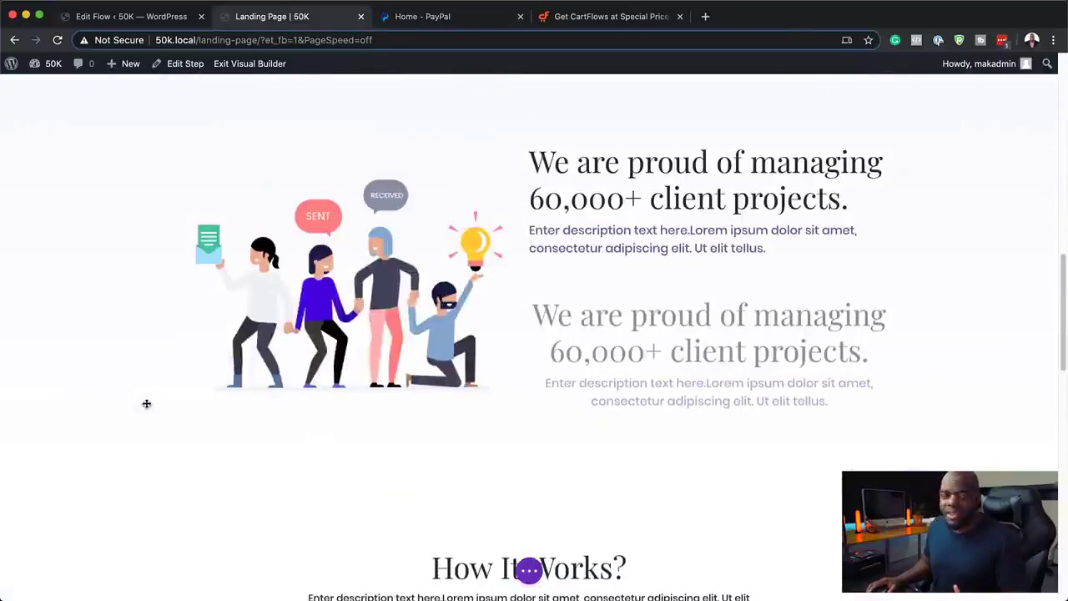
scroll(146, 404, up, 8)
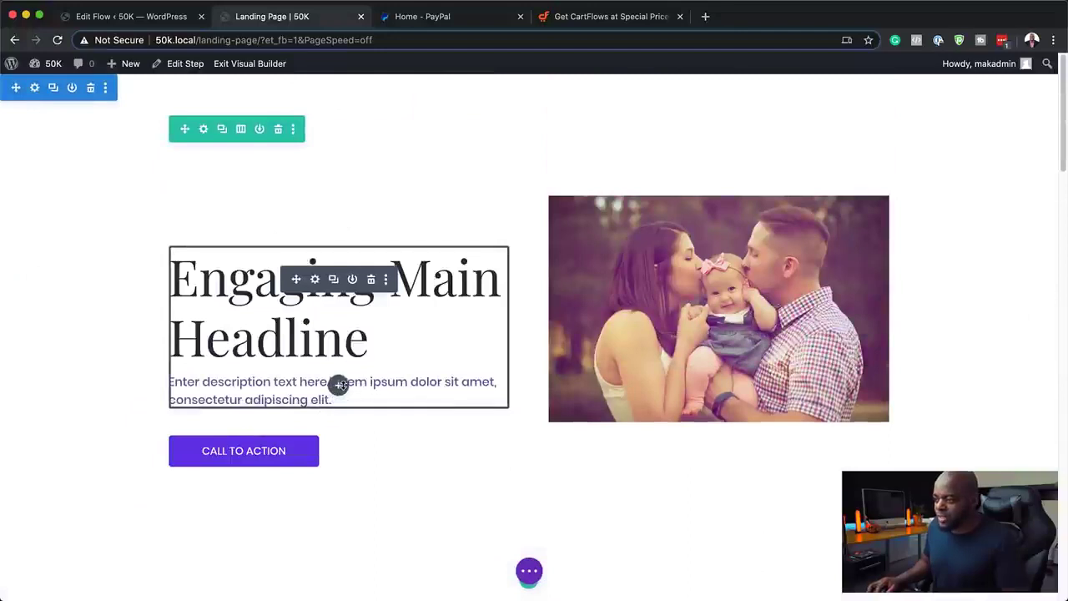
click(367, 341)
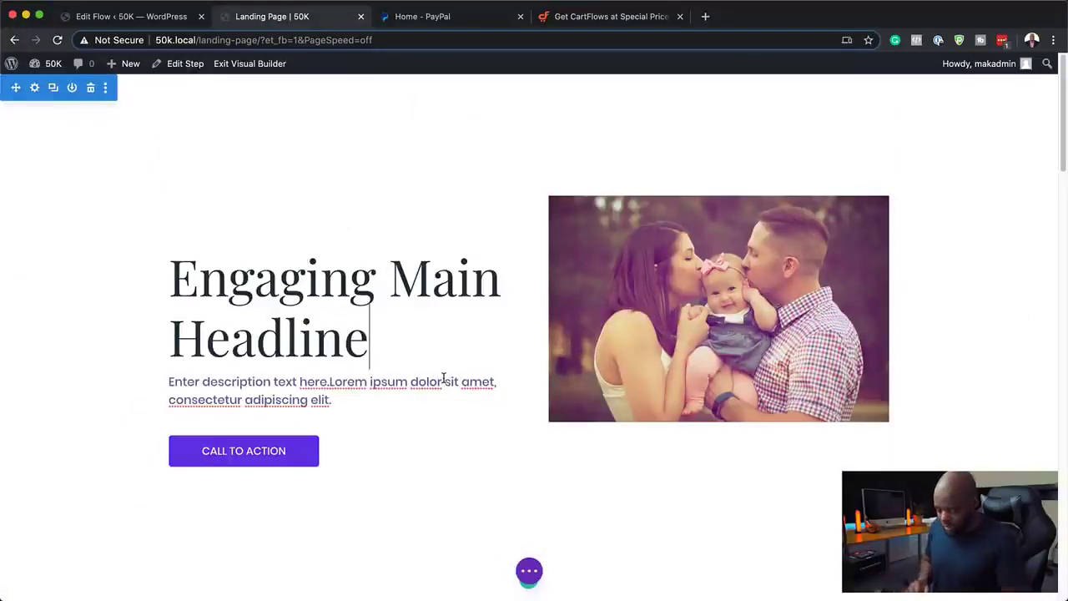
text($)
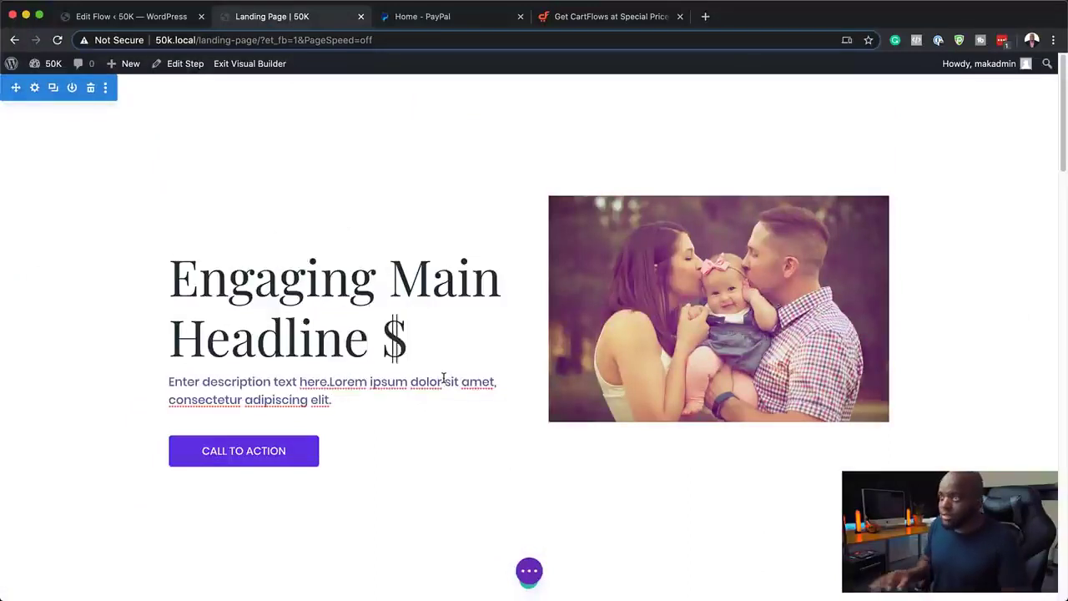
click(136, 16)
click(261, 23)
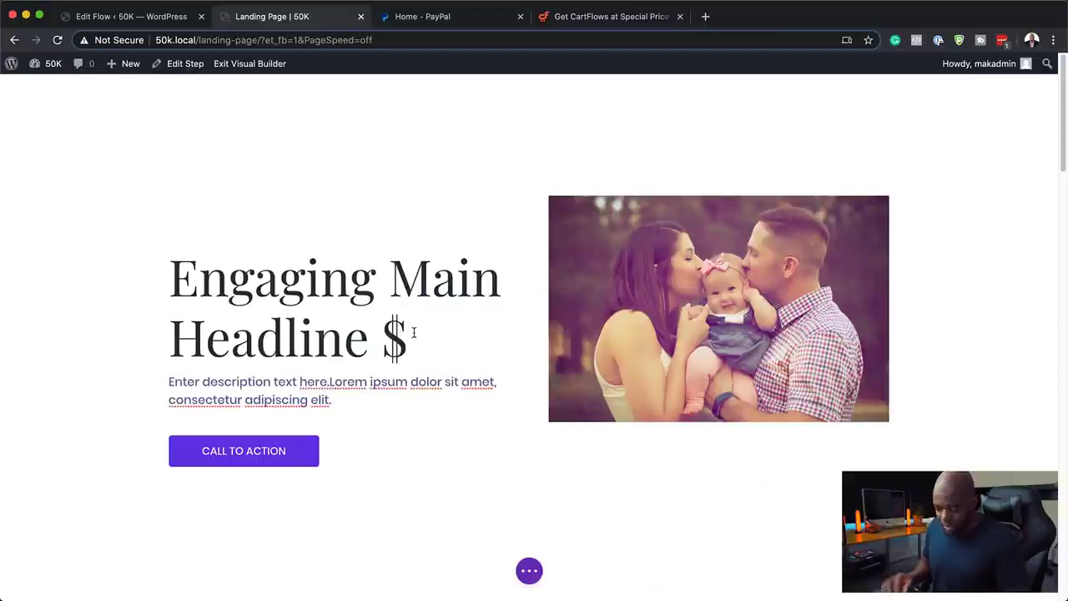
text(17)
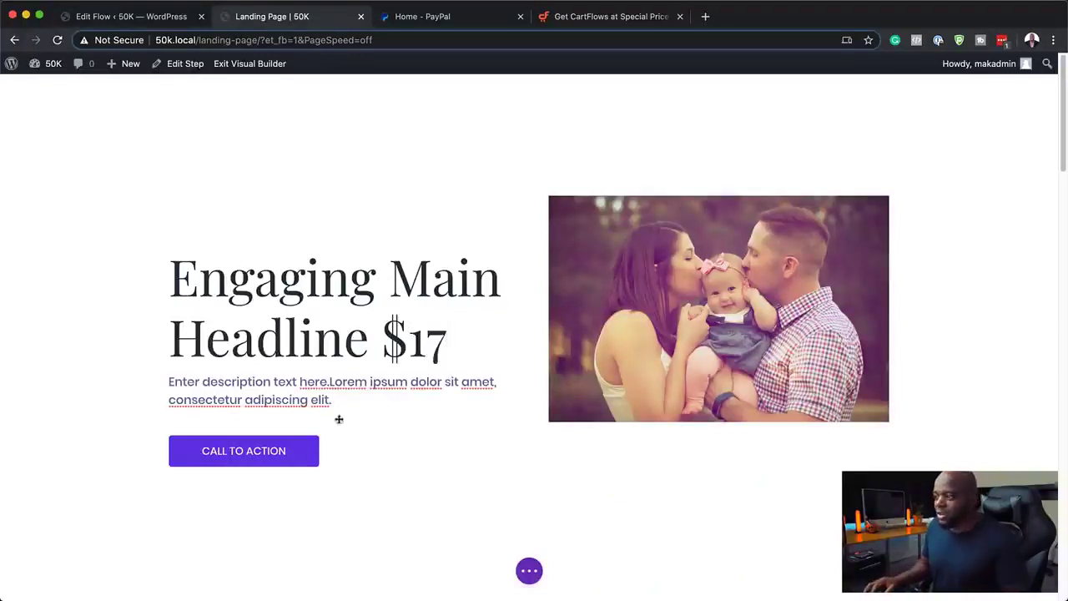
Change the text of the call-to-action button below the headline to "BUY NOW!", and save and exit the Visual Builder.
click(314, 445)
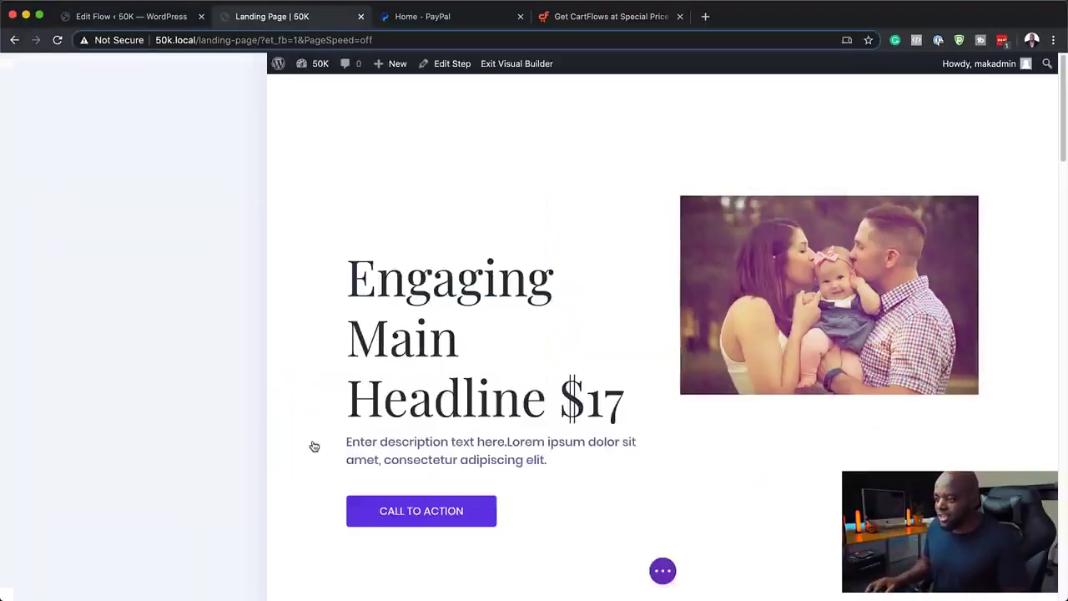
triple_click(100, 212)
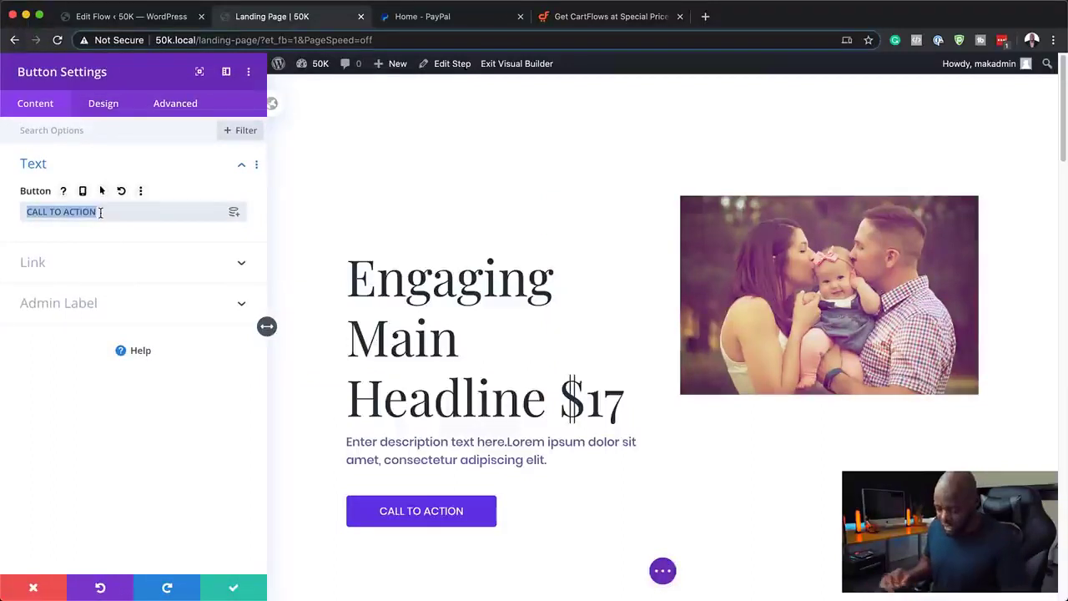
text(BUY )
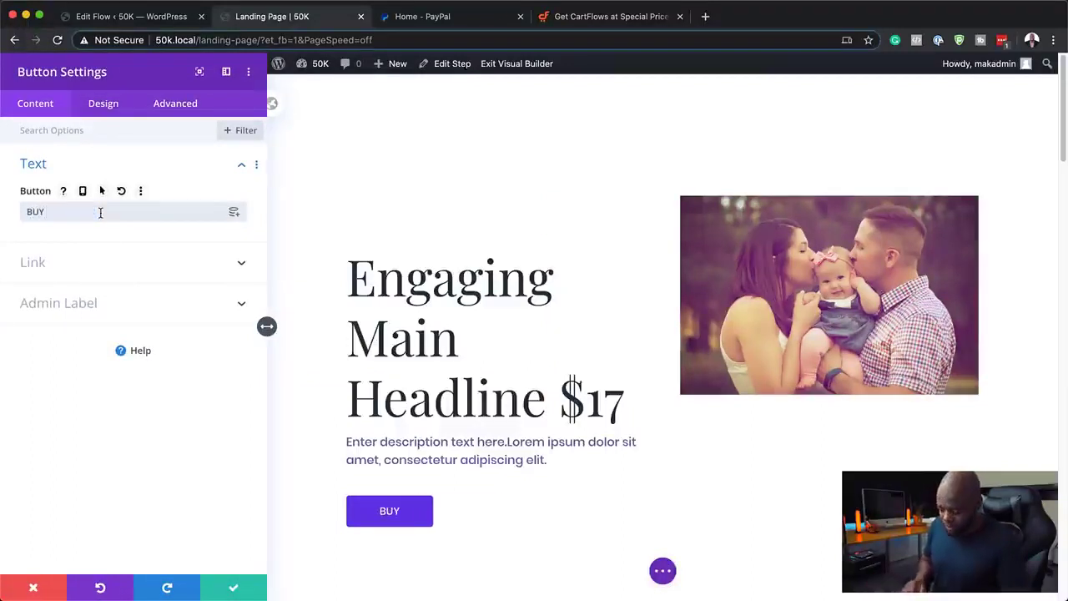
text(NOW)
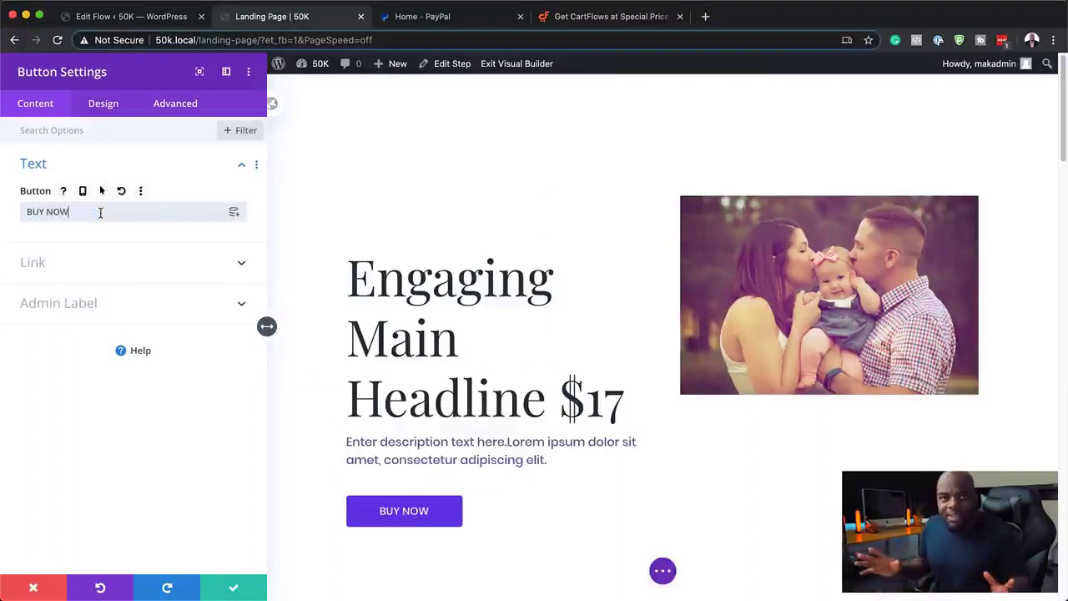
text(!)
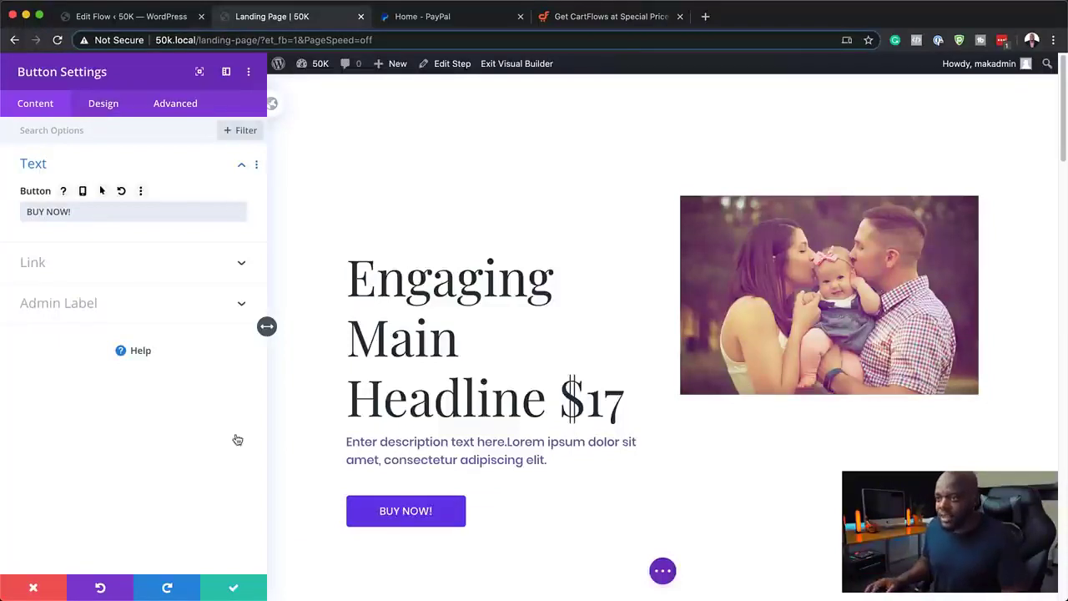
click(237, 586)
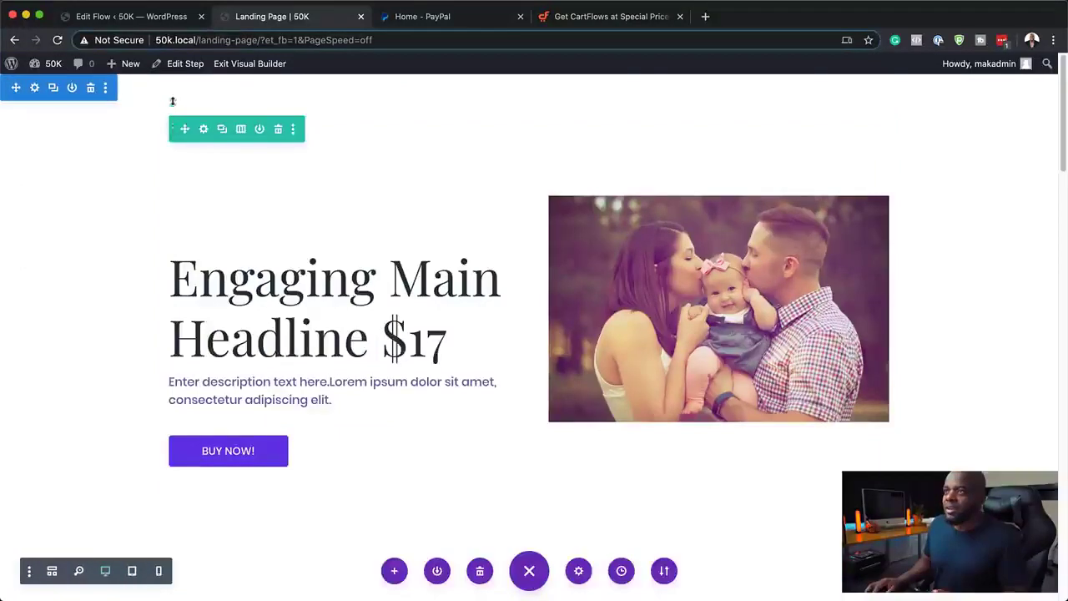
drag(184, 129, 237, 66)
click(237, 65)
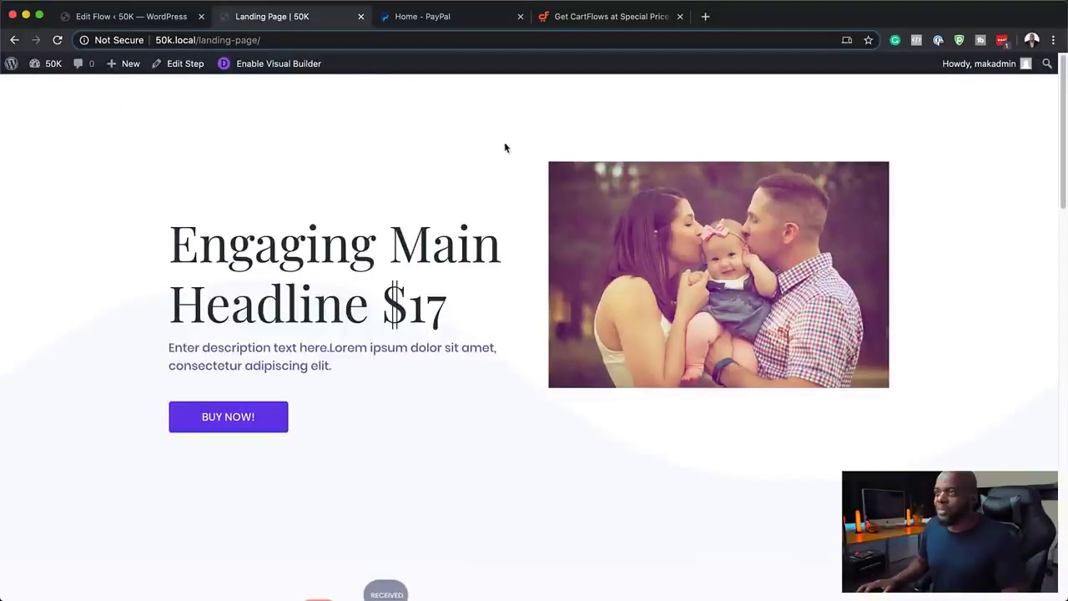
Return to the Consulting flow's browser tab and open the Checkout Page step for editing at its product selection settings.
click(161, 27)
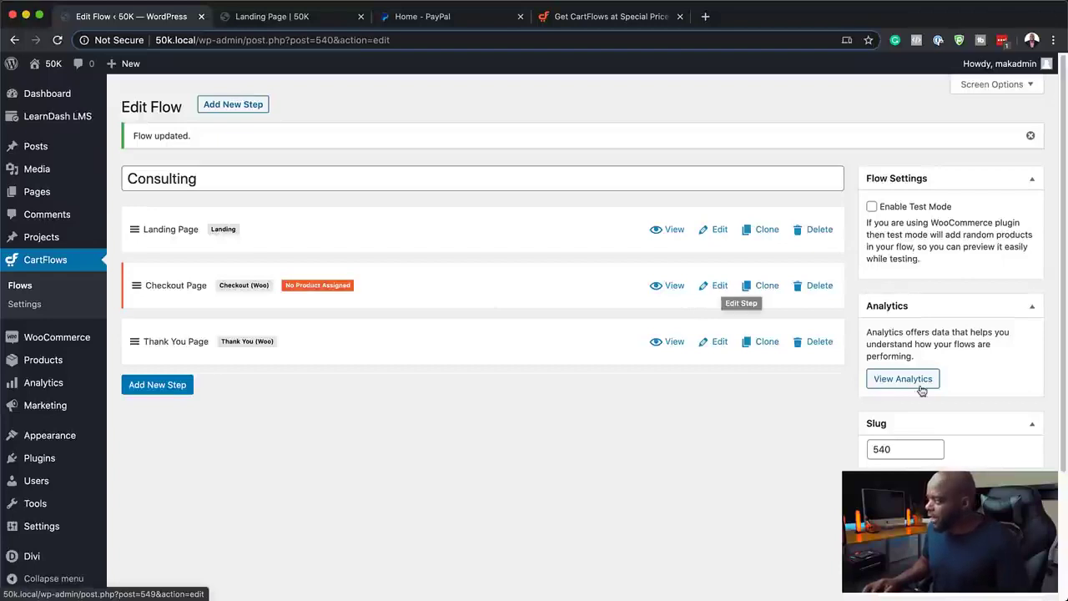
scroll(921, 389, down, 4)
click(1018, 450)
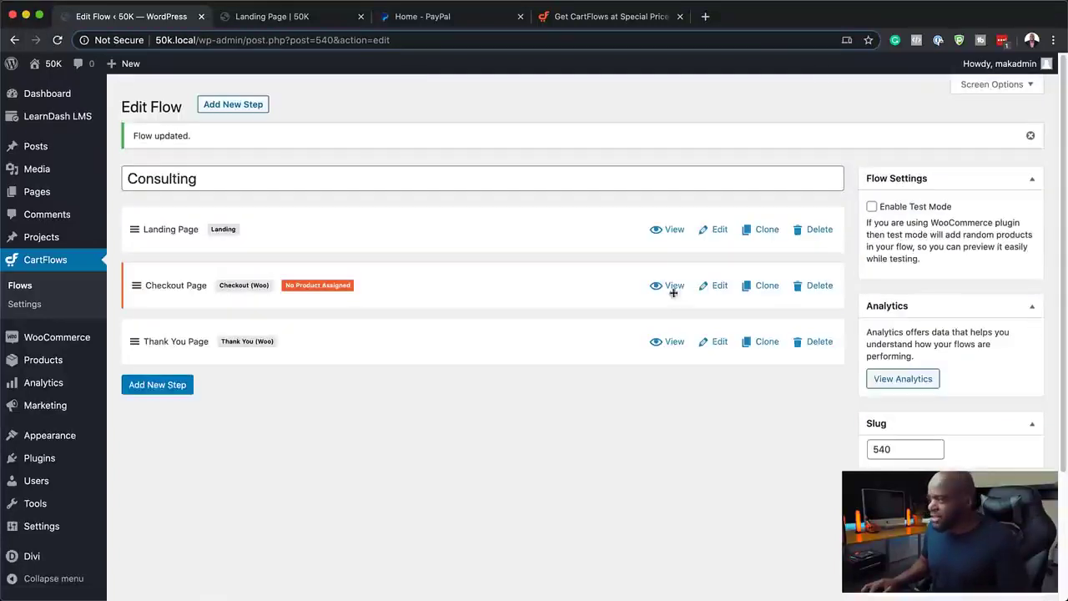
click(721, 290)
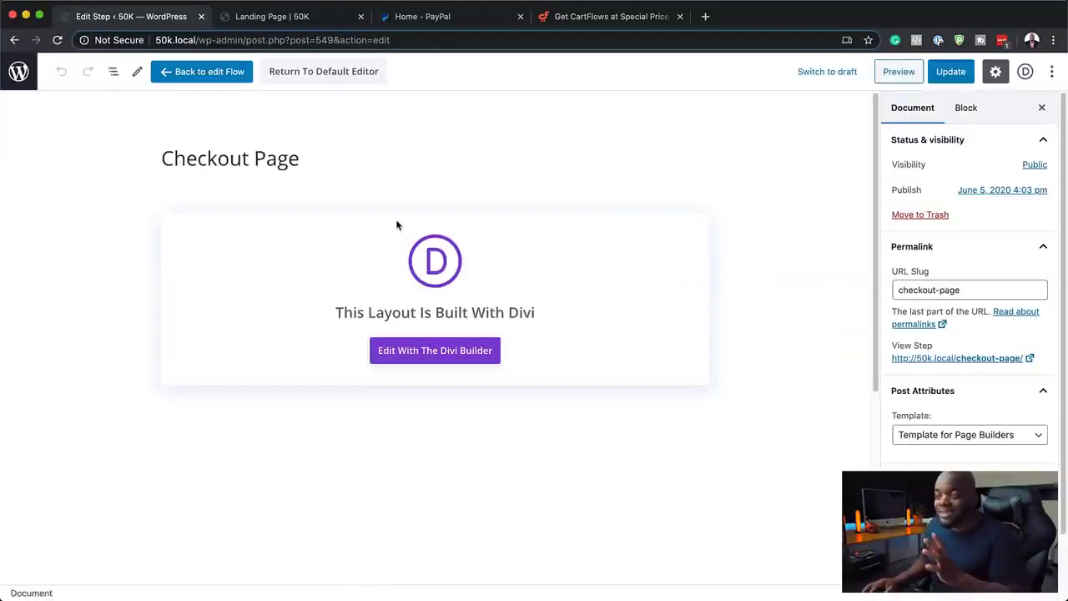
scroll(421, 282, down, 5)
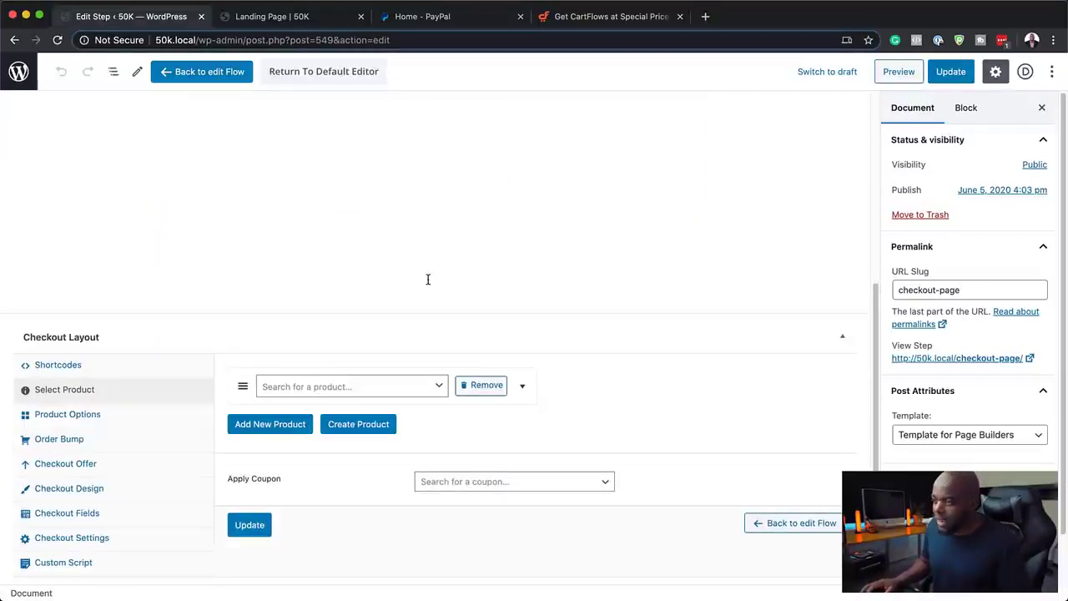
Assign "Product One" as the product sold in the checkout step.
click(318, 387)
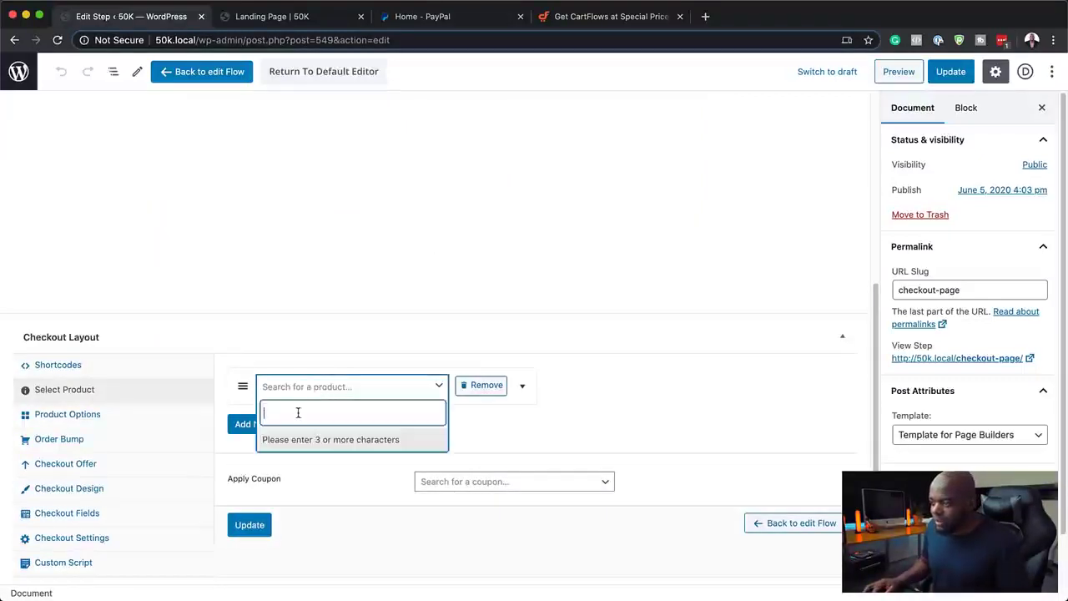
text(Pro)
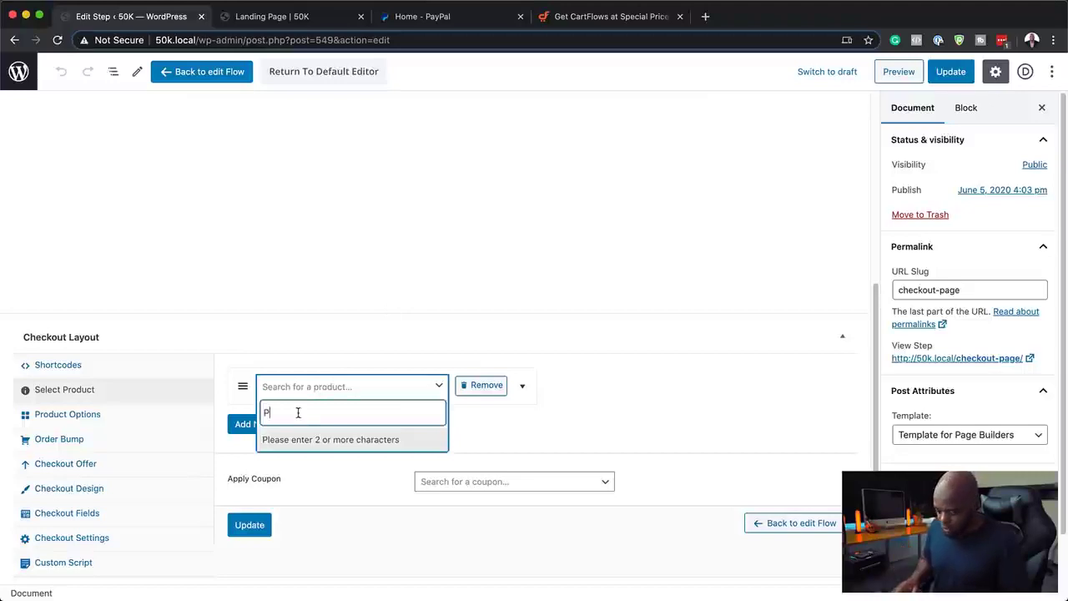
click(293, 443)
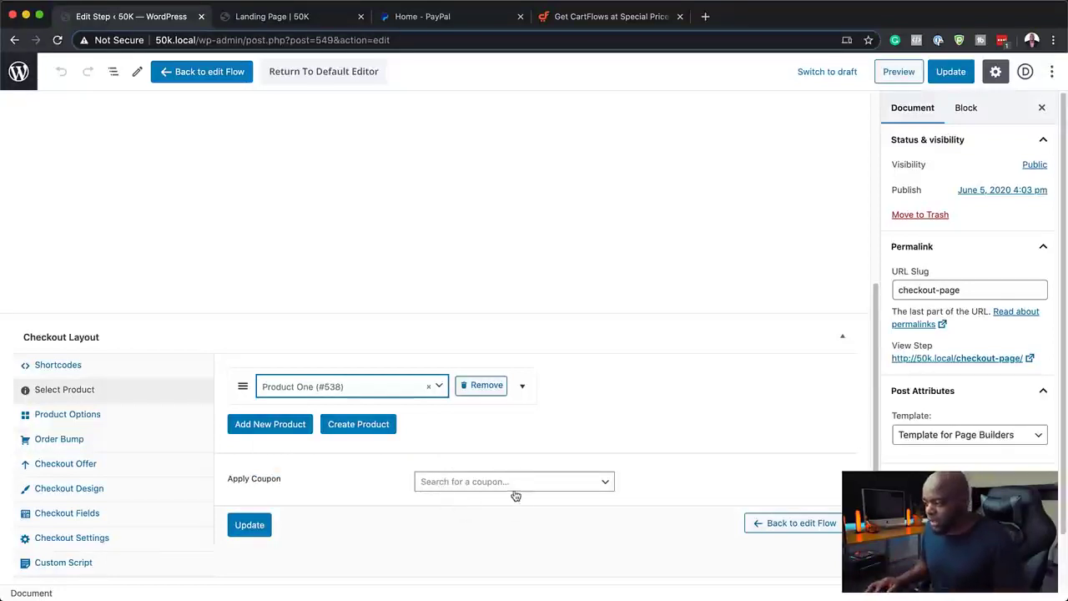
Enable the checkout offer for this step and choose "Another Product" as the offered product.
click(82, 470)
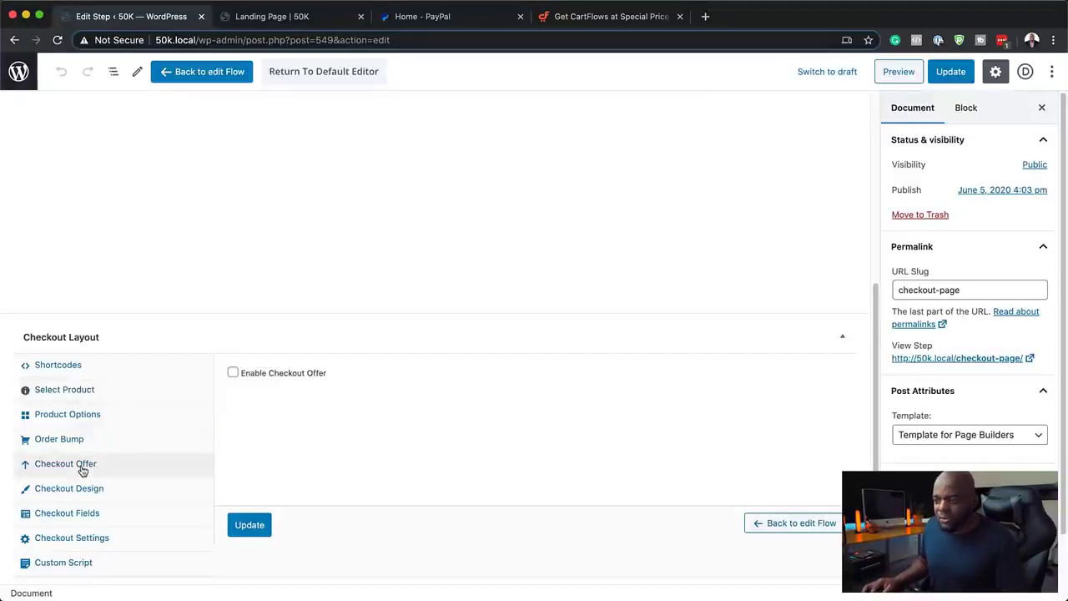
click(232, 373)
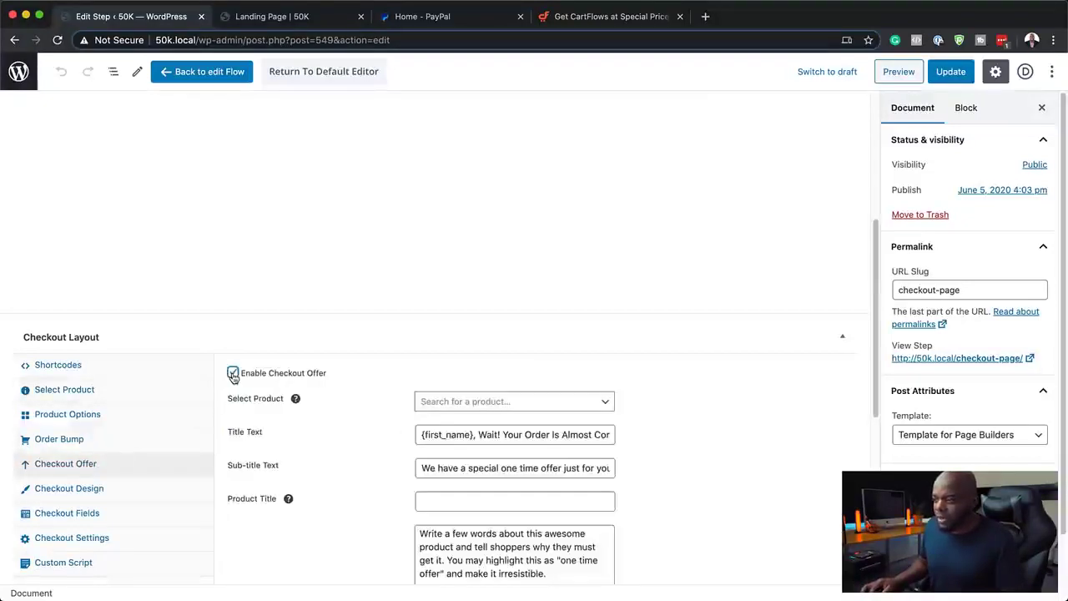
click(498, 403)
text(anoth)
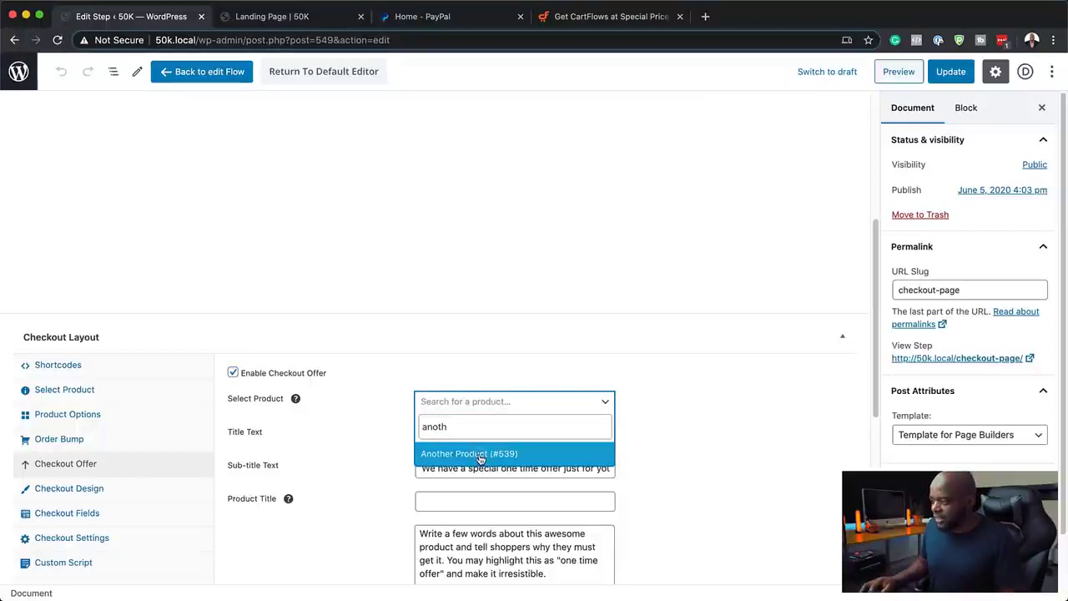
click(480, 453)
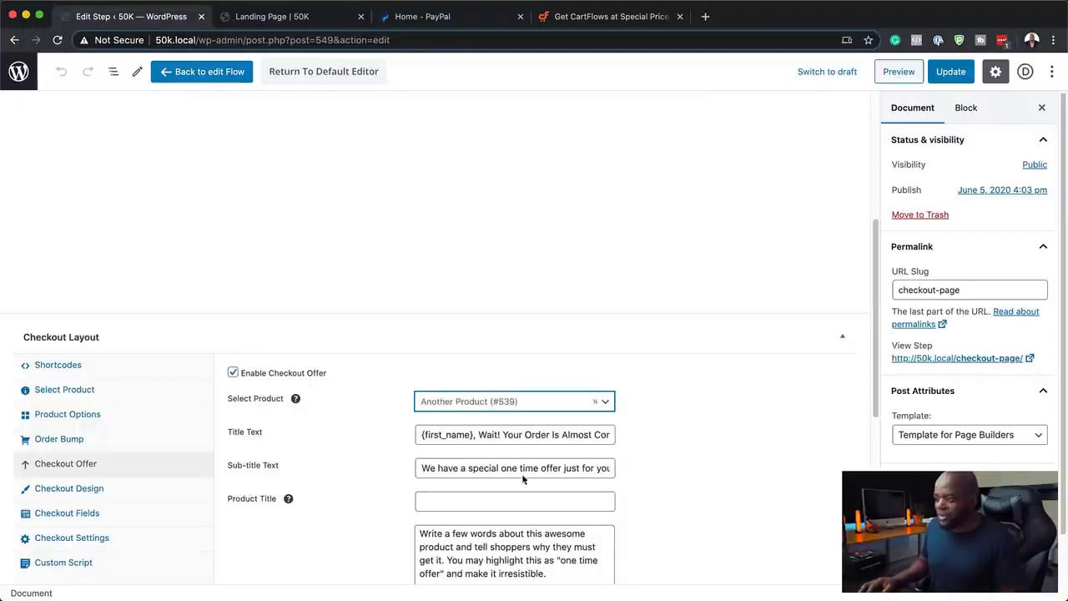
Set the checkout offer's product title to "Another Product" and update the step.
scroll(362, 513, down, 5)
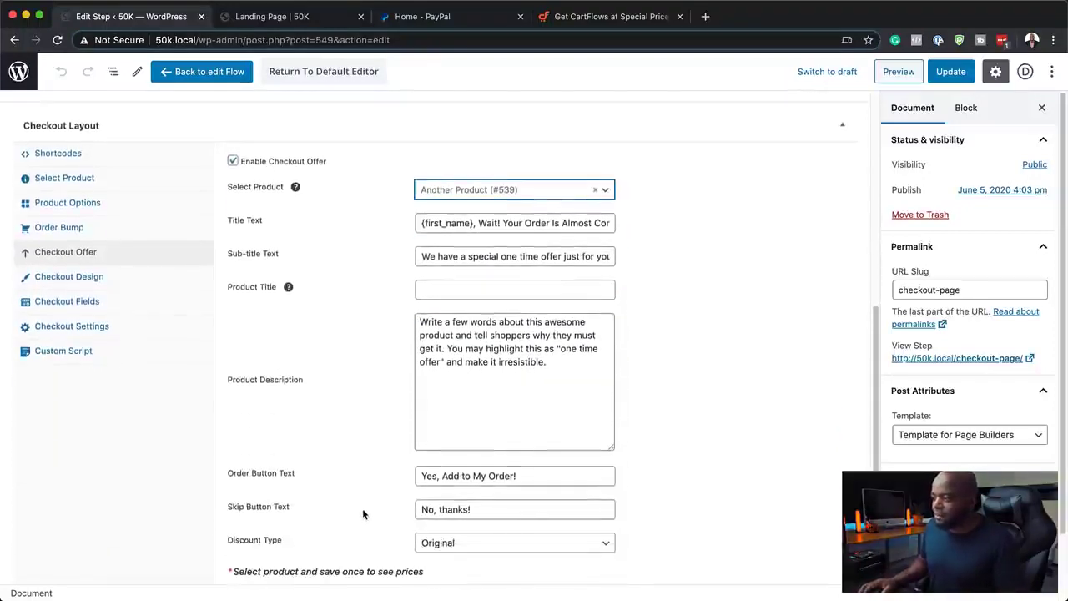
drag(547, 362, 417, 317)
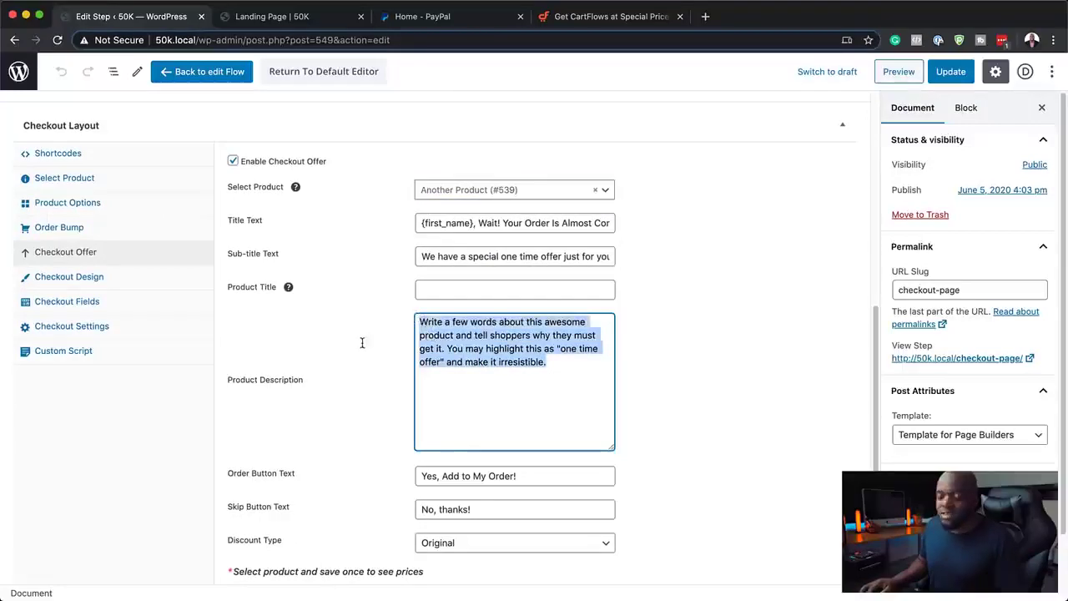
scroll(348, 388, up, 1)
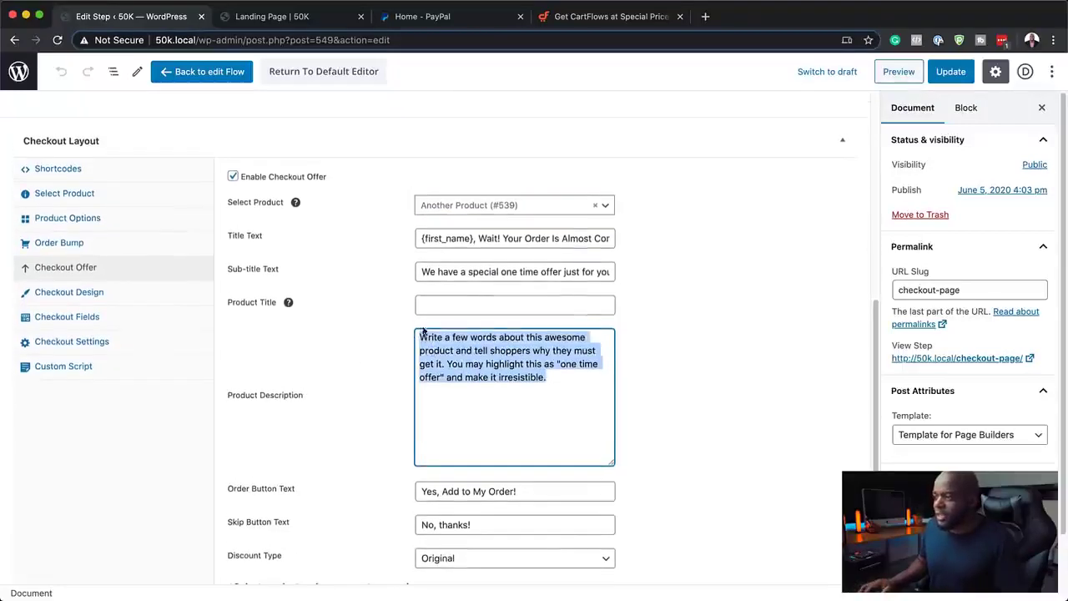
click(466, 304)
text(An)
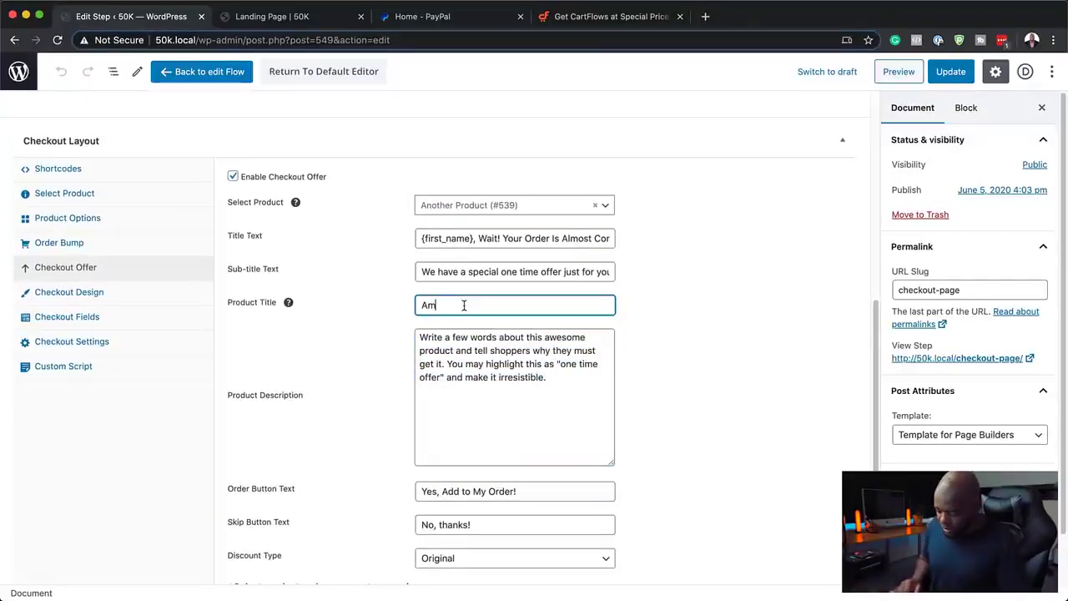
text(other Product)
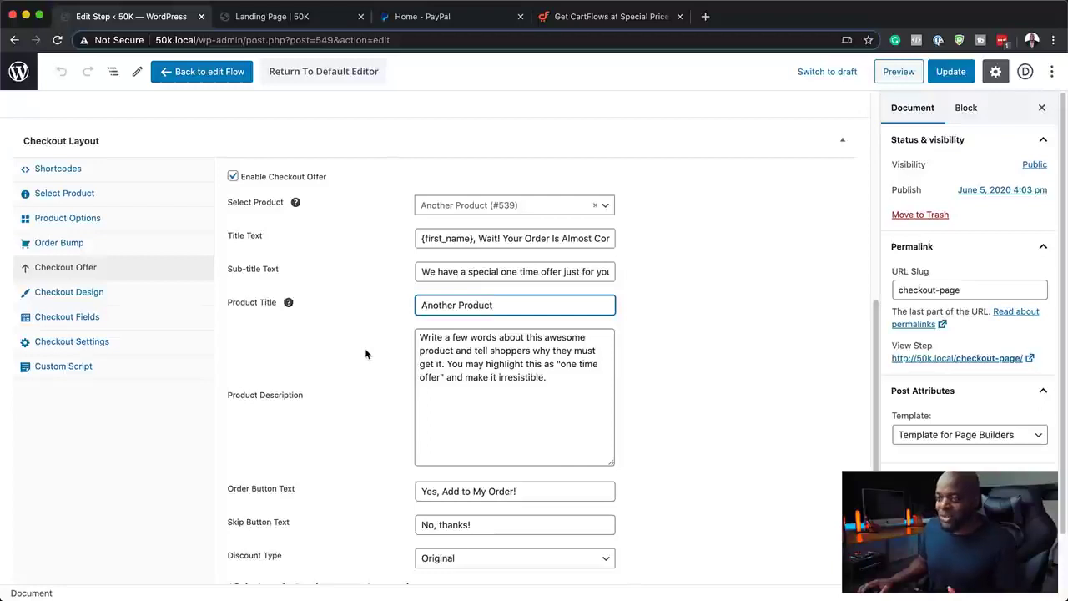
scroll(364, 354, down, 5)
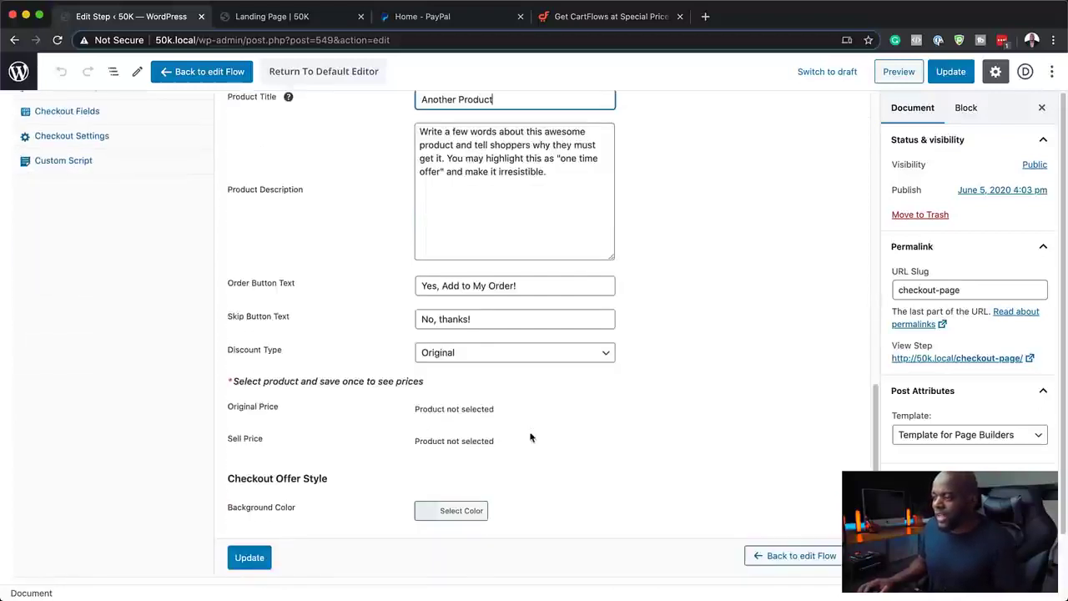
click(250, 552)
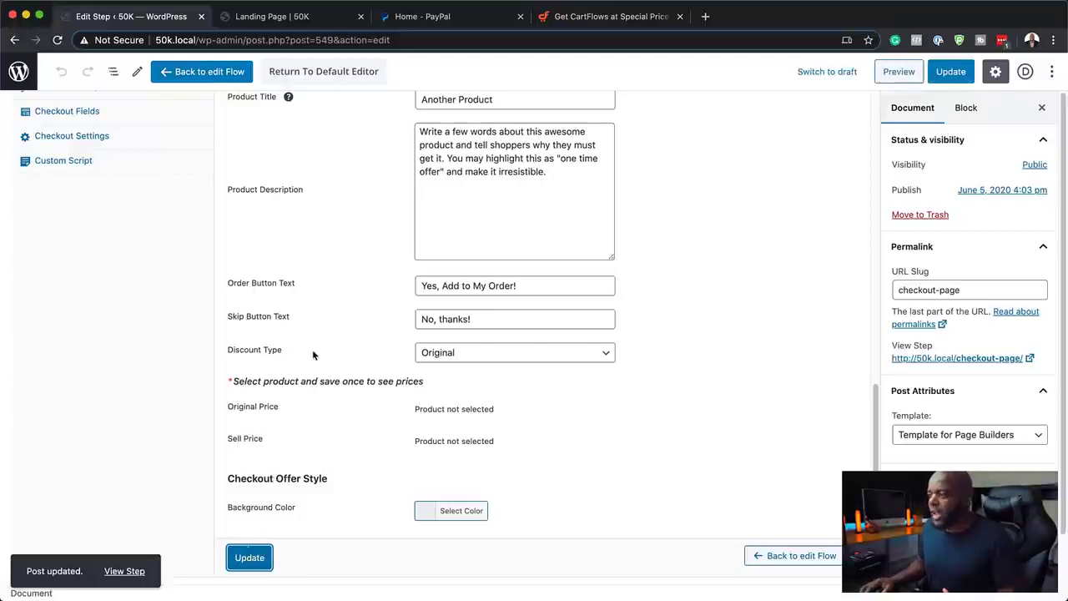
Review the checkout offer's texts, discount type, price fields and style settings.
scroll(361, 412, up, 4)
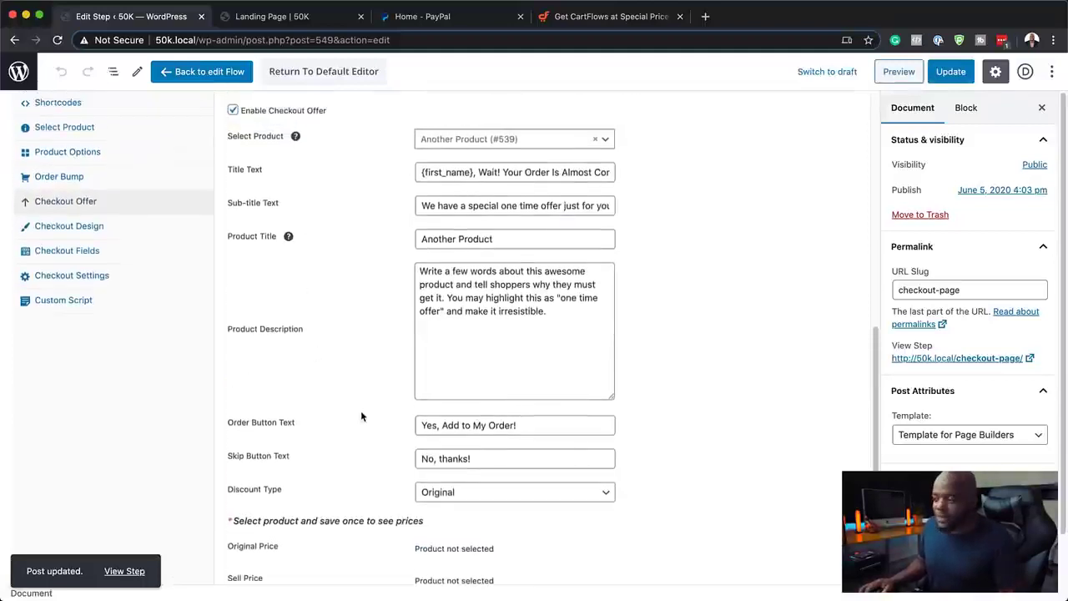
scroll(360, 412, down, 3)
scroll(361, 411, down, 1)
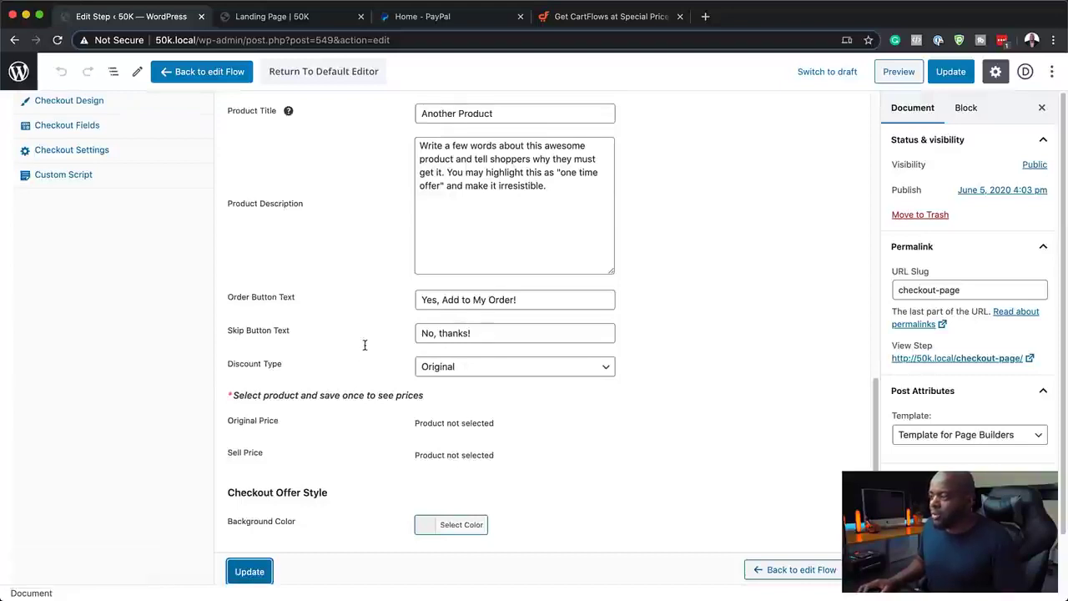
scroll(361, 346, up, 4)
scroll(358, 348, down, 4)
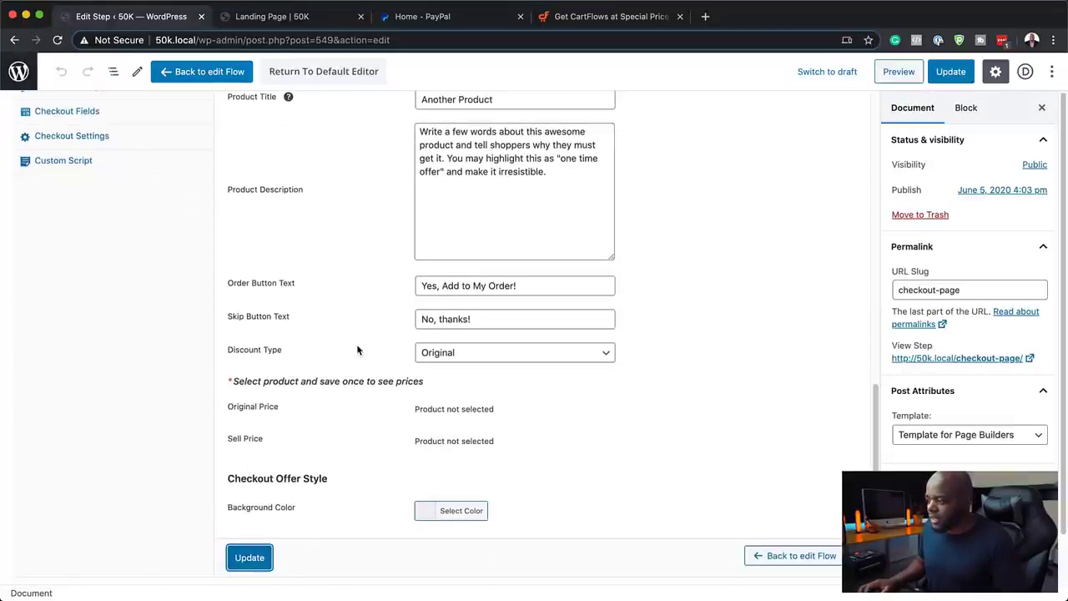
click(255, 410)
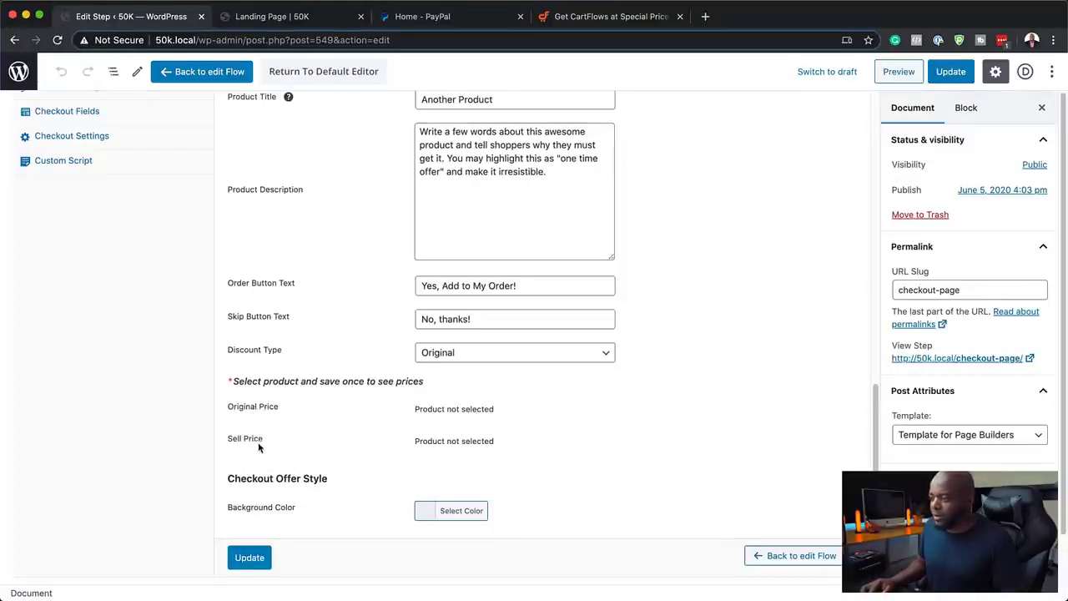
Update the checkout step and open its layout in the Divi Builder.
scroll(351, 451, up, 5)
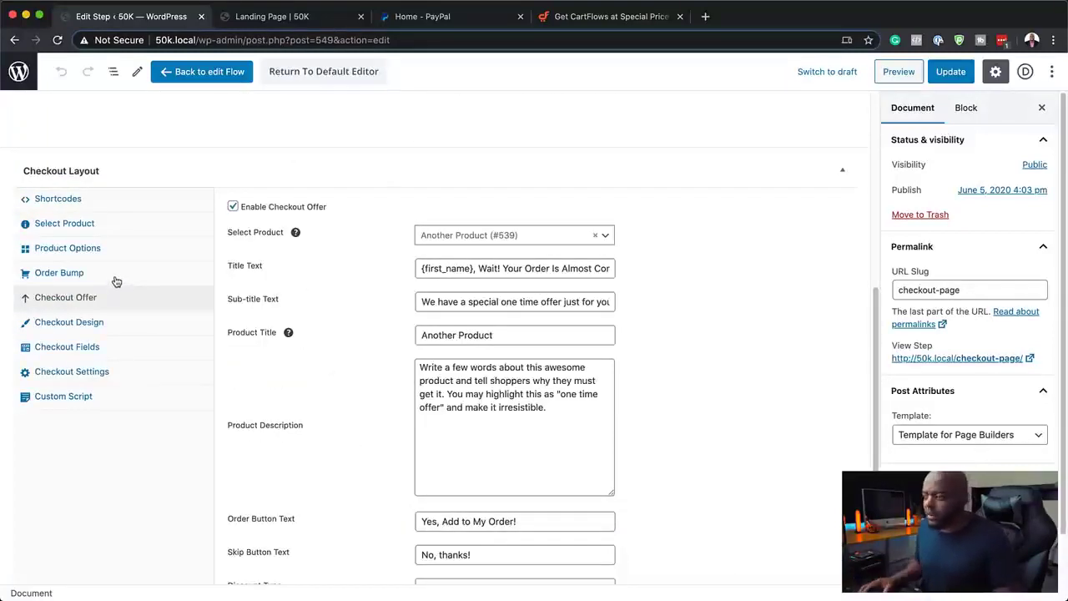
scroll(380, 325, up, 8)
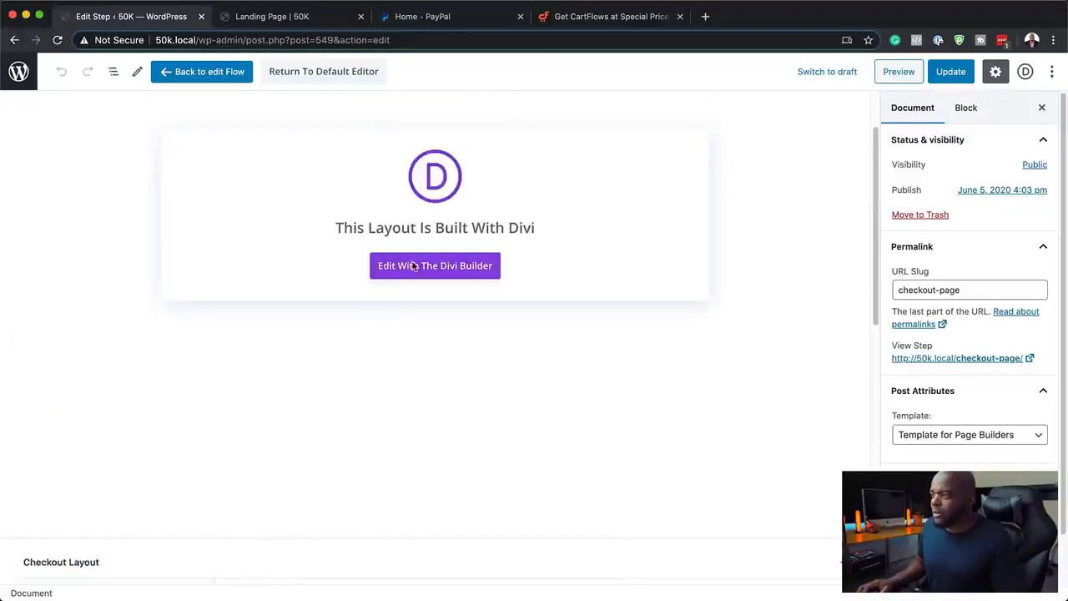
click(431, 270)
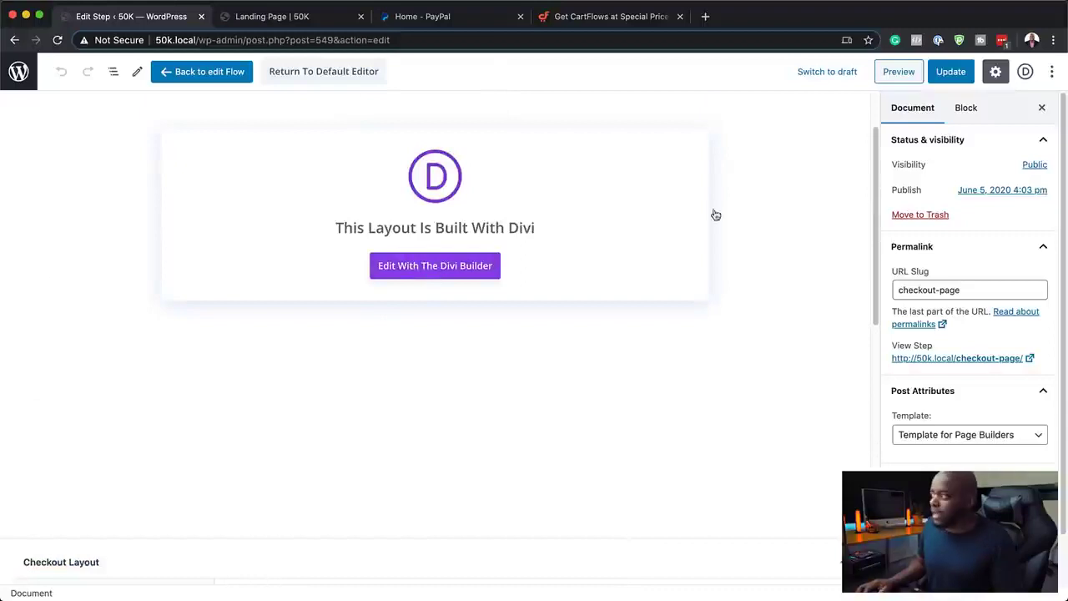
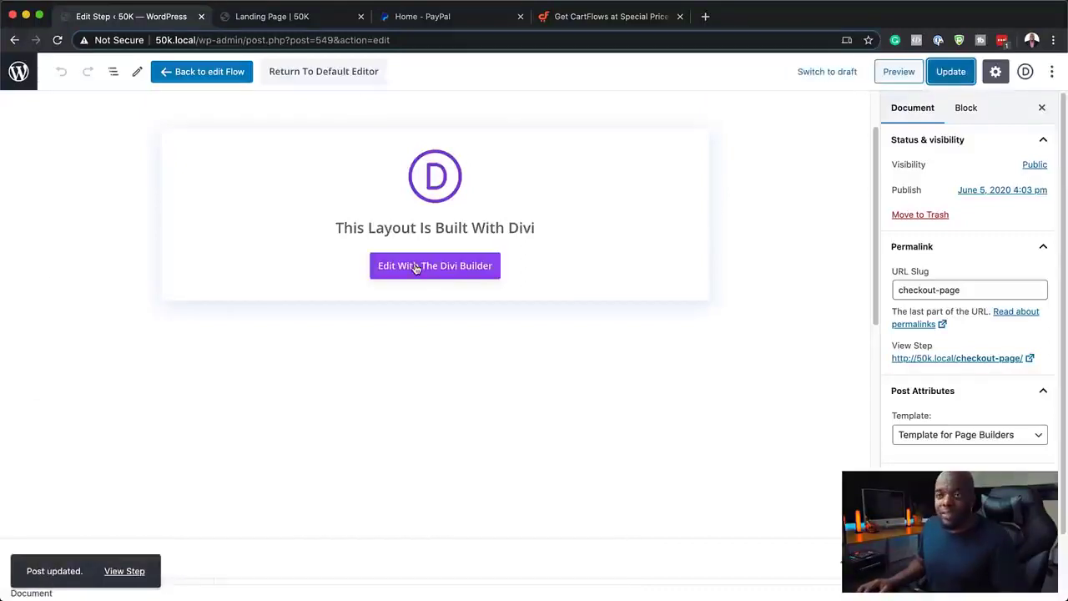
click(418, 267)
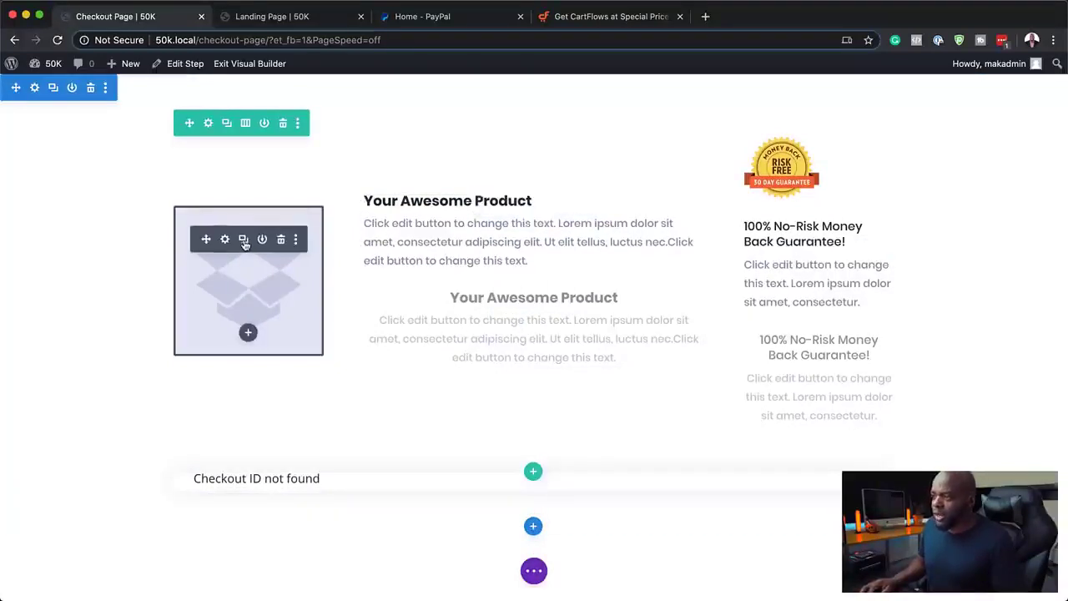
Replace the placeholder product image on the checkout page with the round portrait of the woman in a black hat from the media library.
click(224, 240)
click(158, 260)
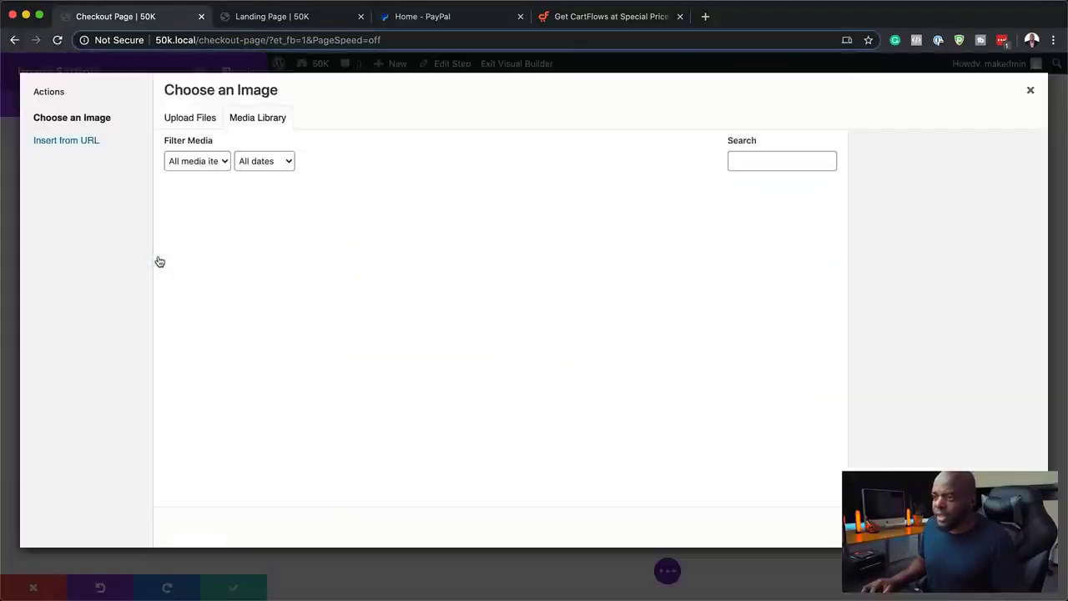
scroll(500, 416, down, 5)
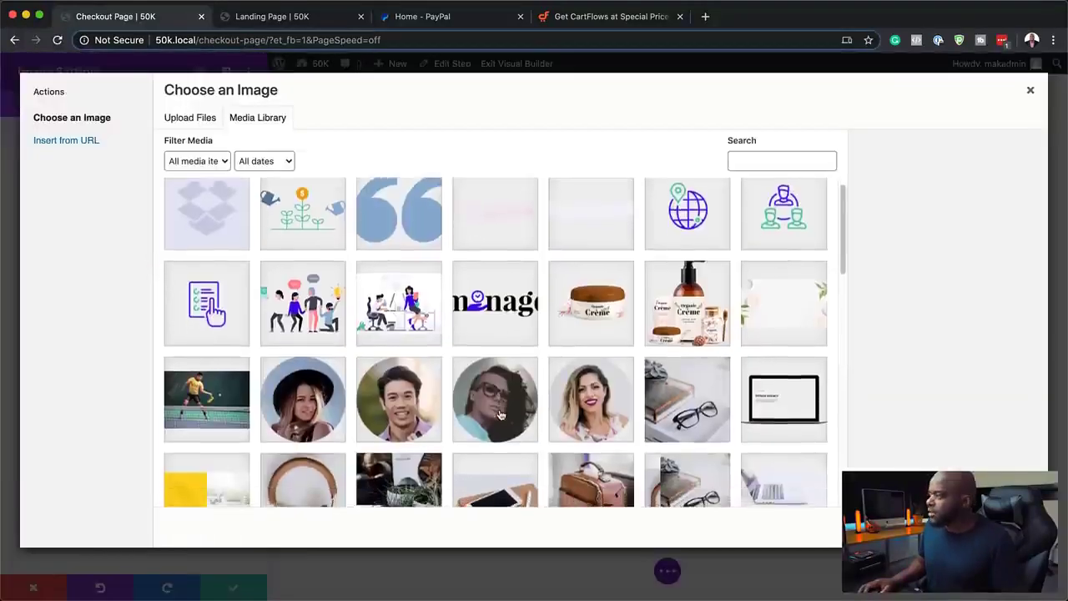
scroll(500, 416, down, 5)
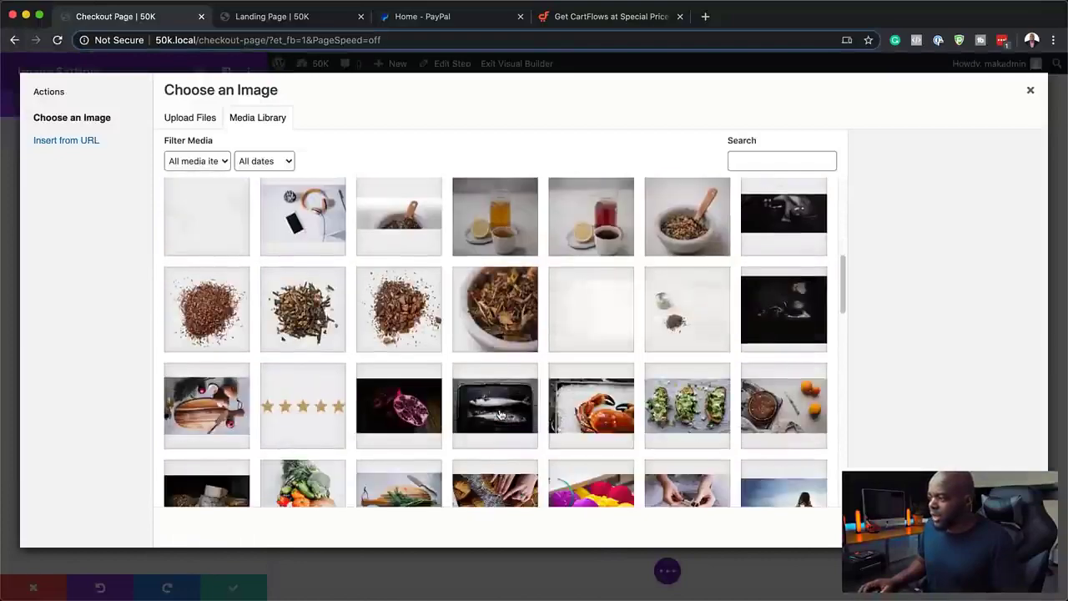
scroll(500, 416, up, 10)
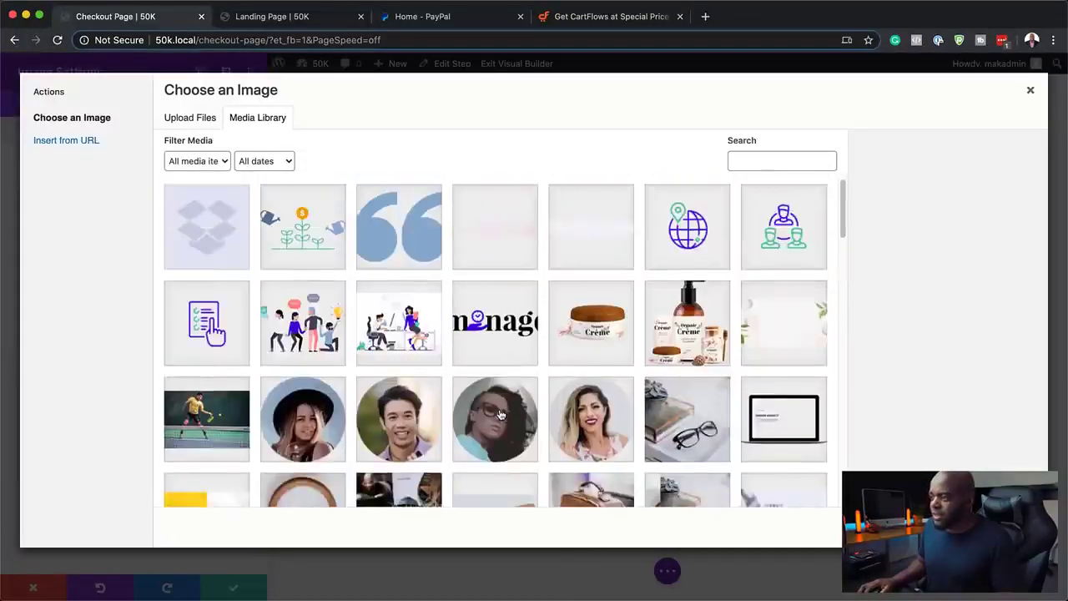
click(305, 444)
key(Return)
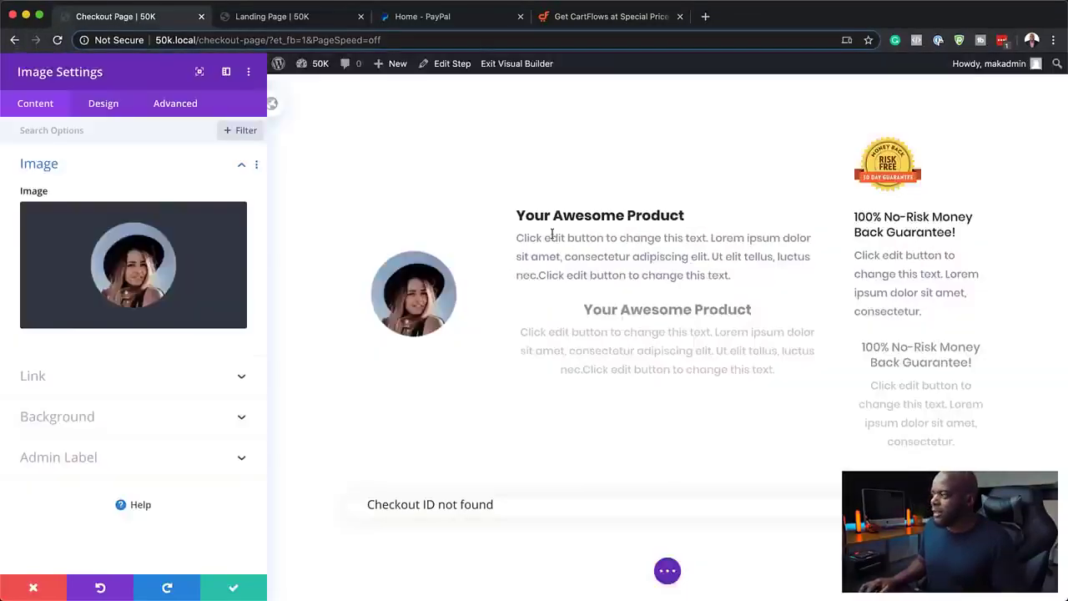
click(239, 588)
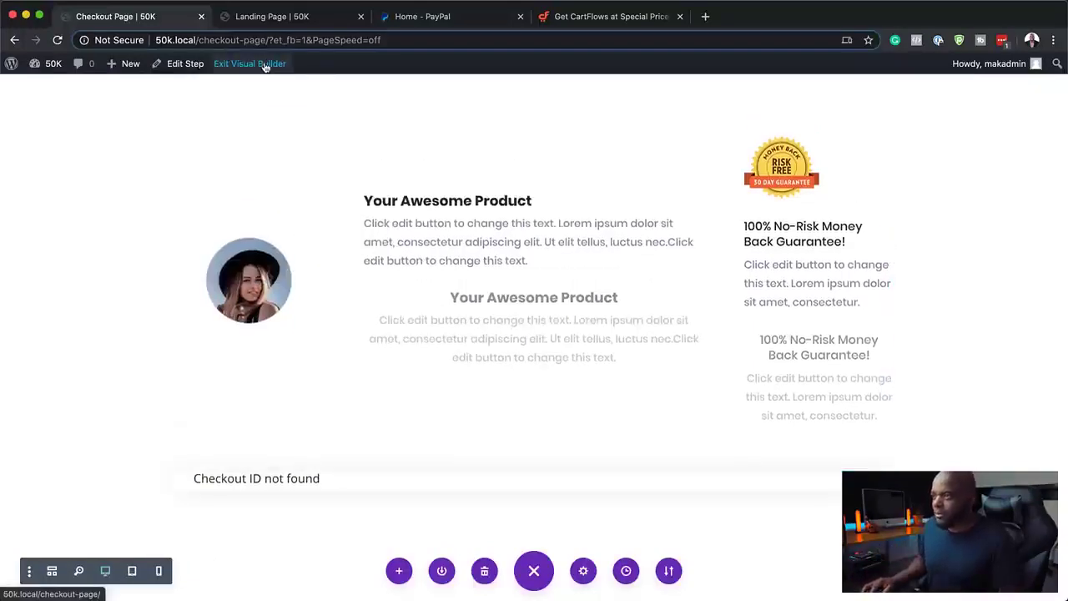
Exit the Visual Builder and examine the live checkout page's billing form, order summary and PayPal payment section.
click(265, 66)
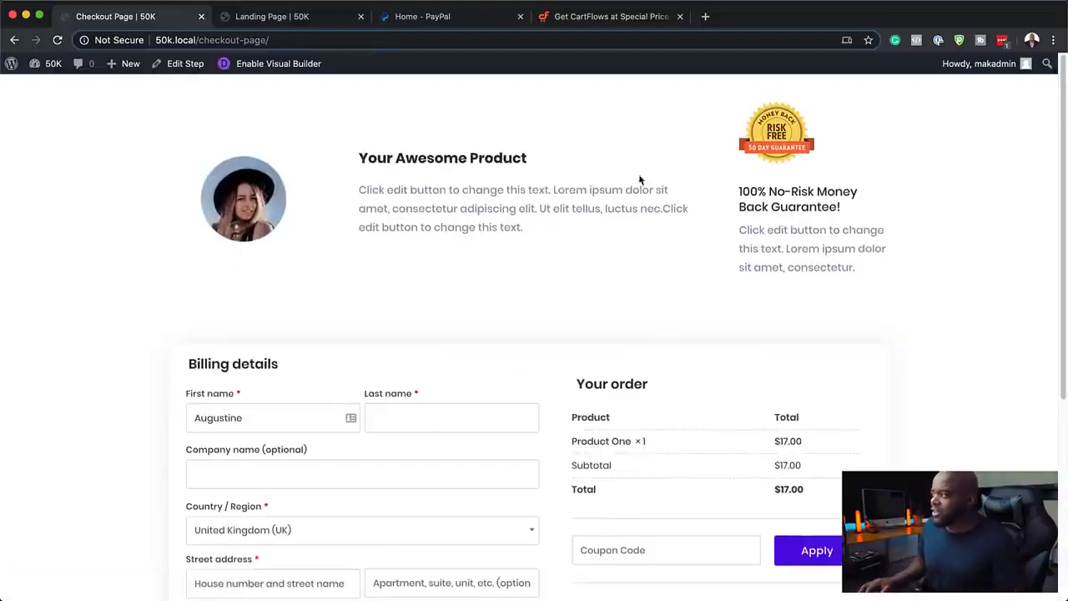
scroll(271, 310, down, 3)
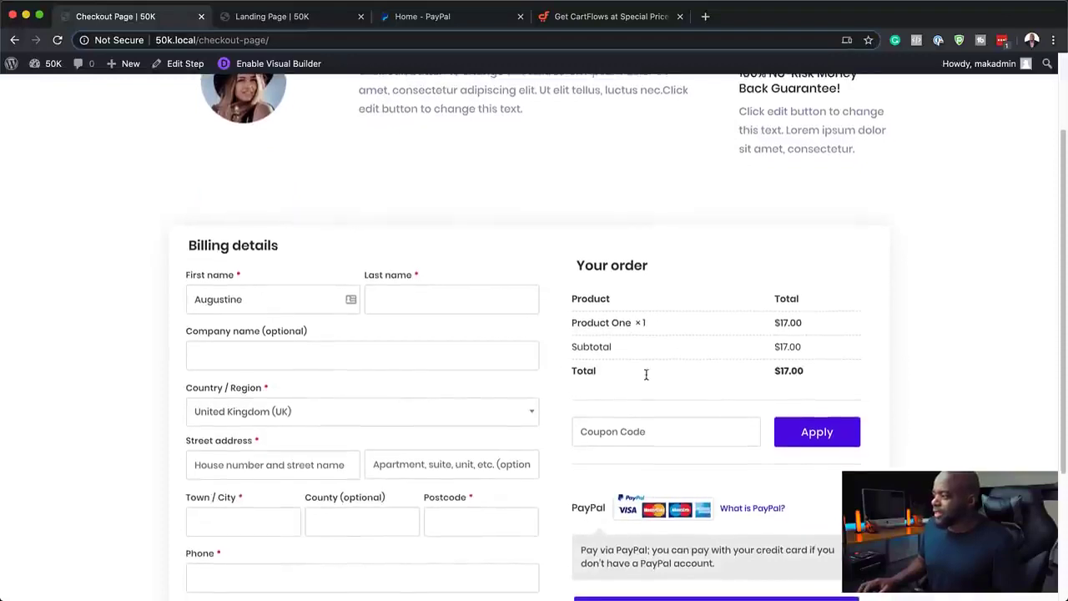
scroll(807, 470, down, 4)
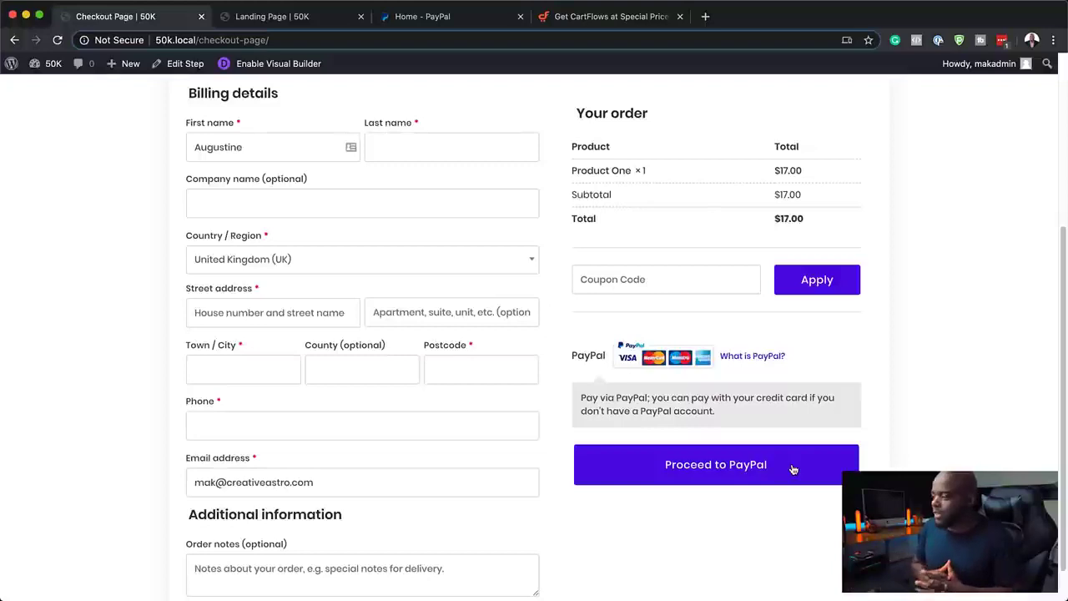
scroll(320, 427, down, 1)
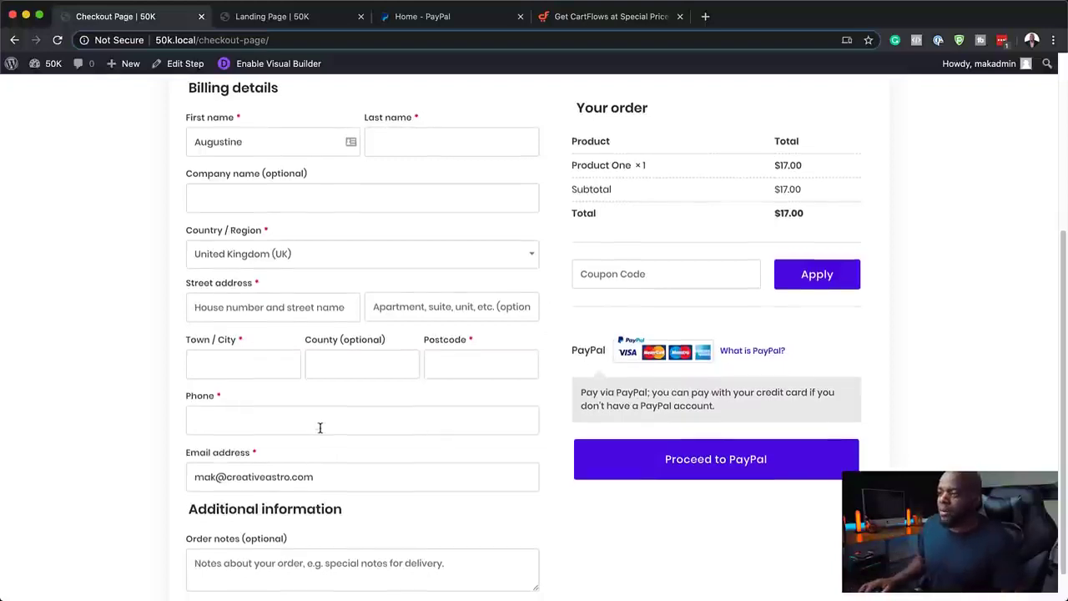
scroll(320, 427, up, 2)
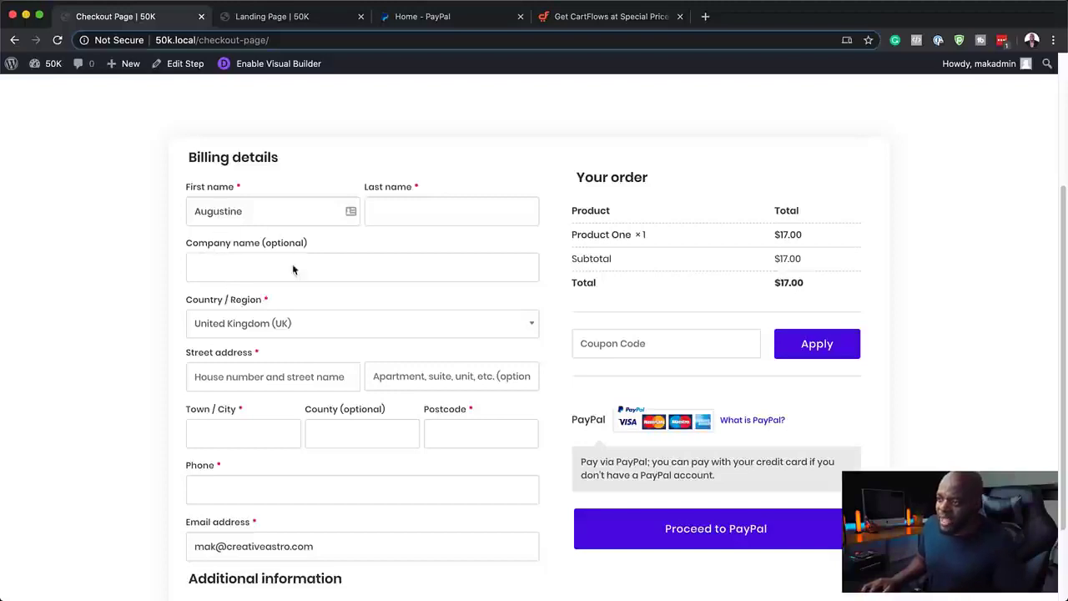
scroll(350, 447, down, 3)
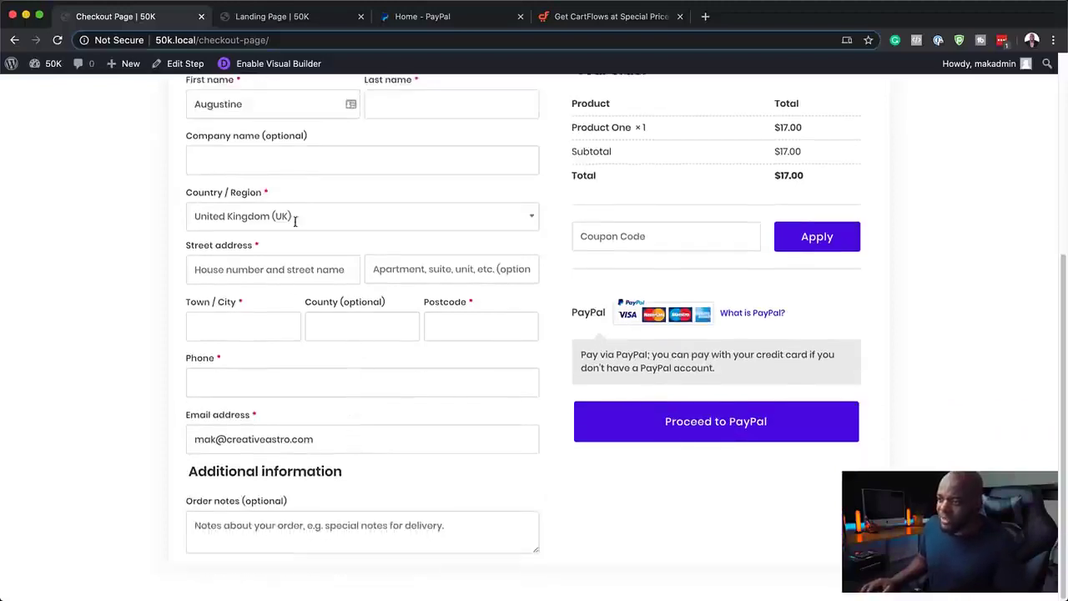
Return to the checkout step's editor and enable the Custom Field Editor in its Checkout Fields settings.
scroll(384, 526, up, 5)
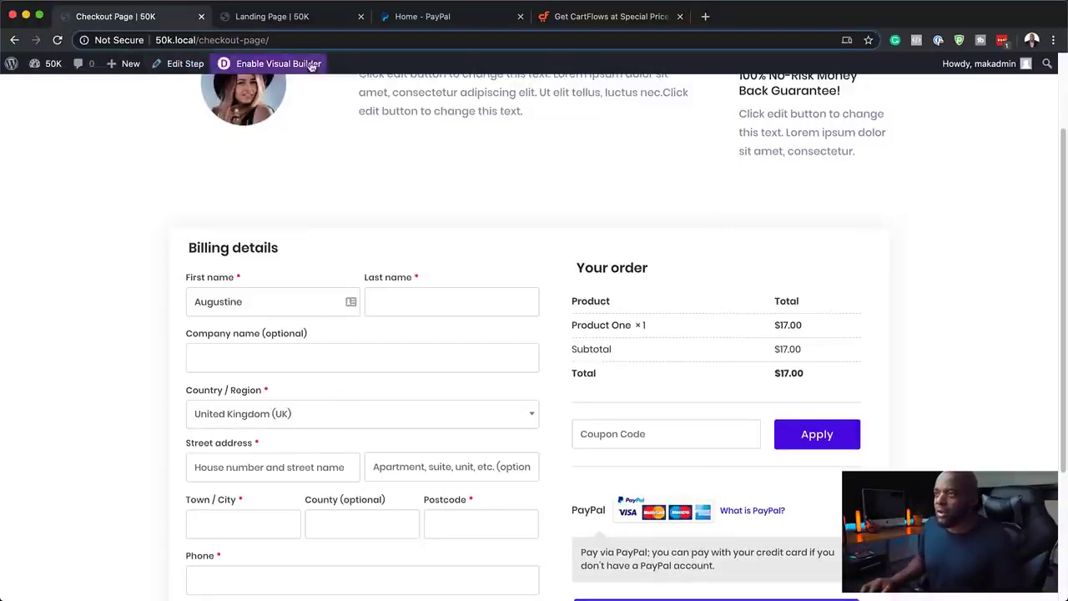
click(167, 66)
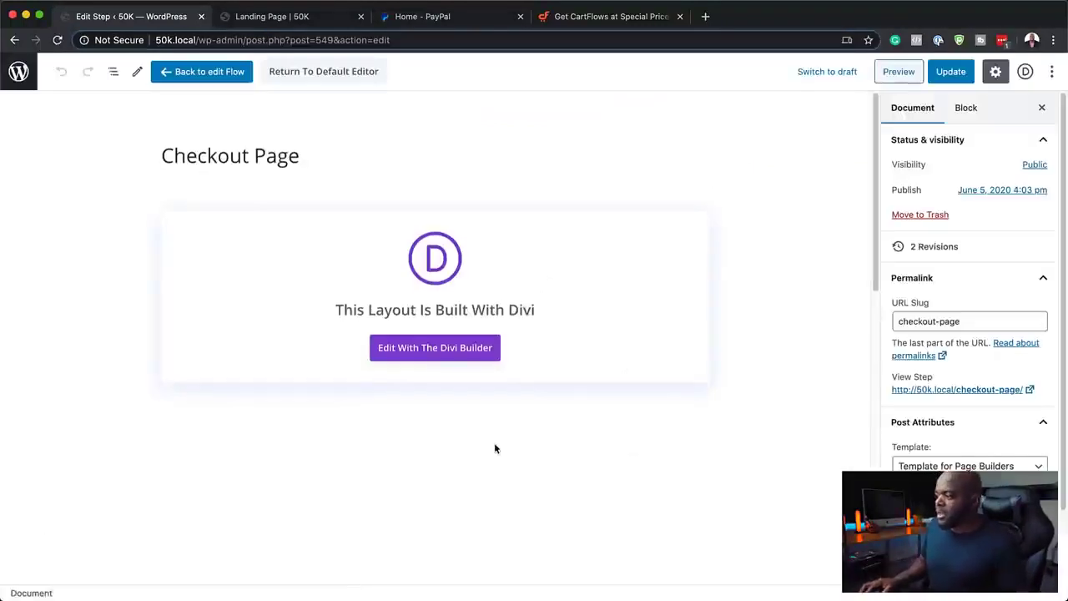
scroll(495, 442, down, 5)
scroll(495, 443, down, 2)
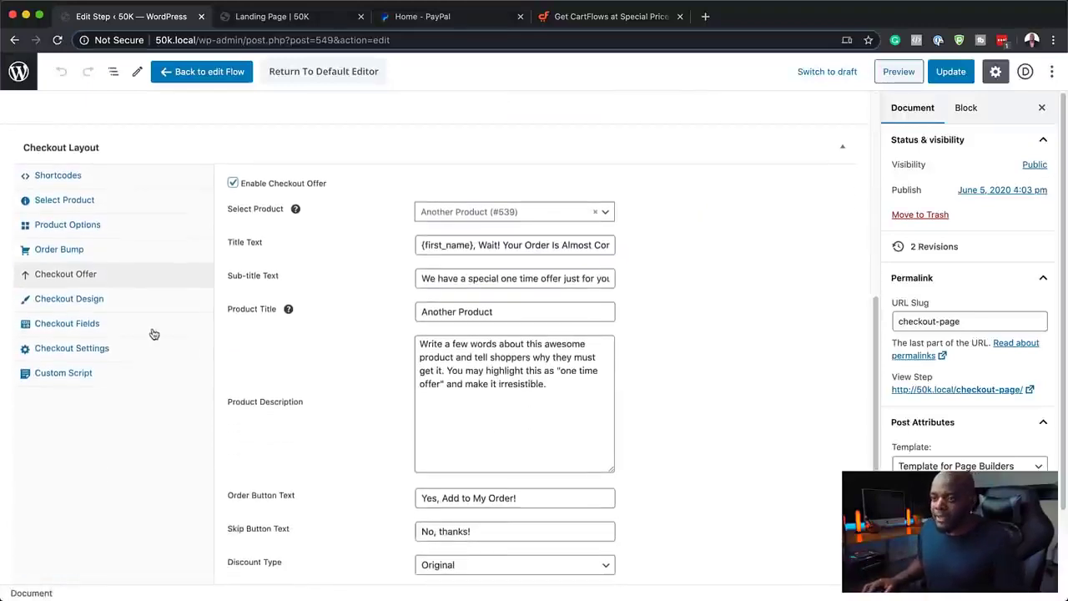
click(66, 324)
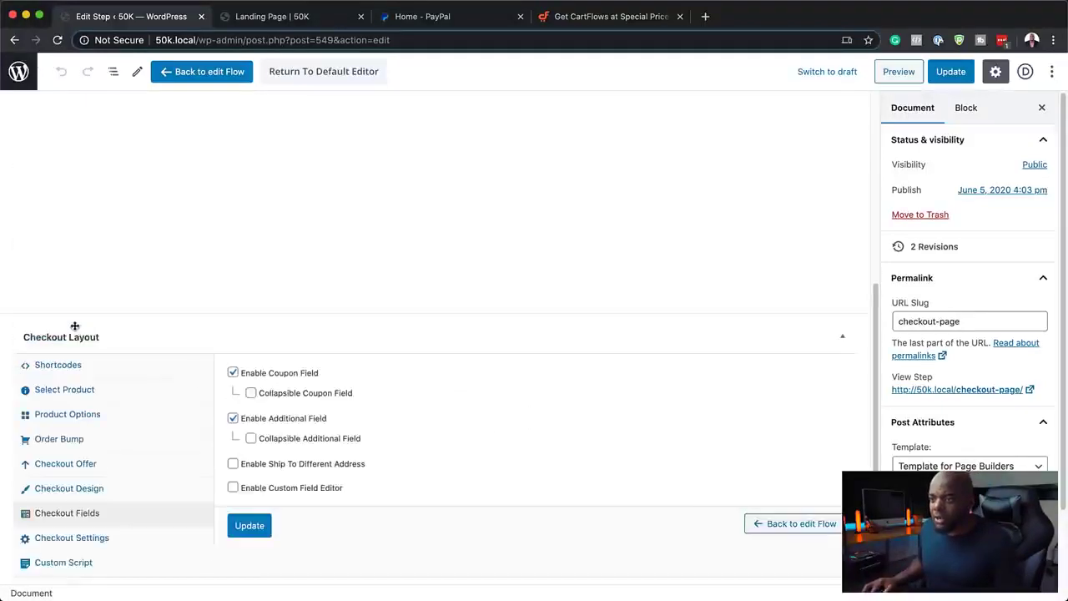
click(233, 488)
scroll(235, 490, down, 3)
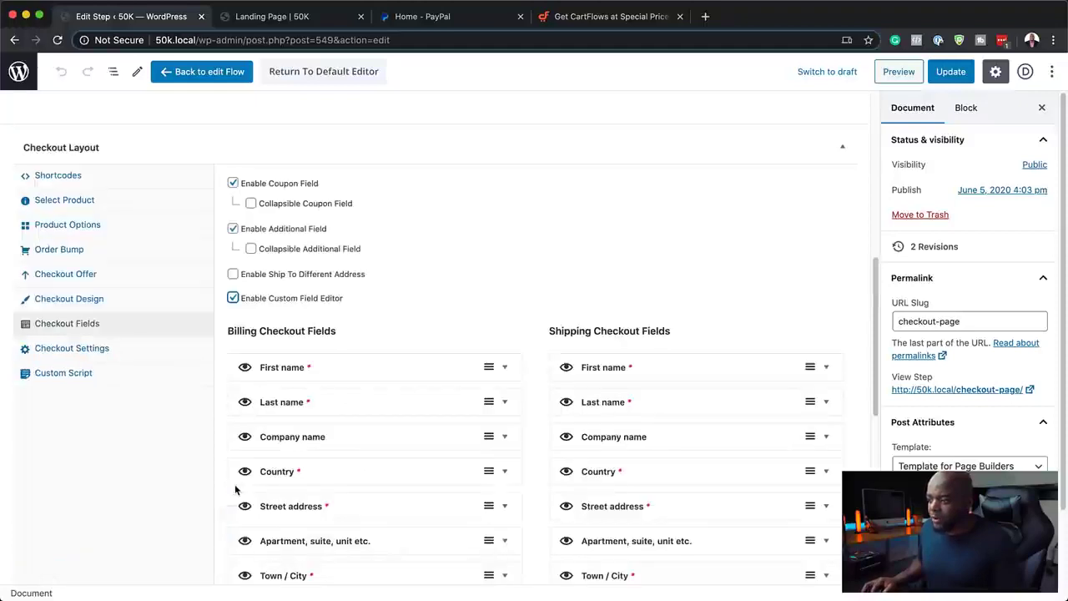
Hide the Company name, Country, Street address, Apartment, Town / City, State, ZIP and Phone fields from the billing checkout fields.
scroll(398, 377, down, 4)
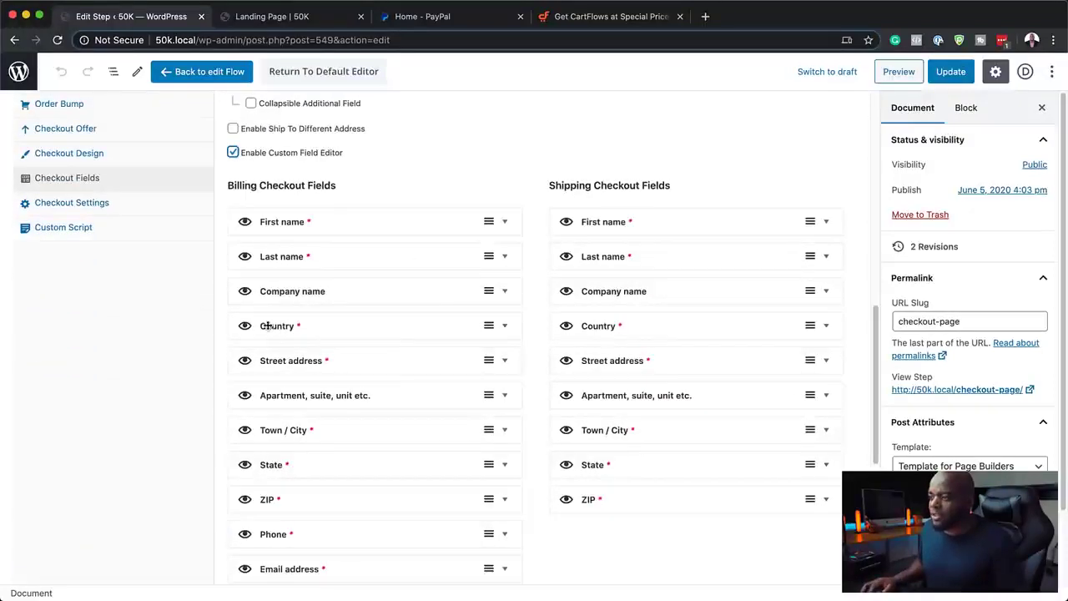
drag(245, 327, 246, 331)
click(244, 293)
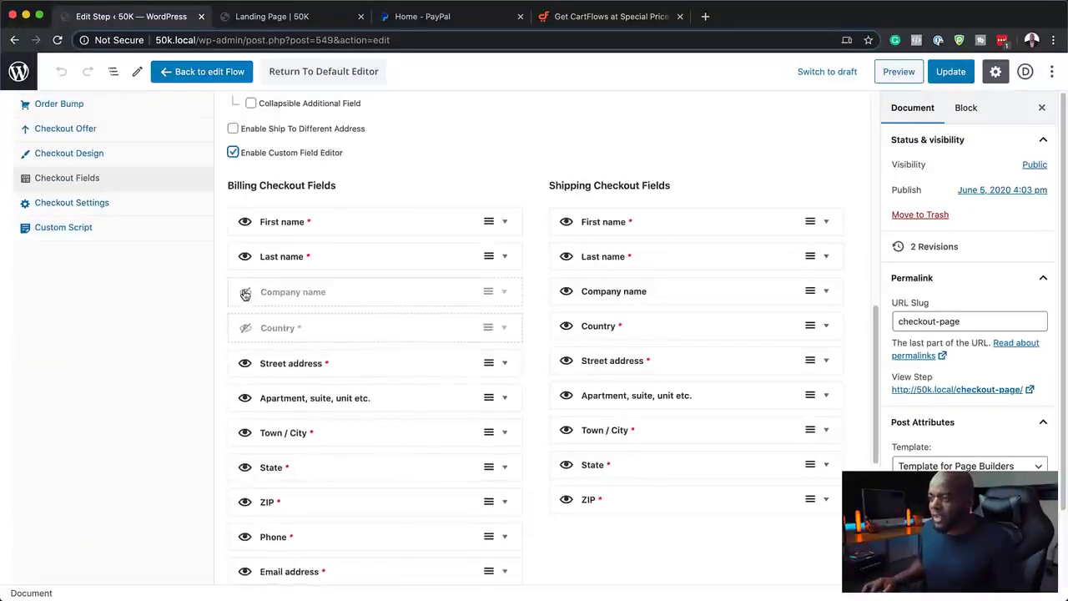
click(244, 365)
click(245, 401)
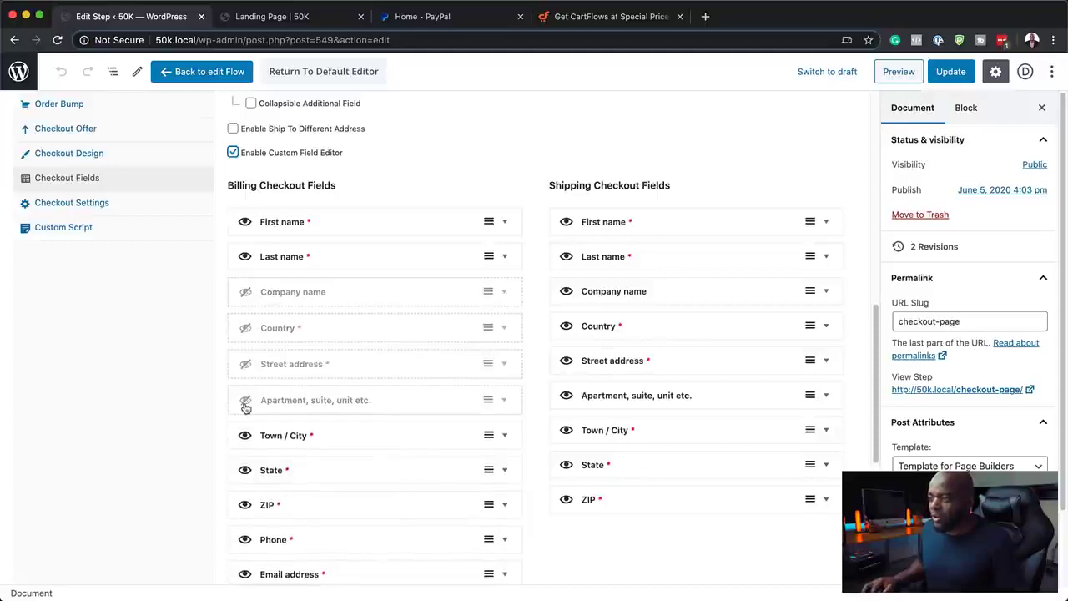
click(244, 436)
click(244, 472)
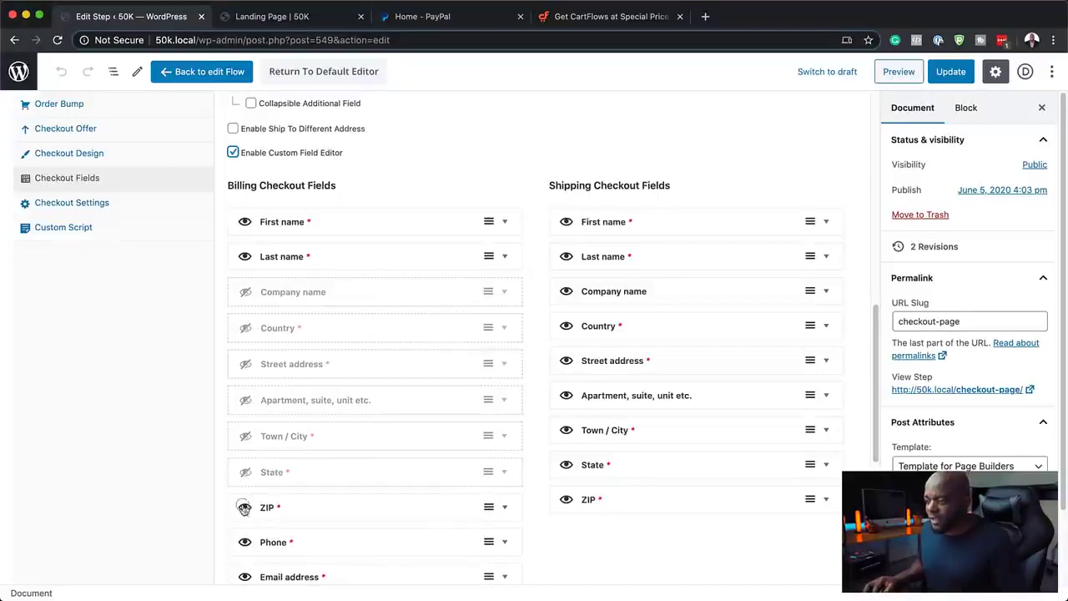
click(246, 508)
scroll(398, 543, down, 1)
click(246, 498)
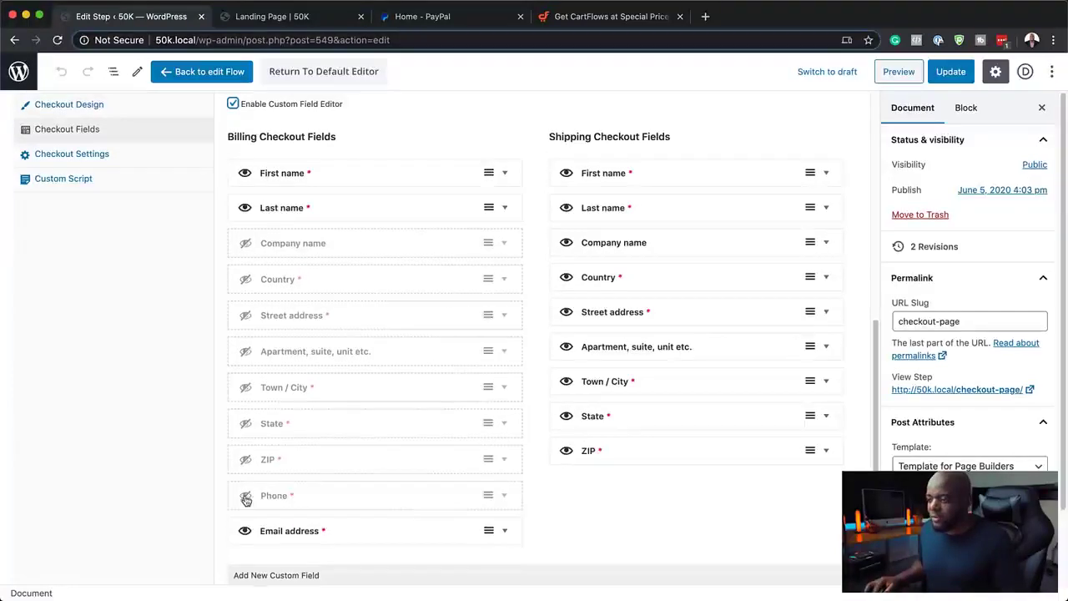
Move the billing Email address field directly below First name and hide the Last name field.
drag(296, 536, 319, 200)
click(245, 242)
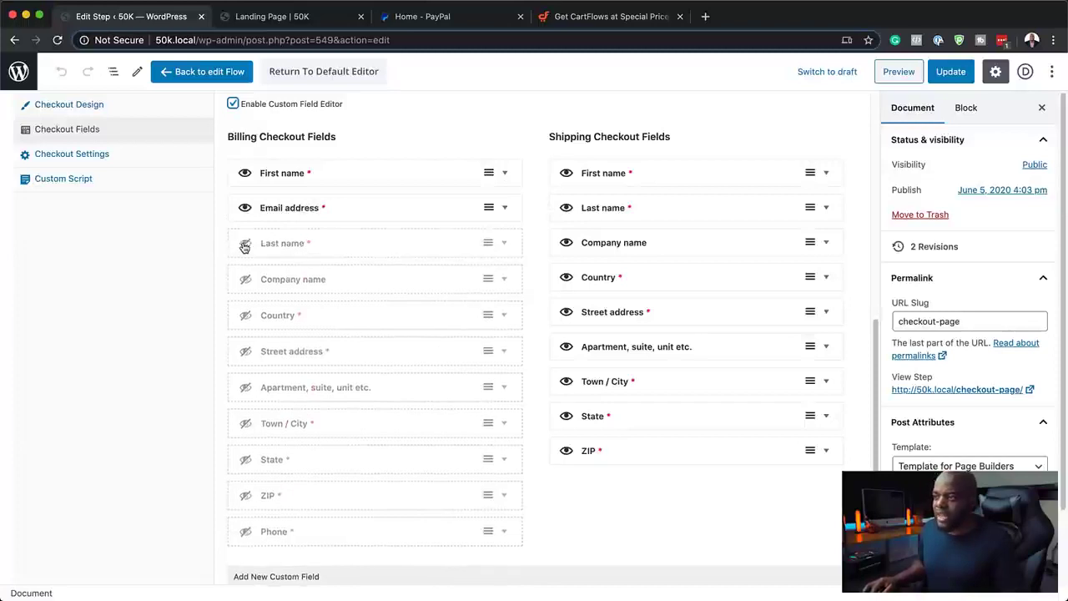
Set the billing First name field's width to 100% and update the checkout step.
click(504, 174)
click(438, 213)
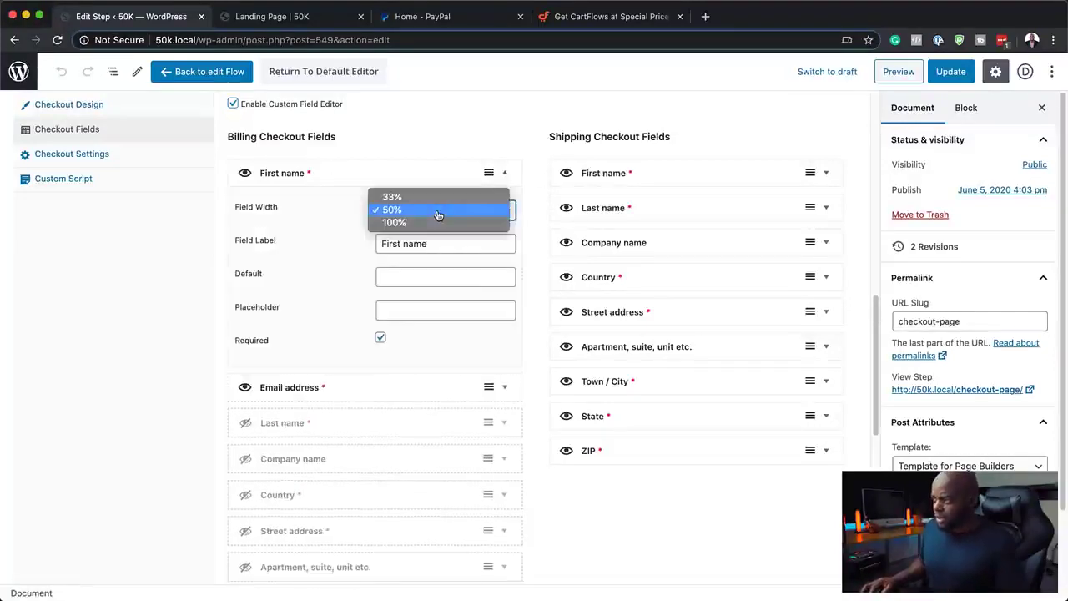
click(433, 226)
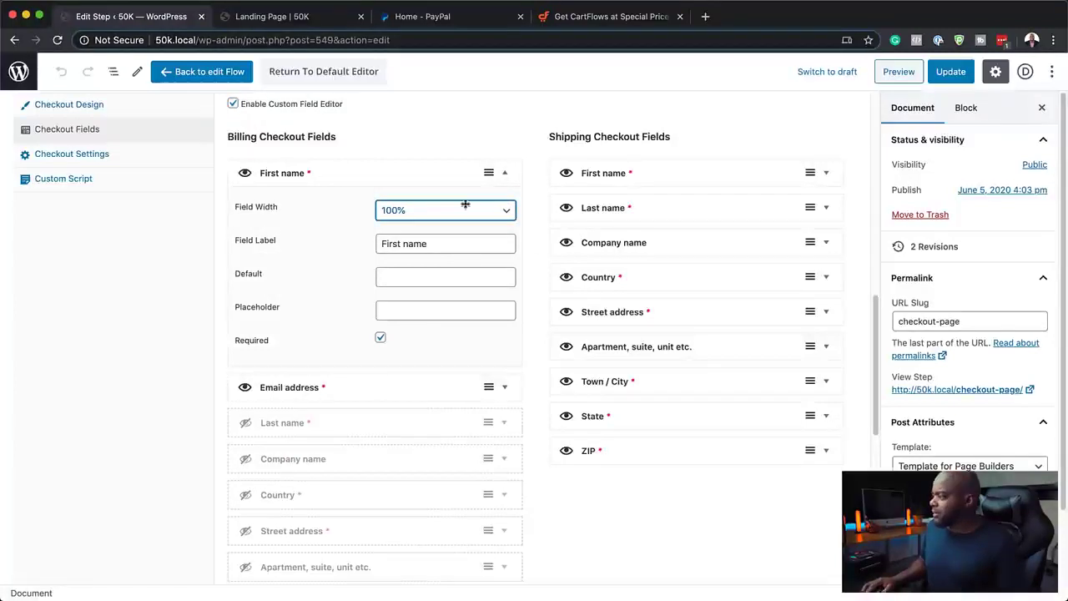
scroll(356, 306, up, 4)
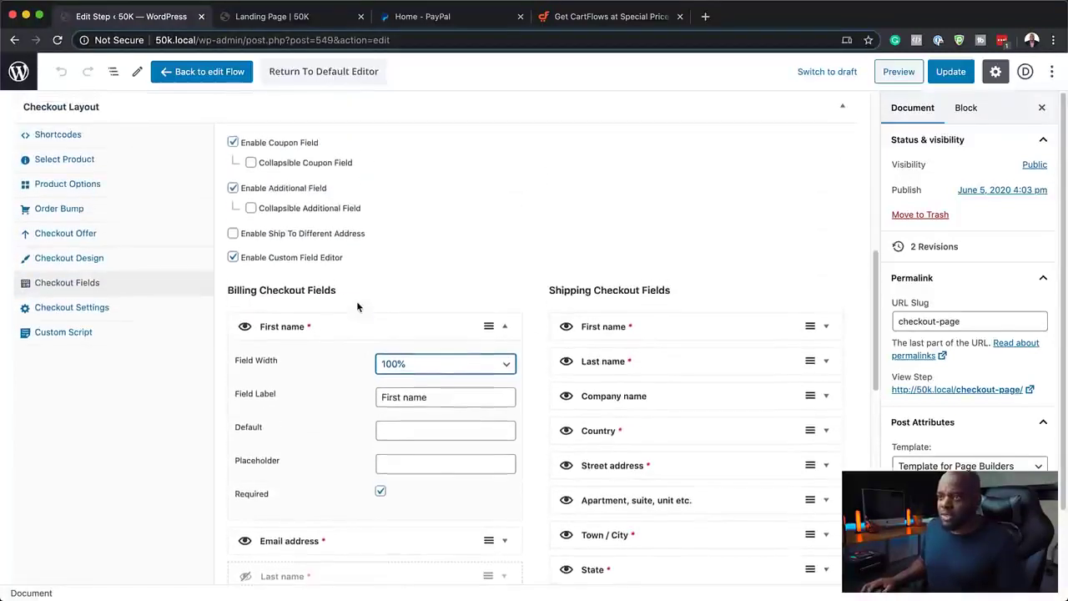
click(961, 75)
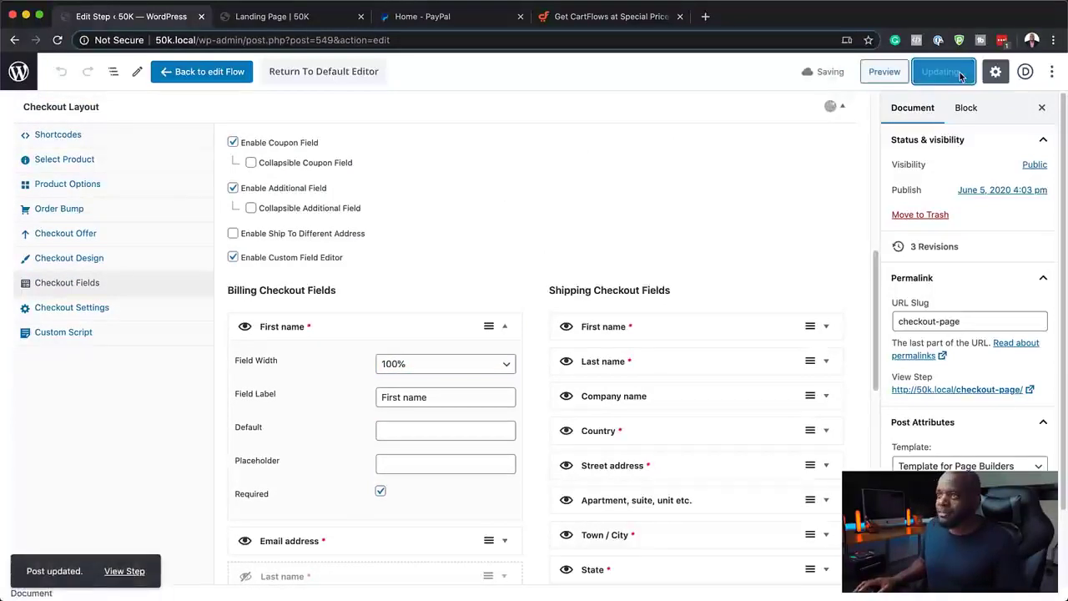
Go back to the Consulting flow, examine the ready-made Upsell (Woo) templates in the Steps Library, and close it.
scroll(255, 242, up, 10)
click(205, 74)
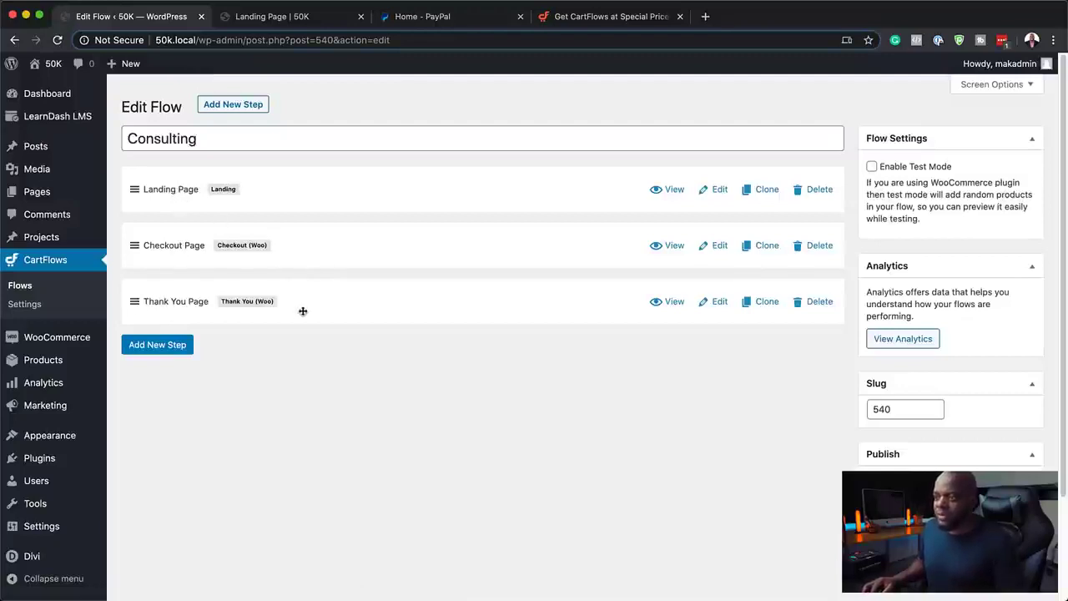
click(170, 346)
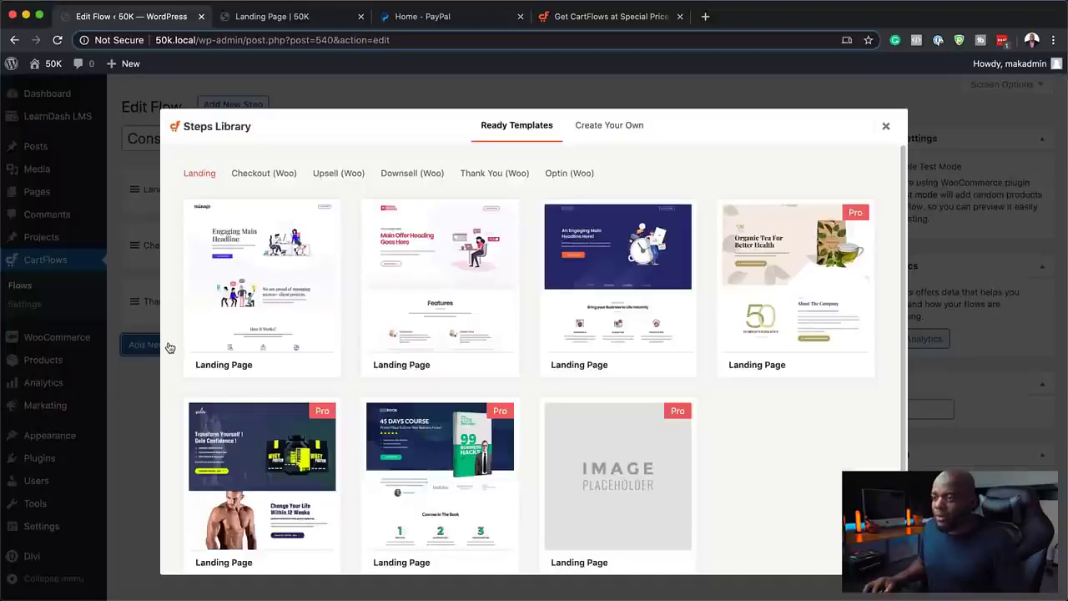
click(349, 175)
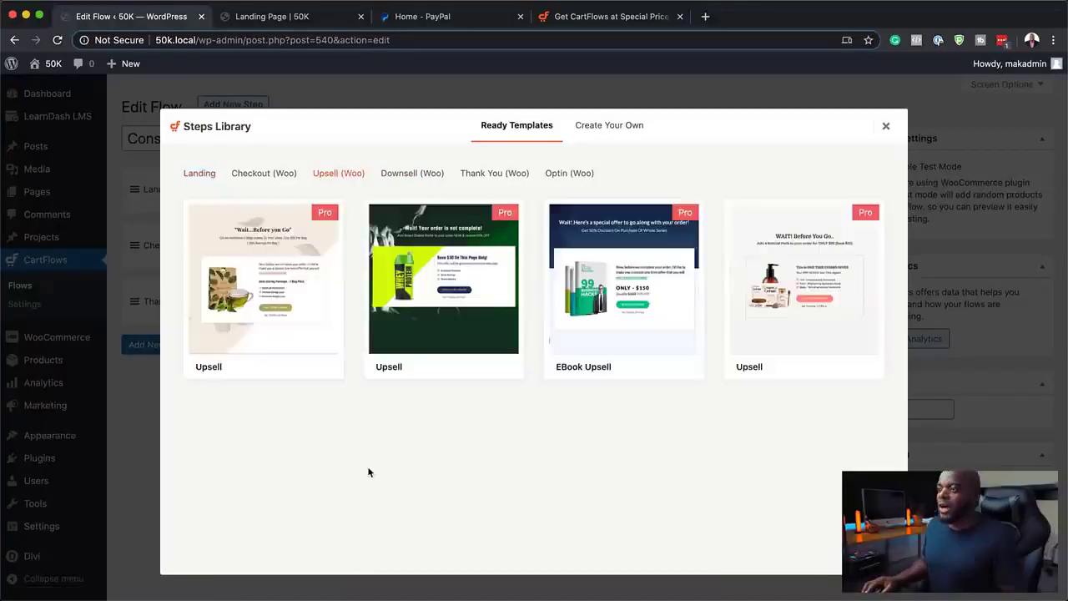
mouse_move(179, 276)
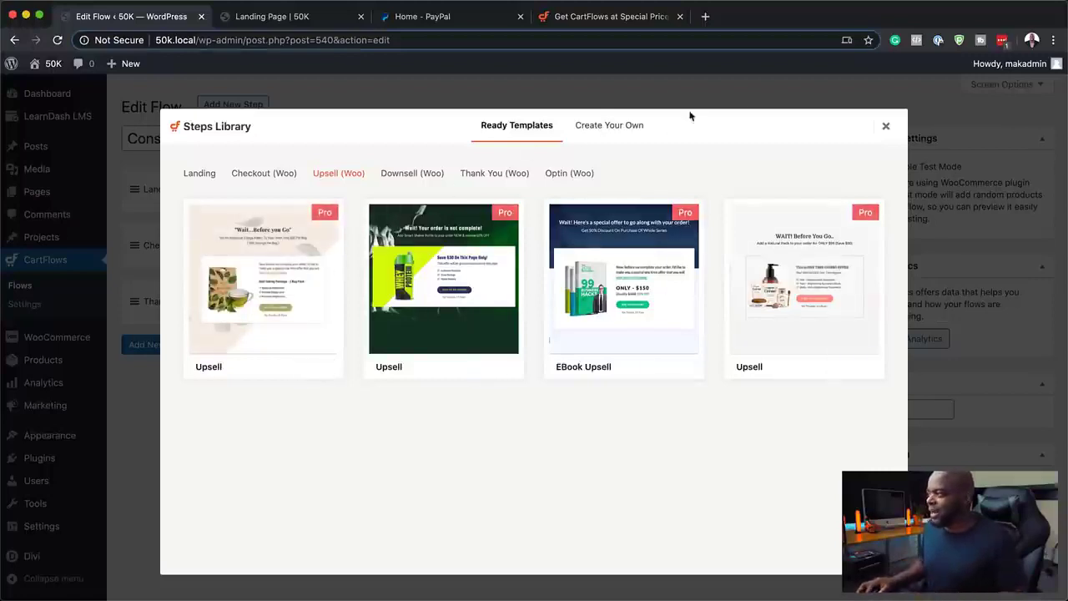
click(887, 126)
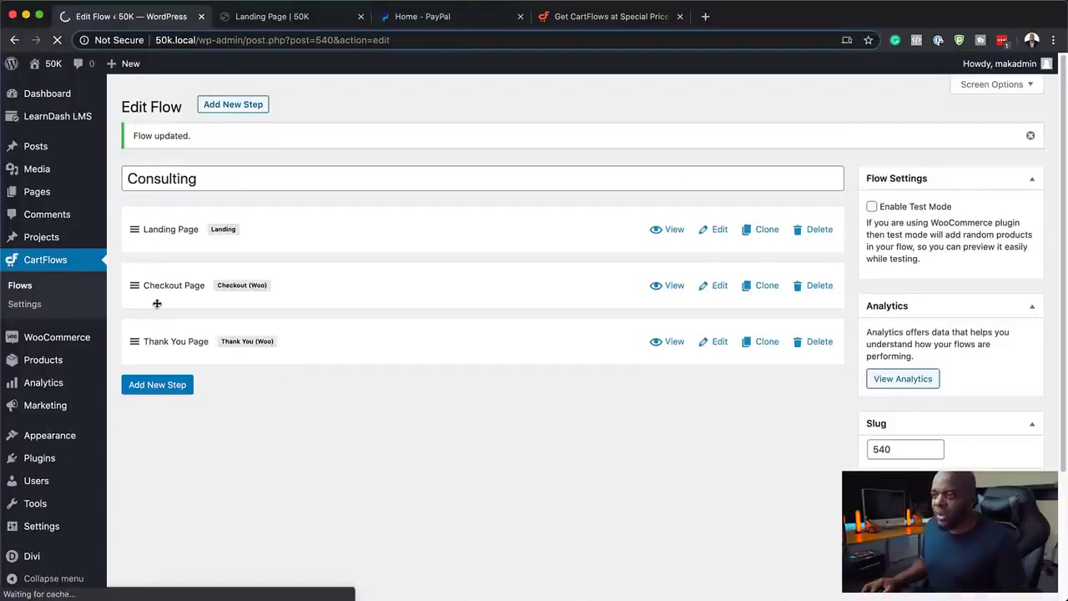
View the Thank You Page's layout in the Divi Builder and return to its step editor.
click(721, 344)
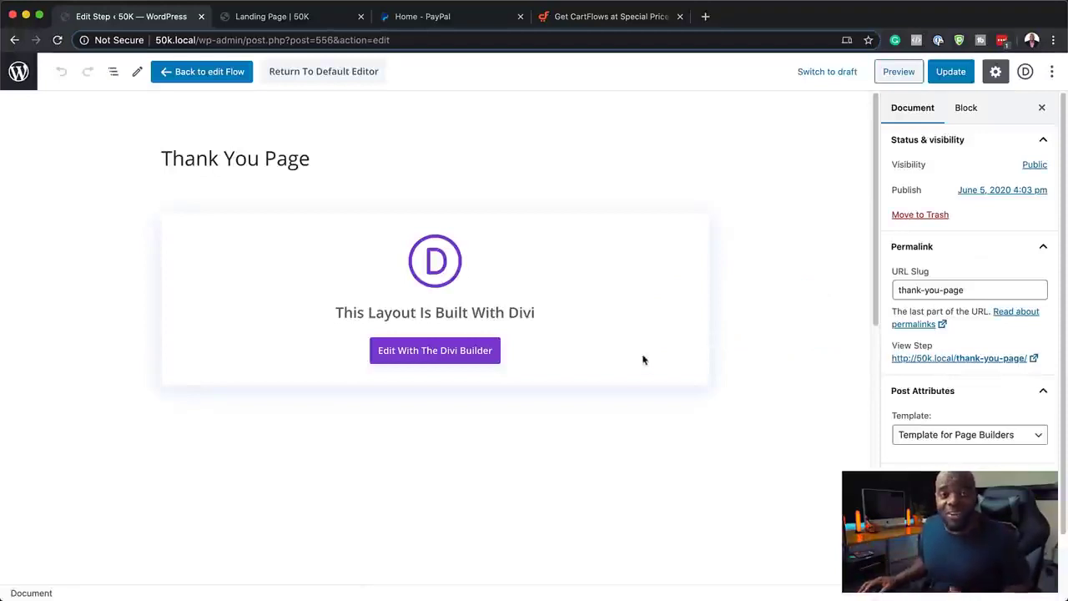
click(417, 354)
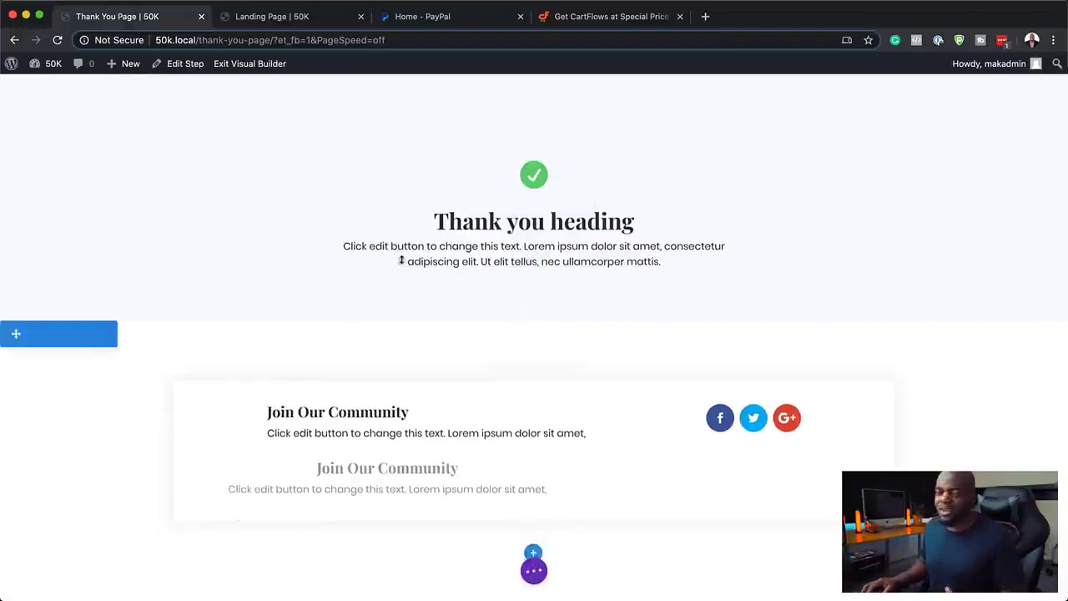
click(175, 65)
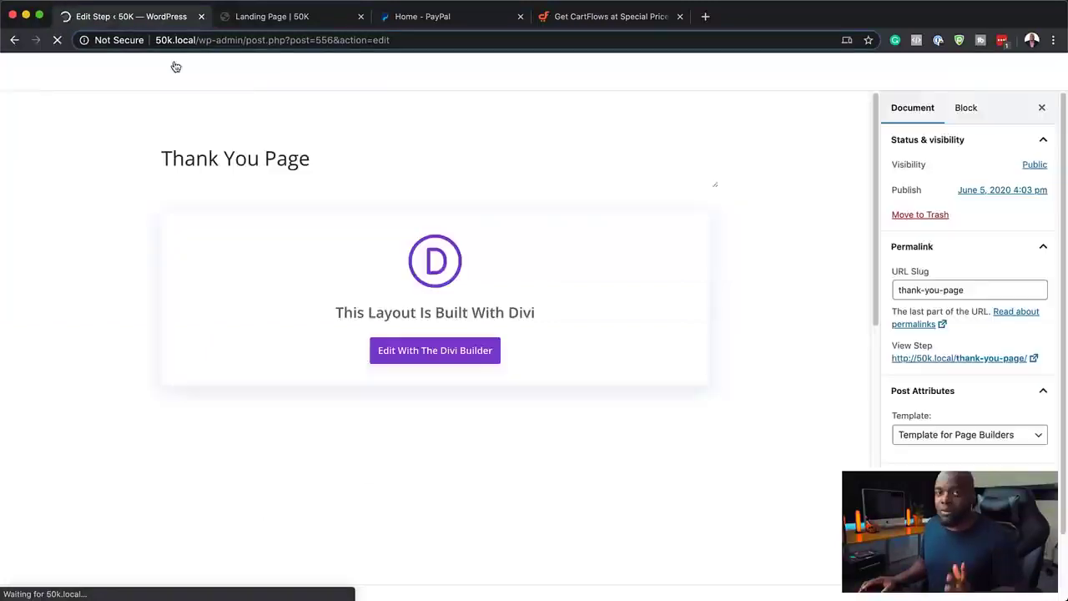
Reload the live landing page and return from the Thank You Page editor to the Consulting flow's step list.
click(286, 20)
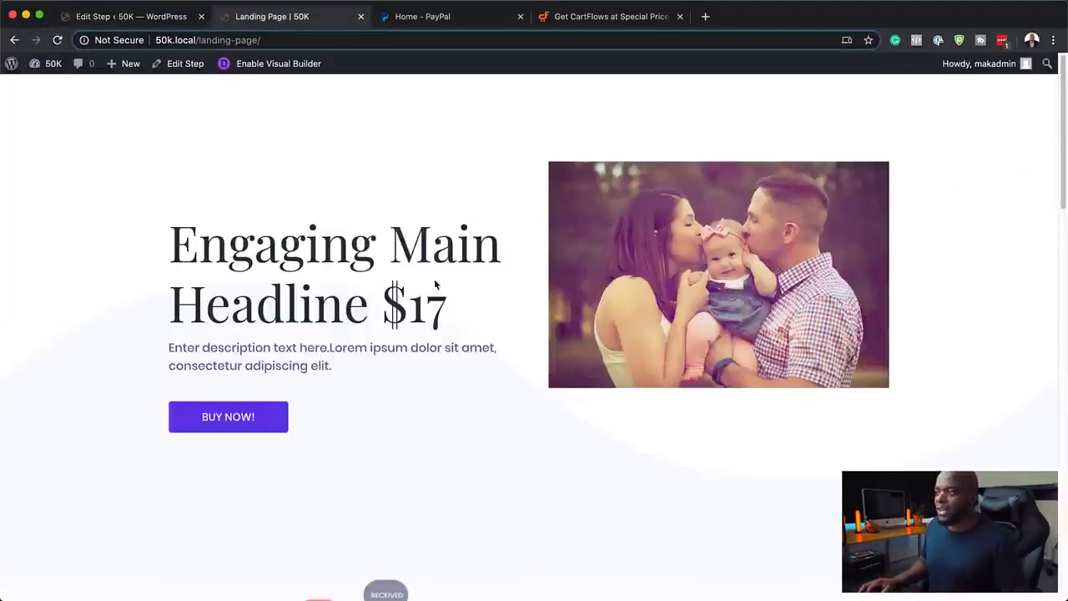
click(58, 41)
click(129, 16)
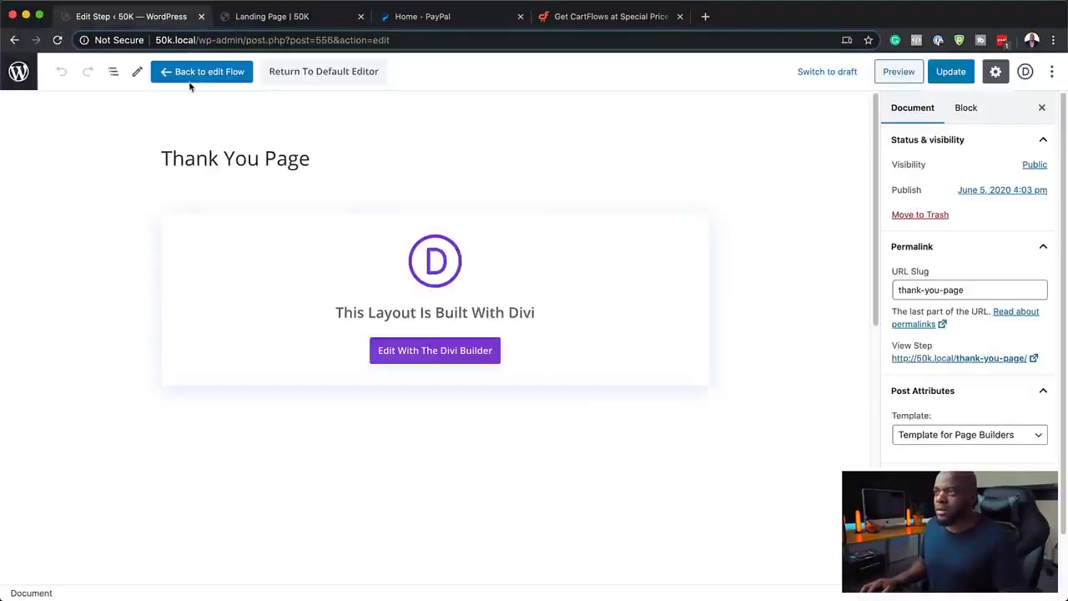
click(190, 73)
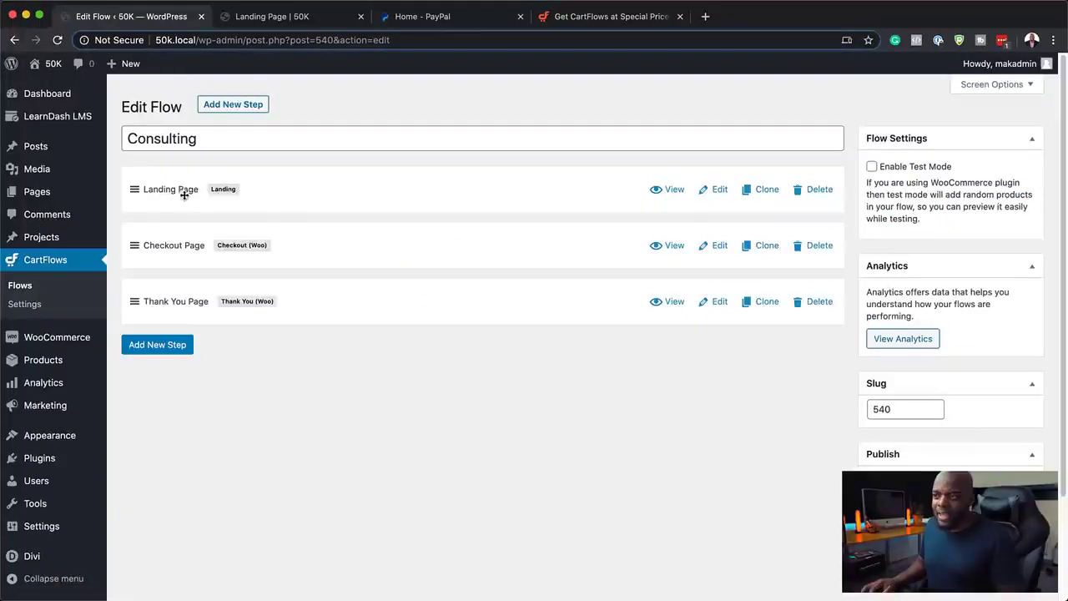
mouse_move(303, 303)
mouse_down()
mouse_move(301, 238)
mouse_move(308, 306)
mouse_up()
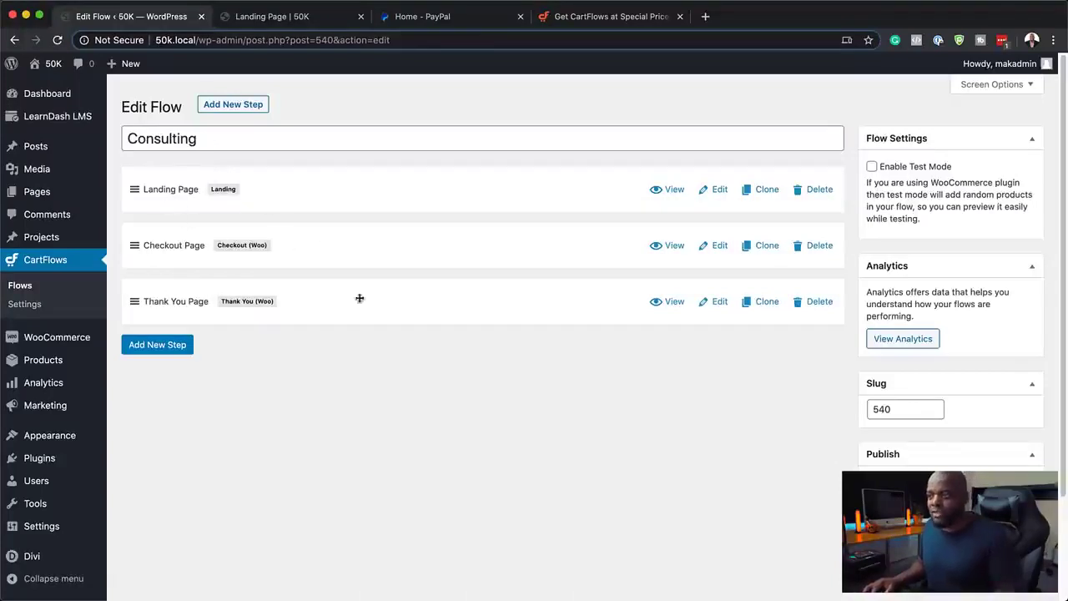
Start a test purchase from the live landing page and review the shortened checkout form.
click(307, 21)
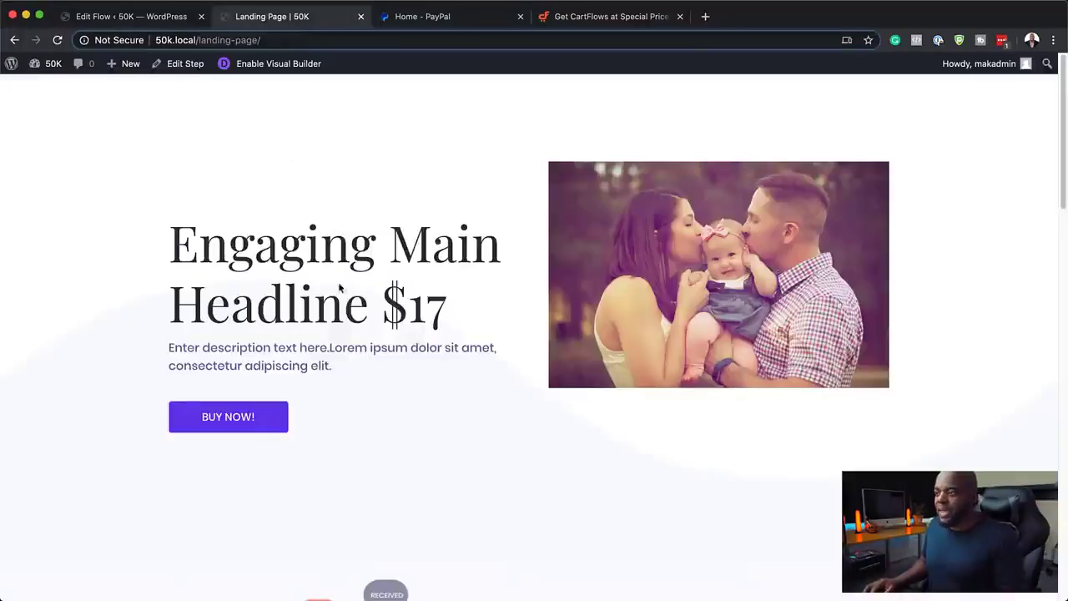
click(240, 422)
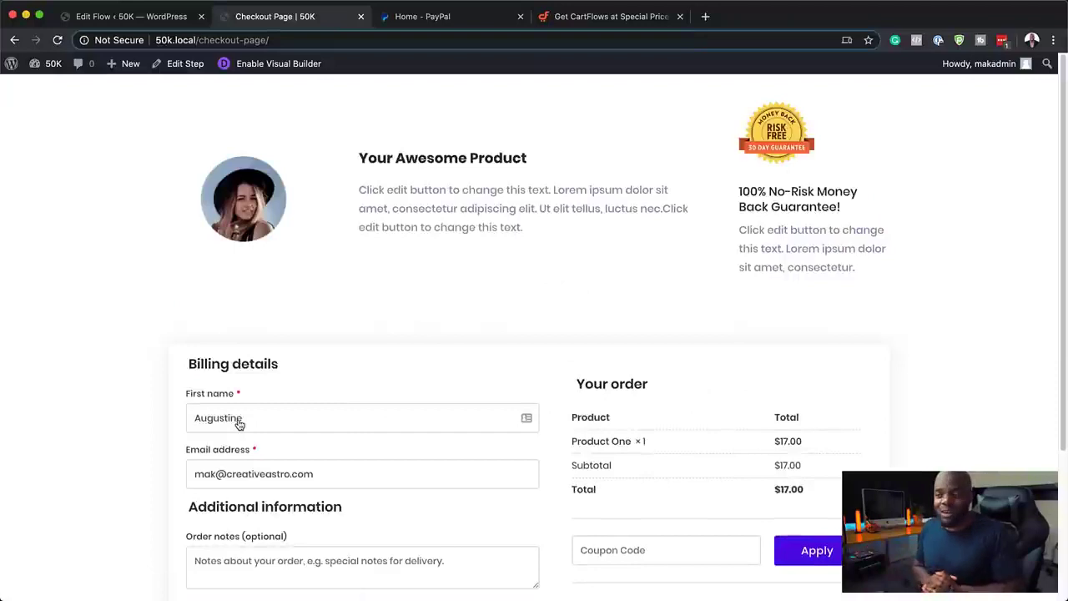
scroll(462, 392, down, 5)
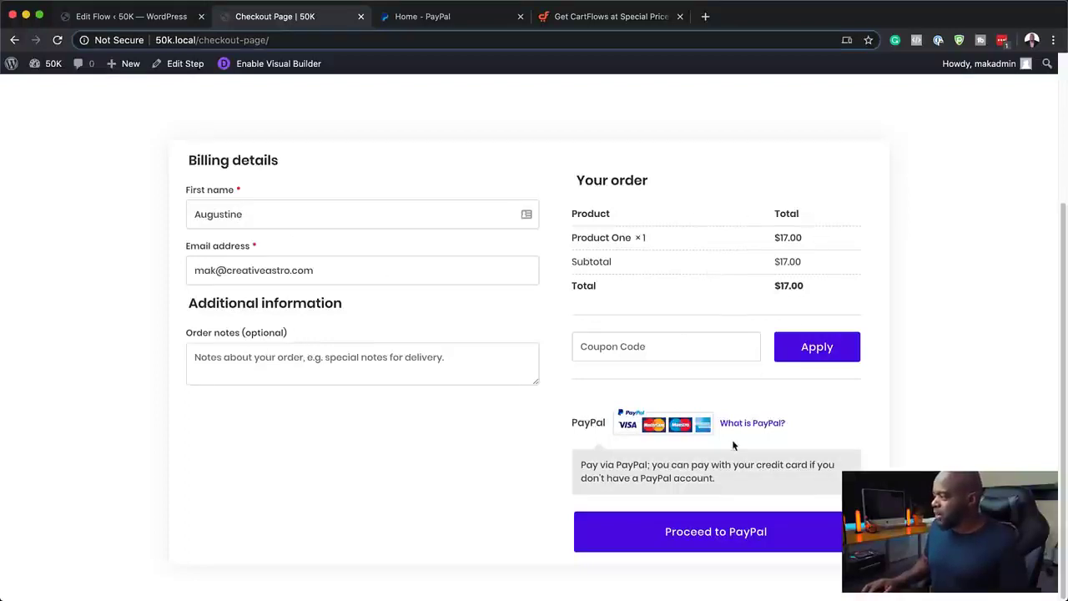
Submit the test order for PayPal payment and accept the one-time offer for Another Product.
click(696, 538)
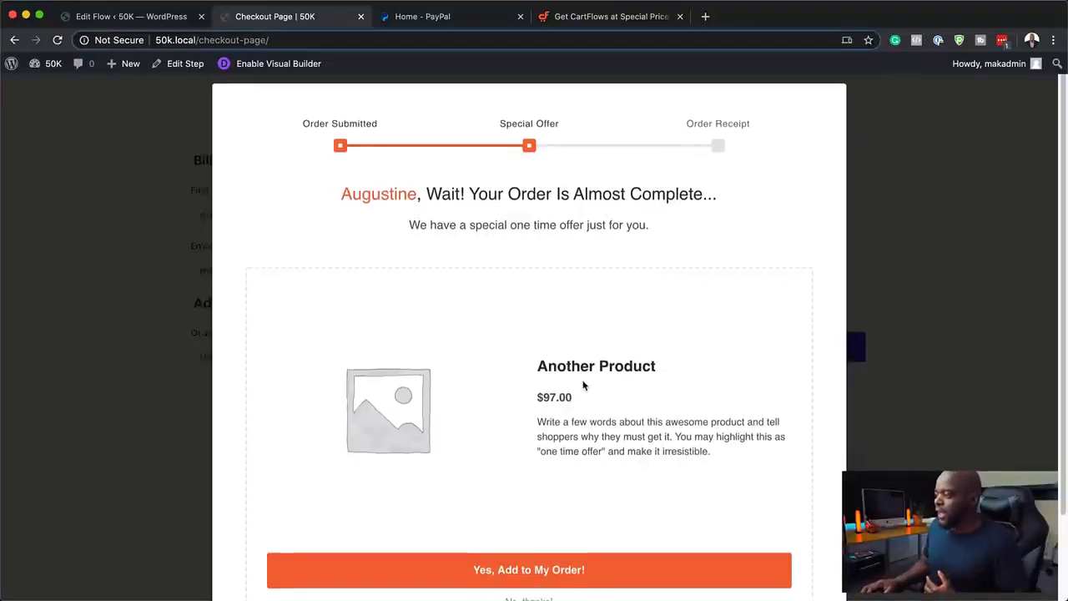
scroll(581, 381, down, 2)
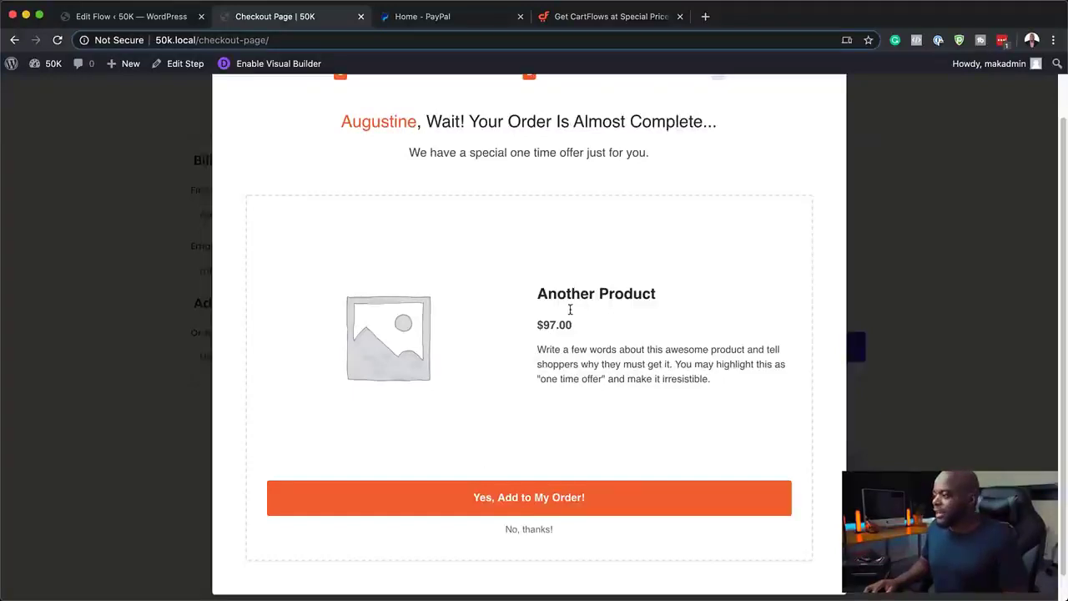
click(539, 504)
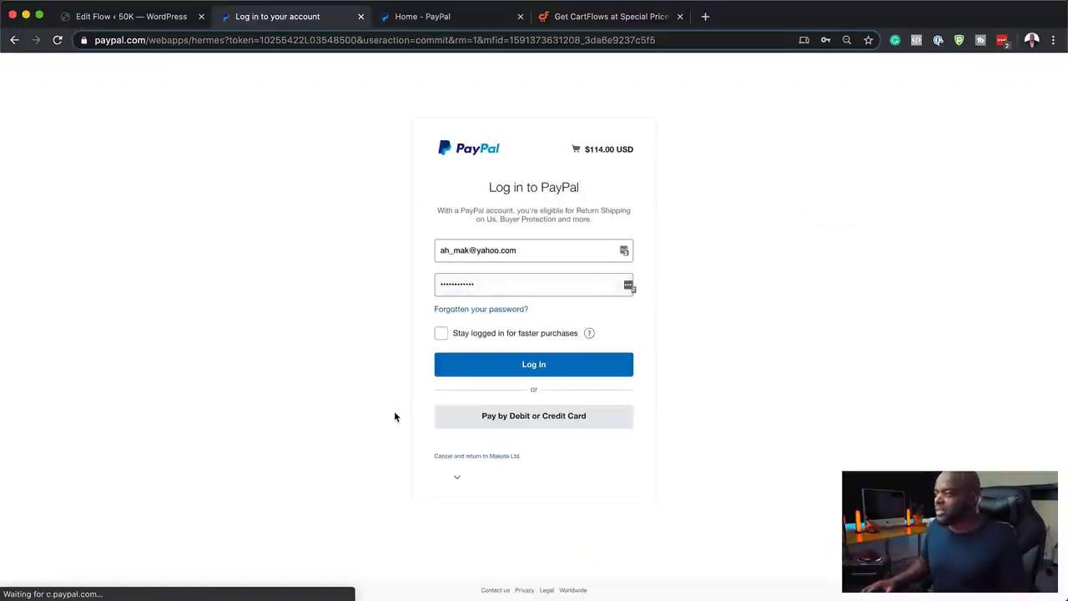
click(522, 252)
click(370, 243)
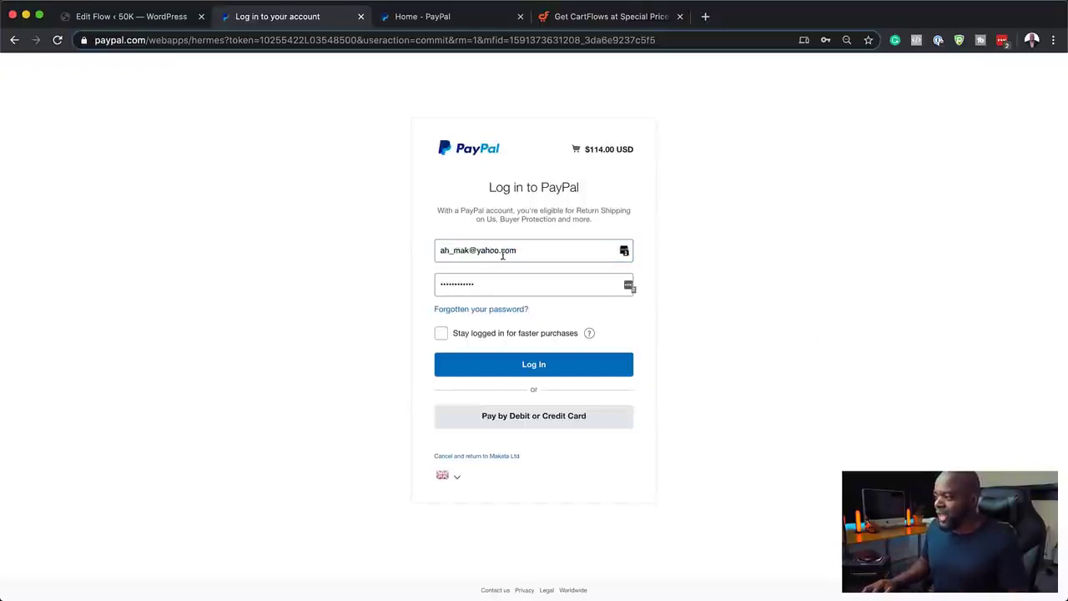